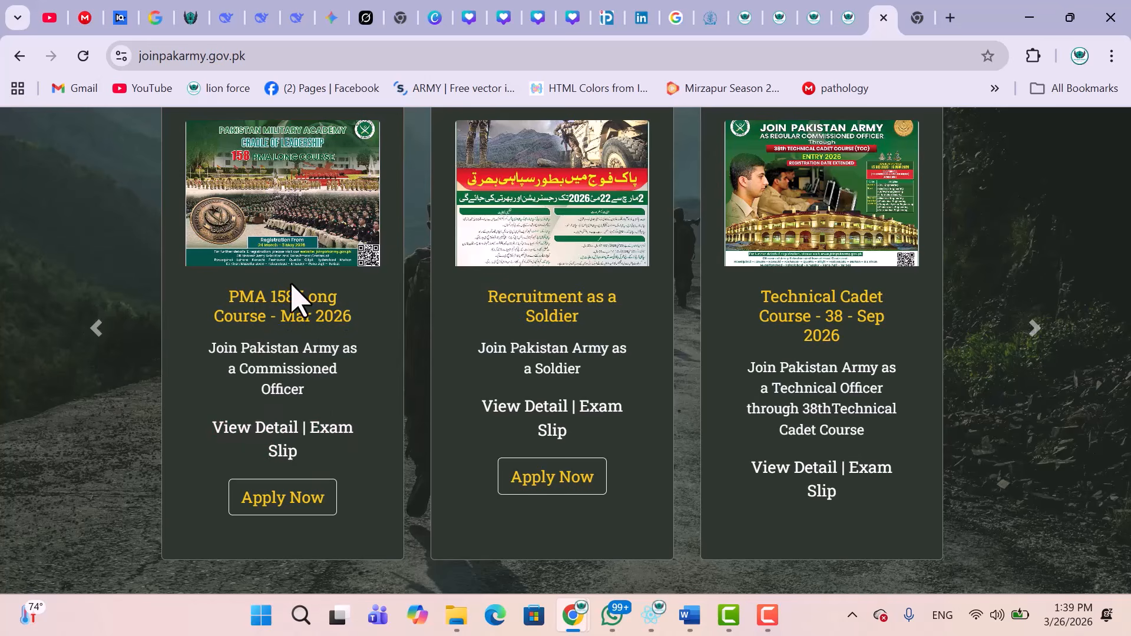
# Start an application from the PMA 158 Long Course - Mar 2026 card's Apply Now button.
pyautogui.click(301, 505)
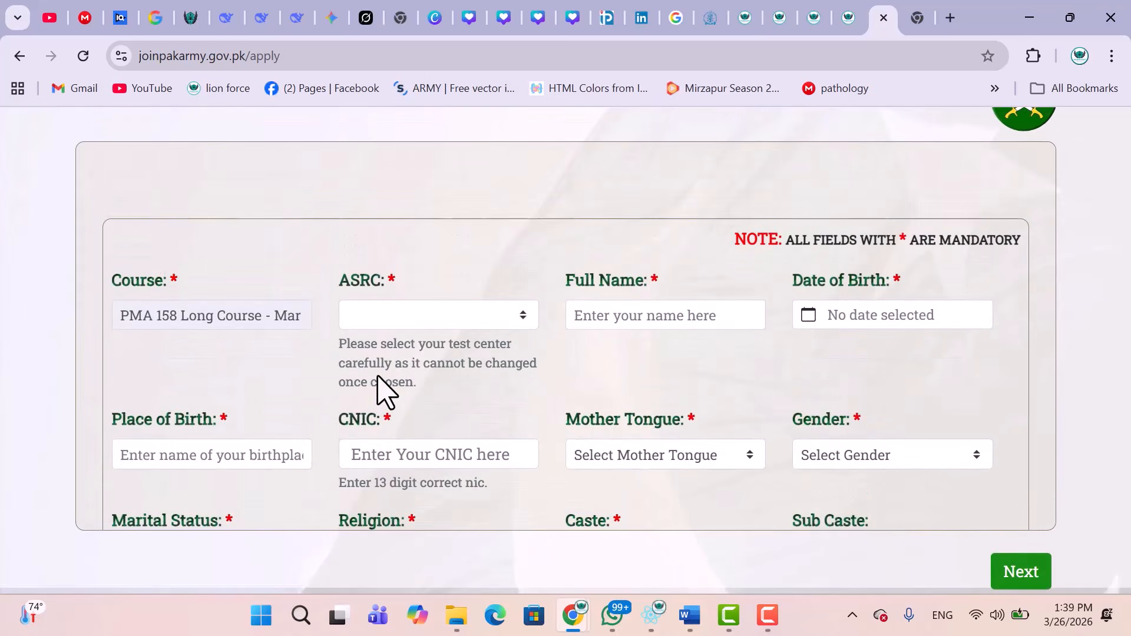
# Choose ASRC Multan as the test centre and begin typing the applicant's full name.
pyautogui.click(447, 324)
pyautogui.click(448, 324)
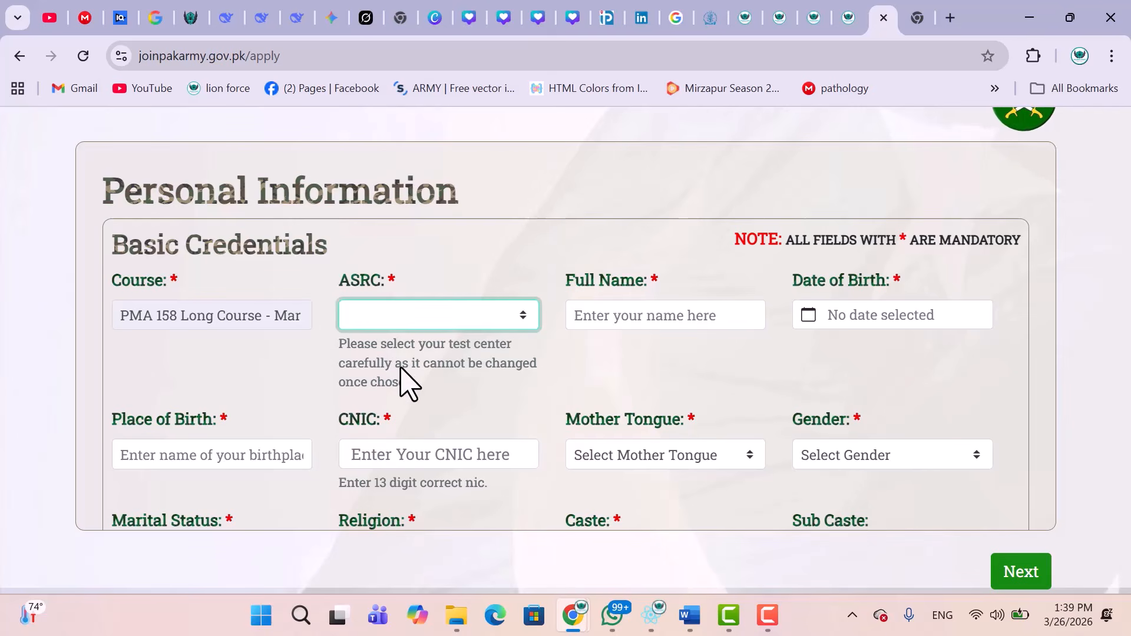
pyautogui.scroll(-1, 436, 354)
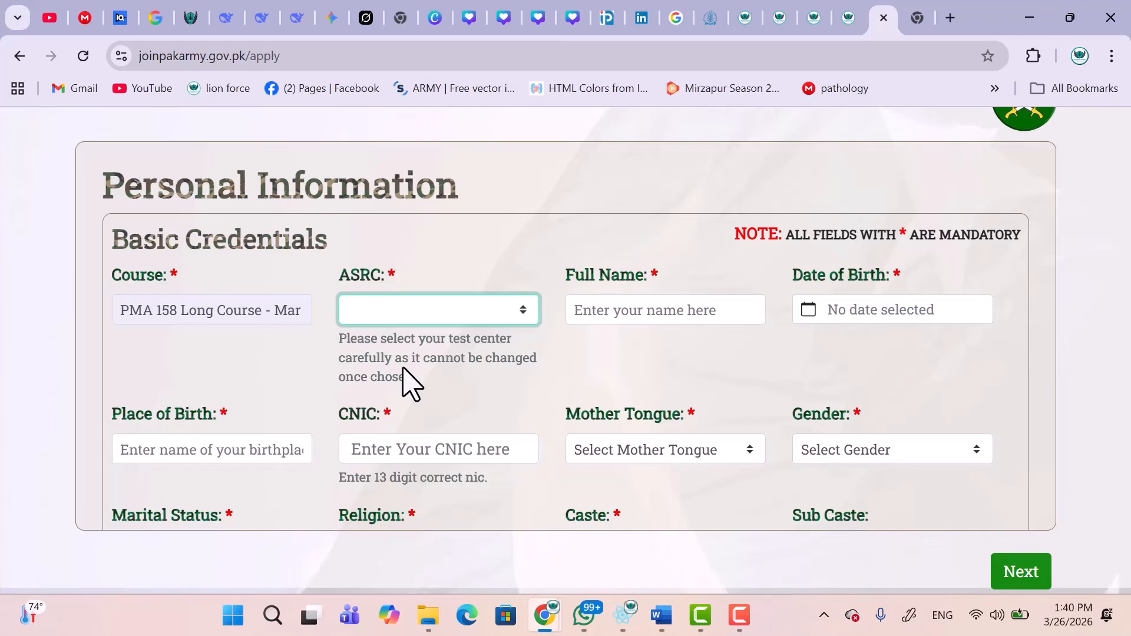
pyautogui.click(460, 321)
pyautogui.scroll(-1, 474, 59)
pyautogui.scroll(1, 474, 59)
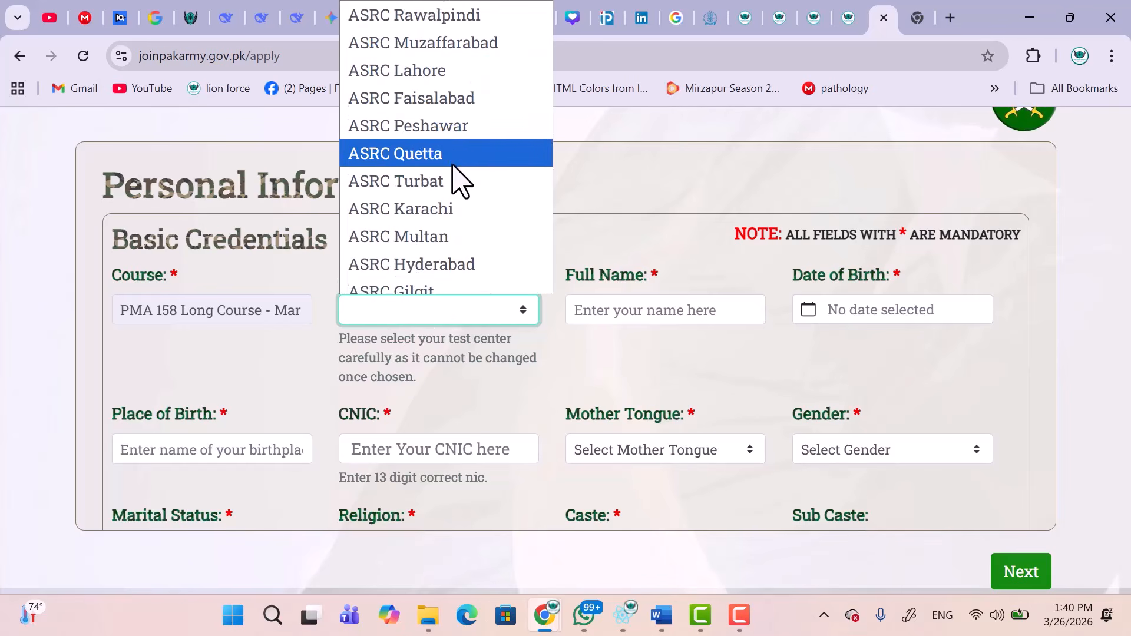
pyautogui.click(452, 236)
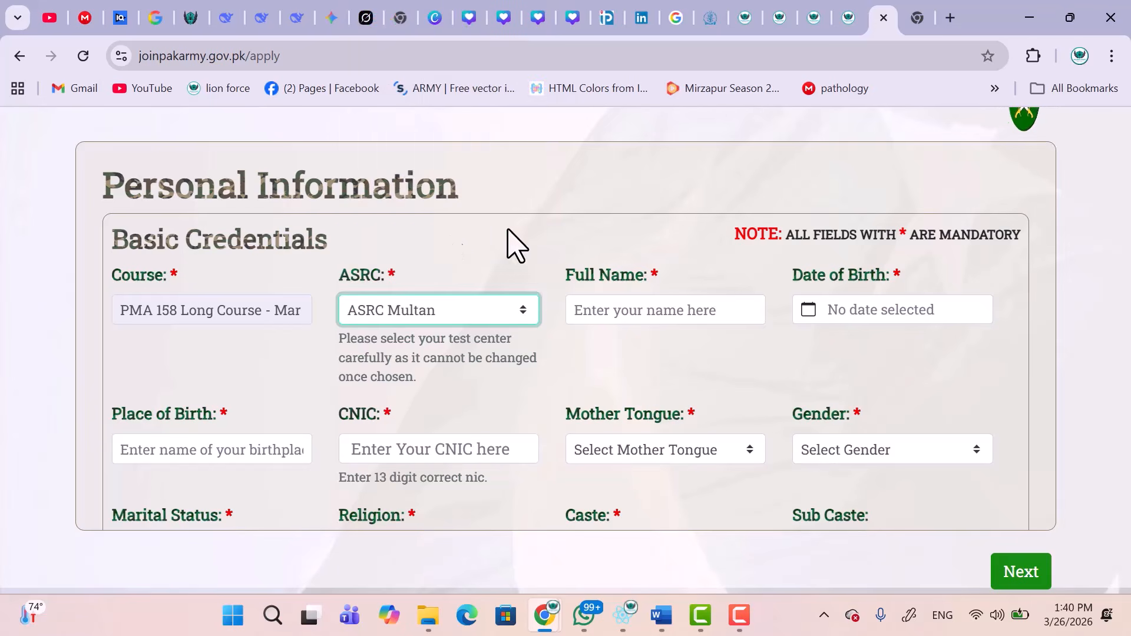
pyautogui.click(630, 307)
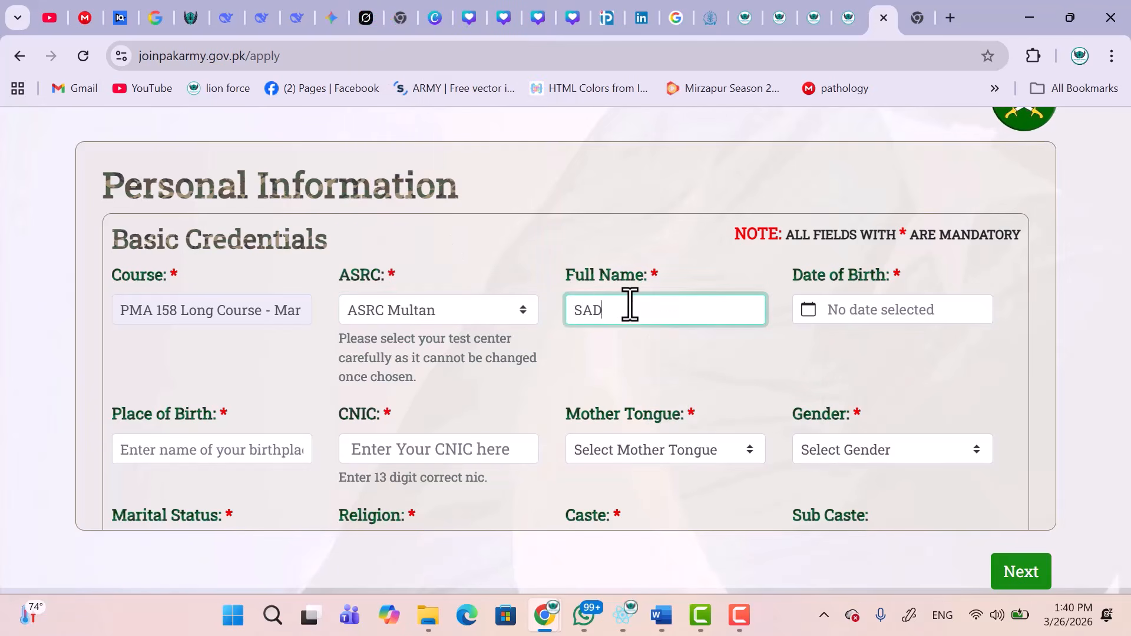
# Open the Date of Birth calendar and step back year by year toward 2005.
pyautogui.click(844, 314)
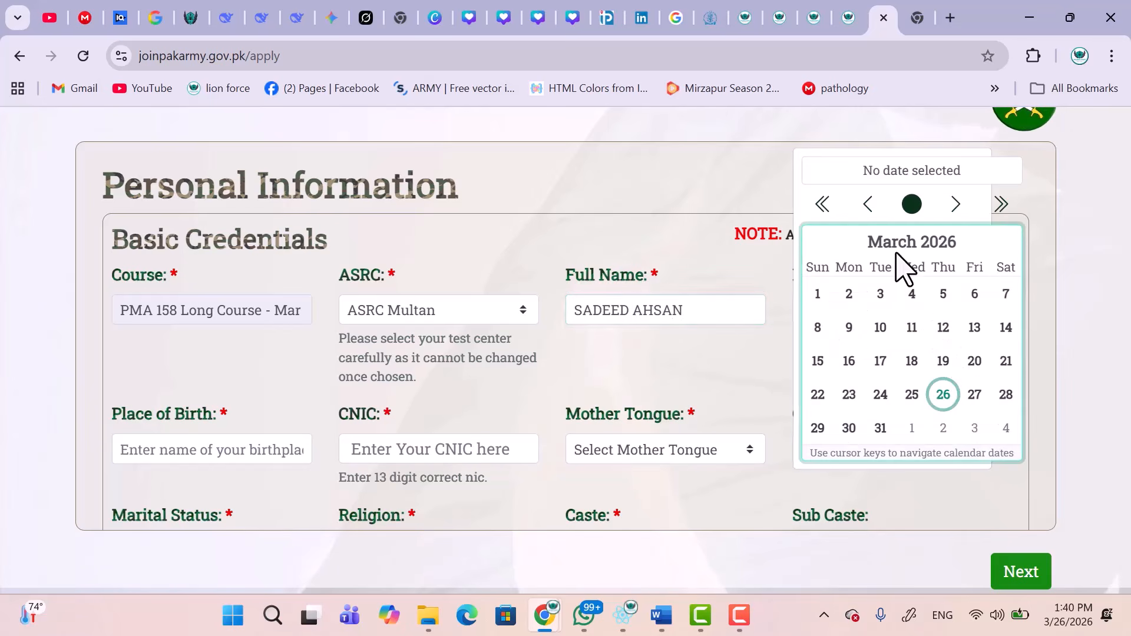
pyautogui.click(824, 206)
pyautogui.click(825, 206)
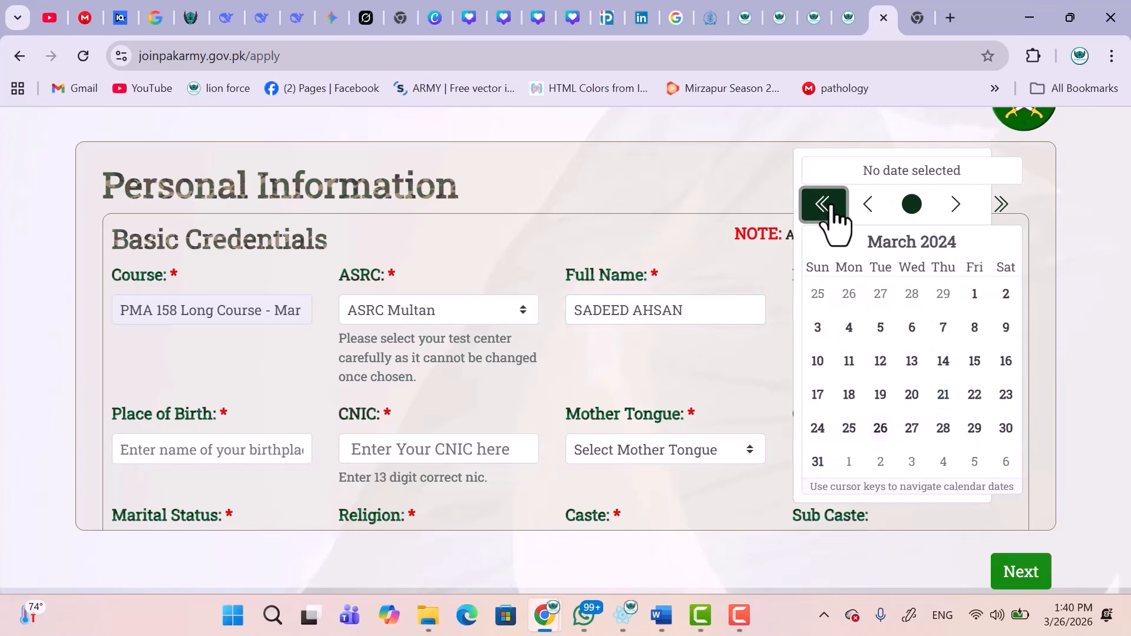
pyautogui.click(828, 207)
pyautogui.click(829, 210)
pyautogui.click(829, 211)
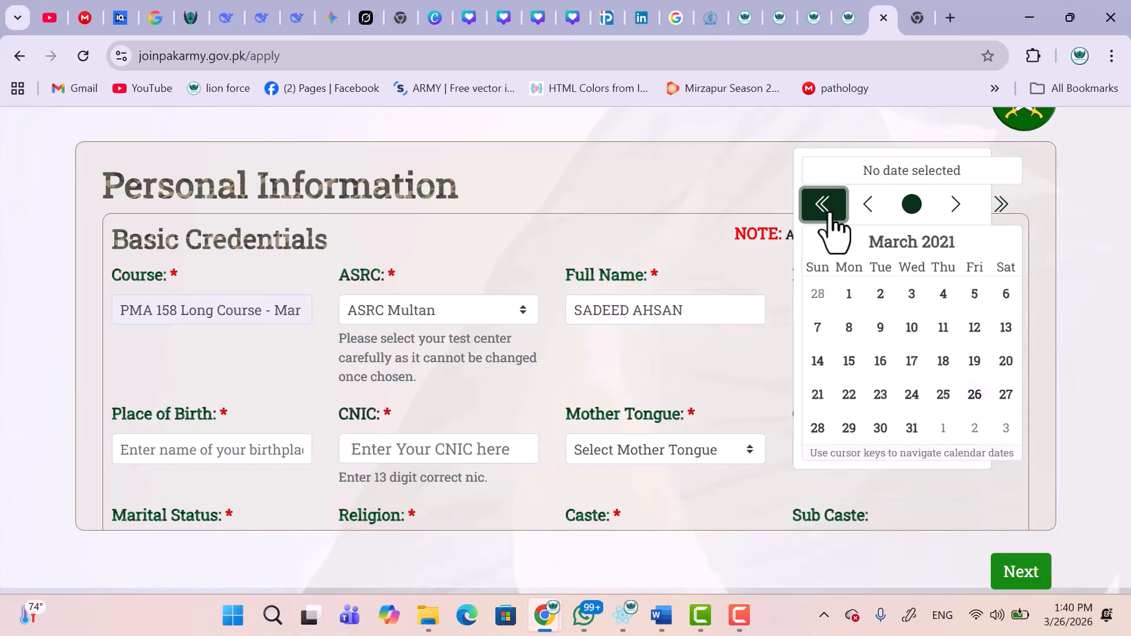
pyautogui.click(823, 205)
pyautogui.click(824, 205)
pyautogui.click(823, 204)
pyautogui.click(824, 205)
pyautogui.click(829, 214)
pyautogui.click(829, 213)
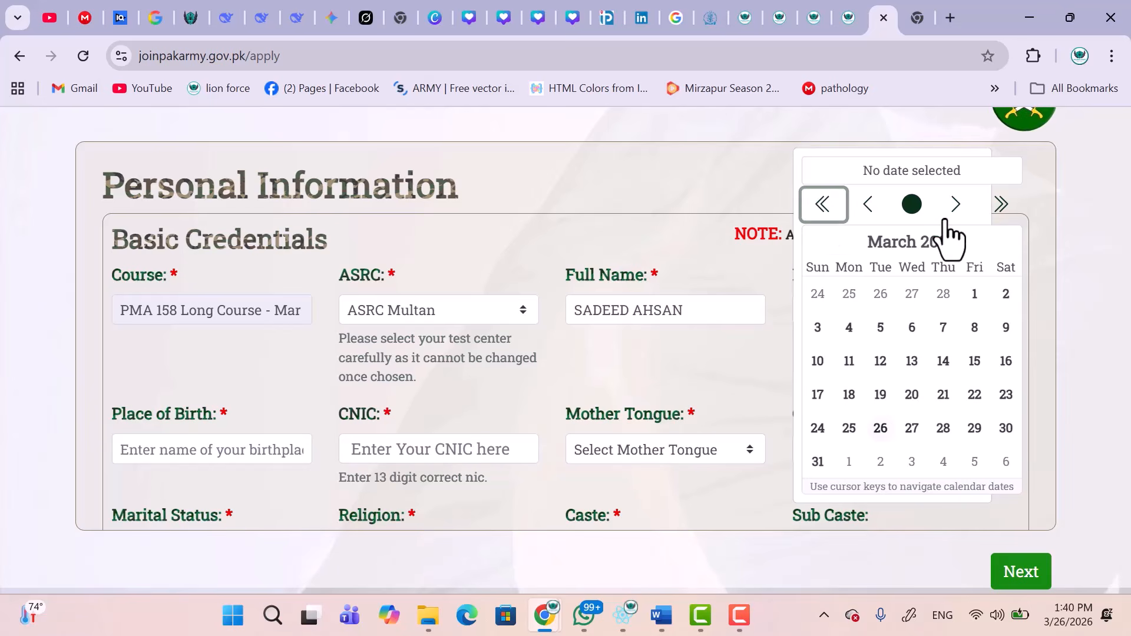
# Pick March 15, 2005 as the date of birth and confirm the chosen date.
pyautogui.click(998, 212)
pyautogui.click(998, 212)
pyautogui.click(998, 212)
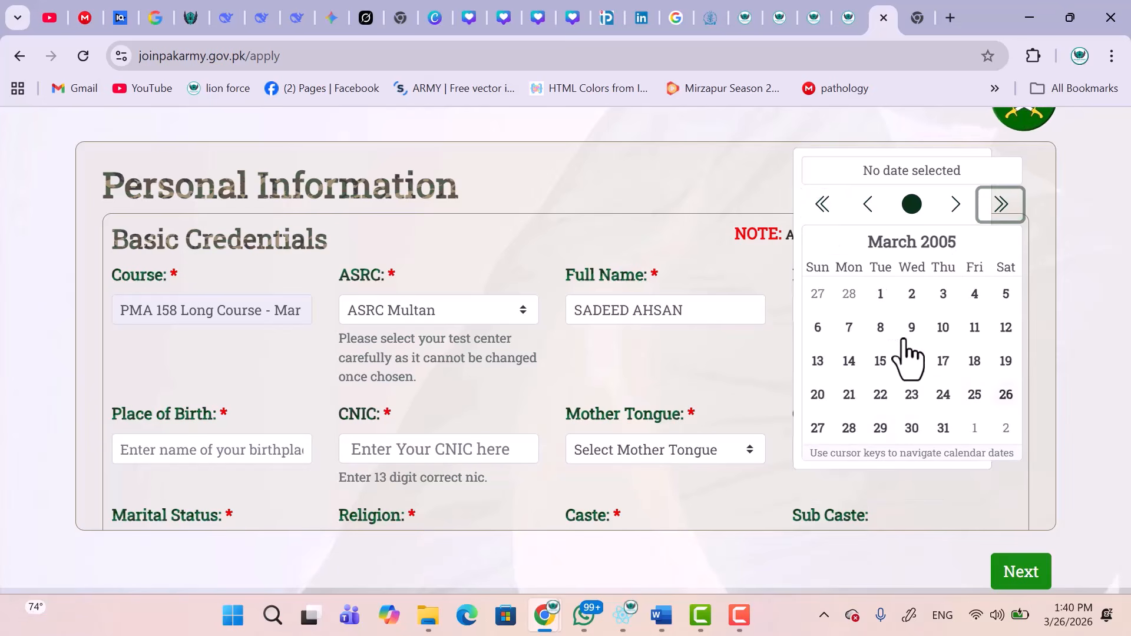
pyautogui.click(880, 363)
pyautogui.click(879, 312)
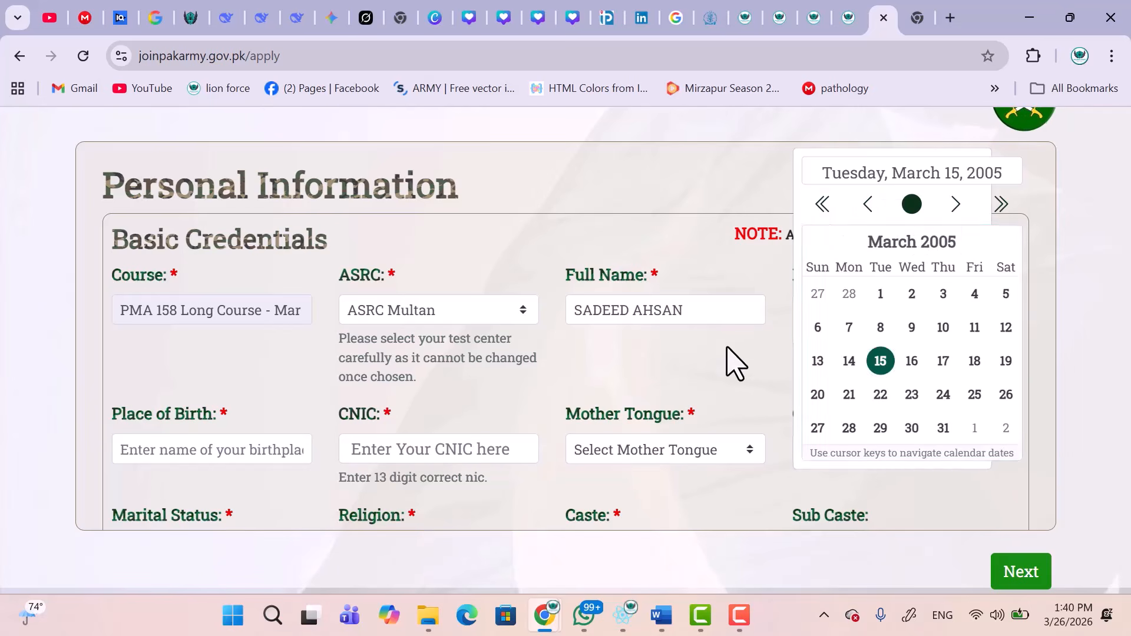
pyautogui.click(736, 361)
pyautogui.click(221, 454)
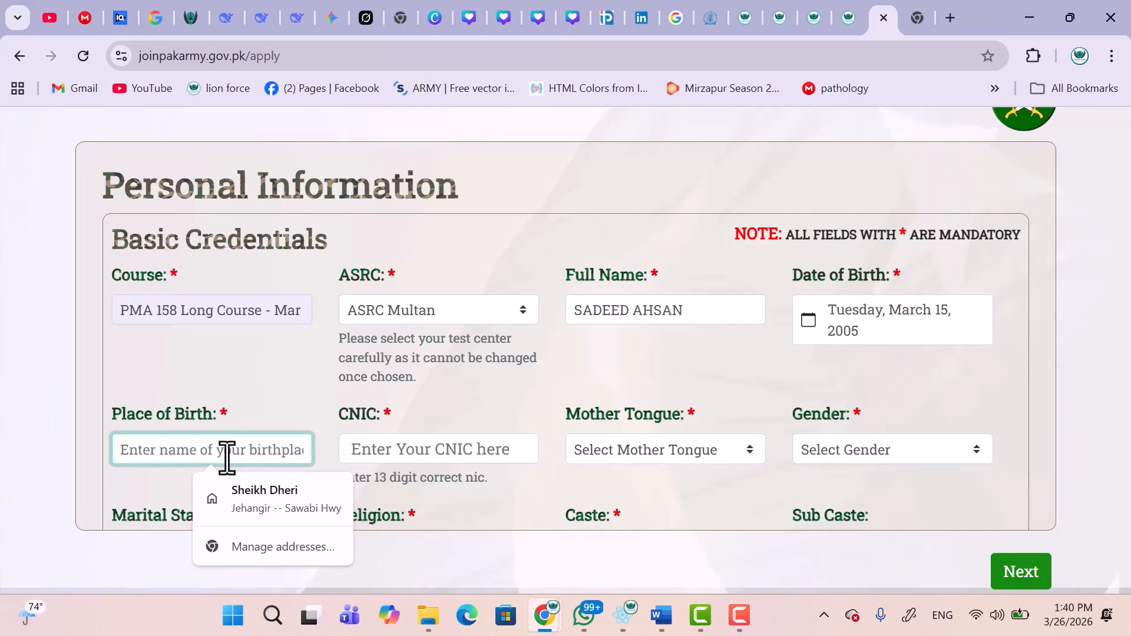
# Enter PESHAWAR as place of birth and fill in the applicant's CNIC number.
pyautogui.write('PESHAWAR')
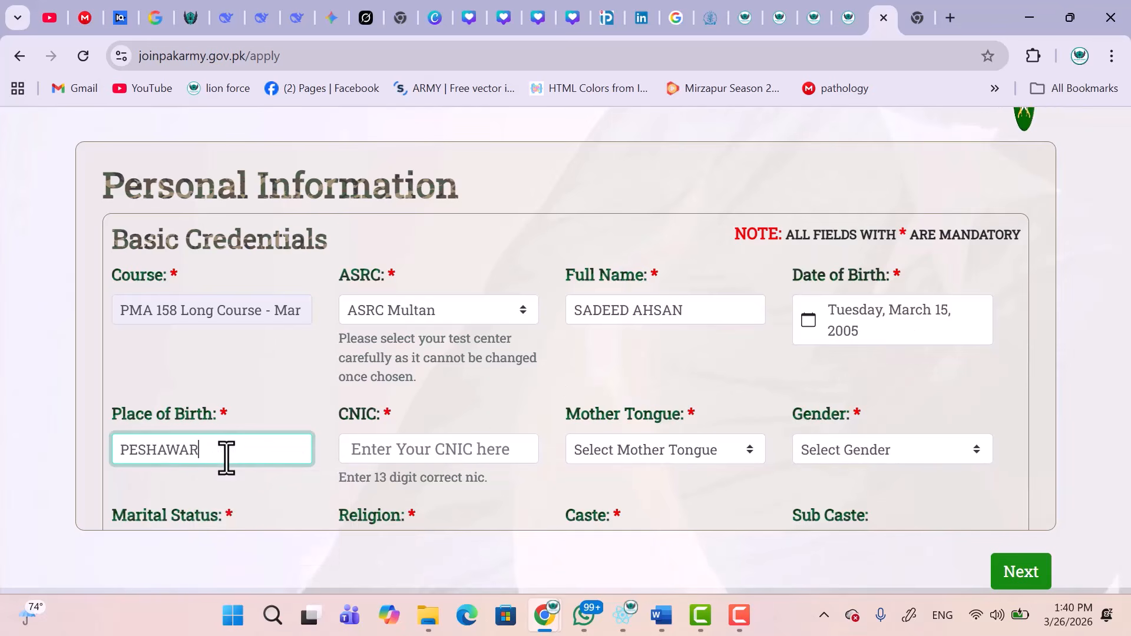
pyautogui.click(384, 445)
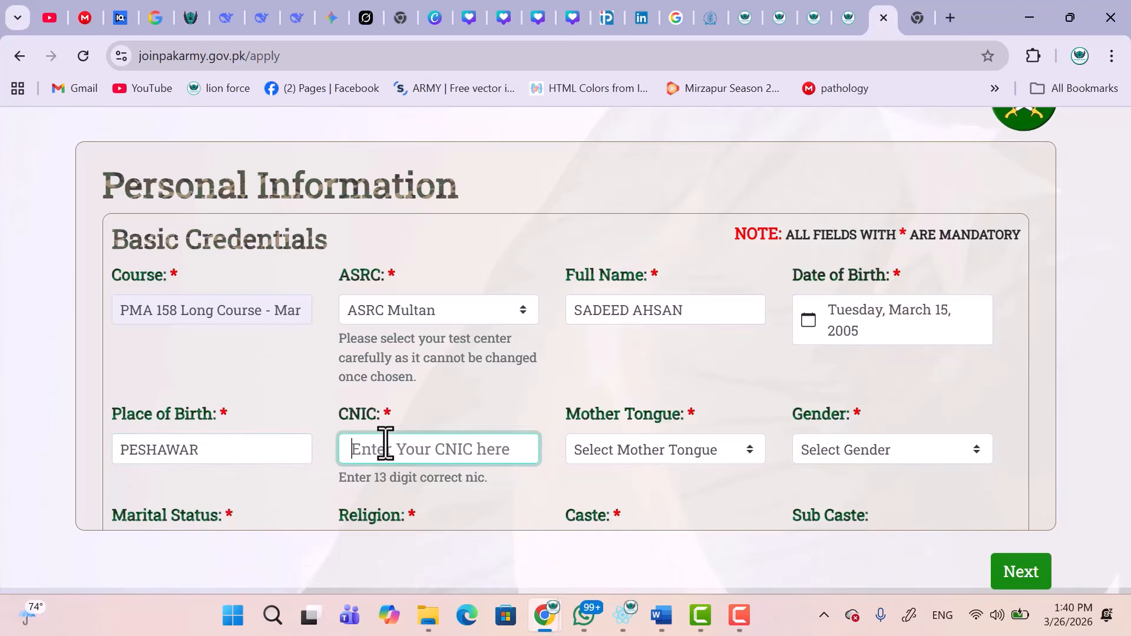
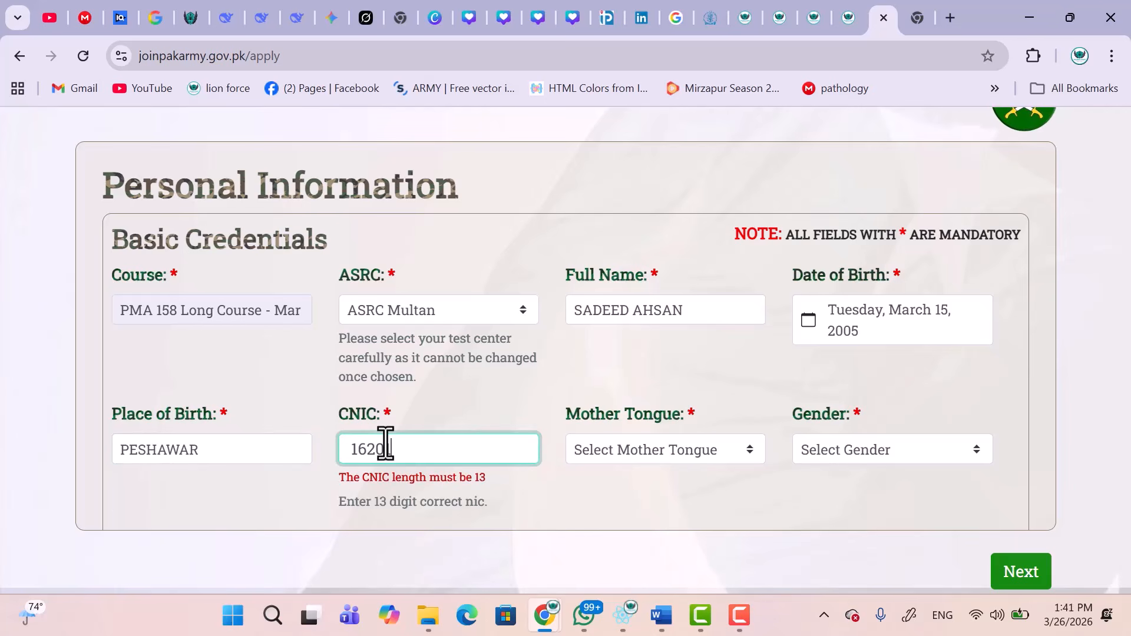
# Set mother tongue to Pashto, gender to Male and marital status to Unmarried/Single.
pyautogui.click(672, 453)
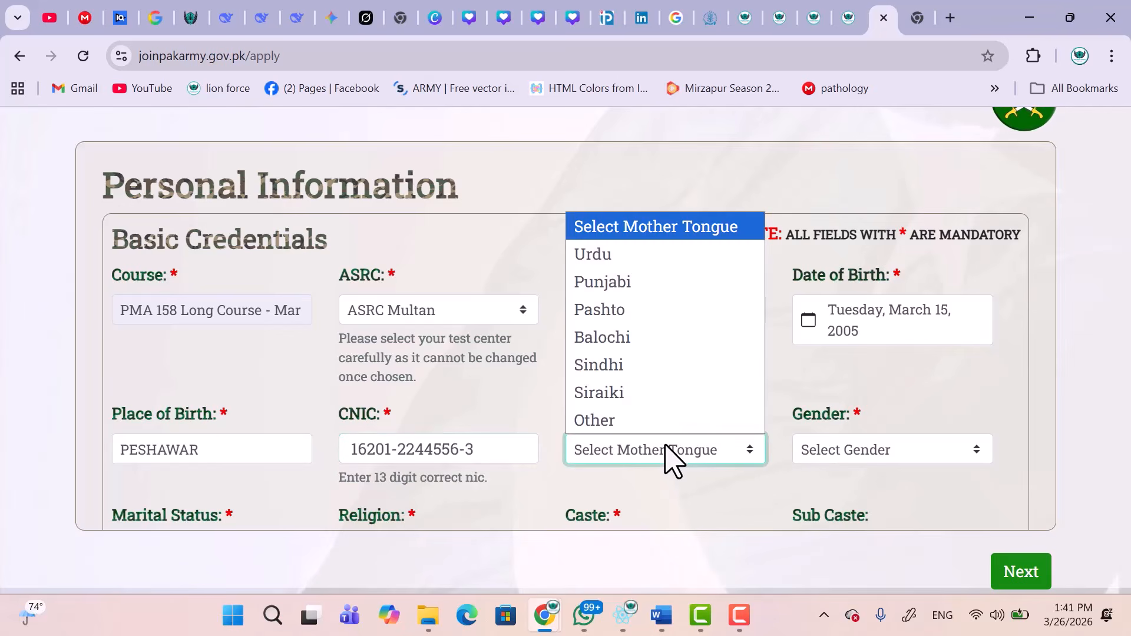
pyautogui.click(636, 311)
pyautogui.click(865, 451)
pyautogui.click(826, 507)
pyautogui.scroll(-3, 692, 434)
pyautogui.click(222, 378)
pyautogui.click(178, 465)
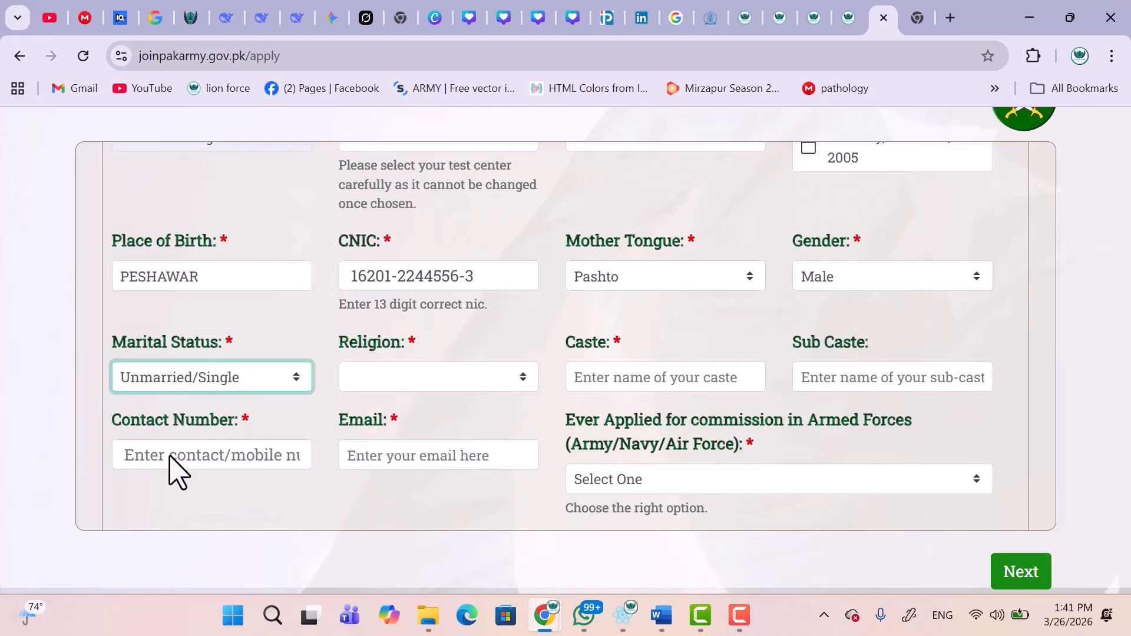
# Set religion Islam, sect Sunni and caste YOUSAFZAI.
pyautogui.click(404, 380)
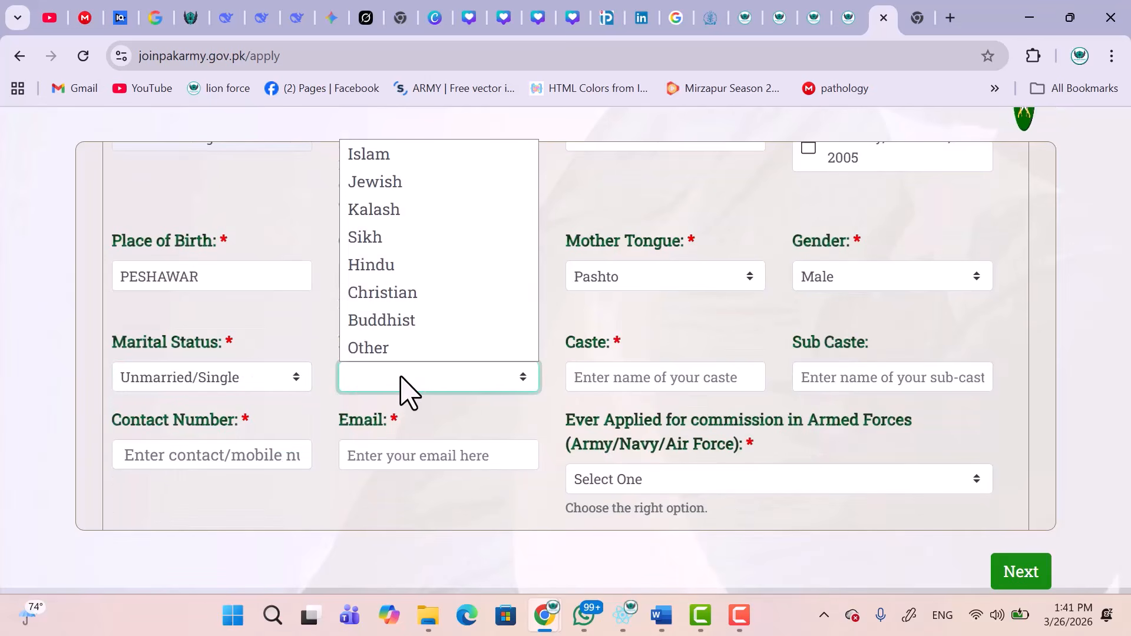
pyautogui.click(413, 154)
pyautogui.click(605, 380)
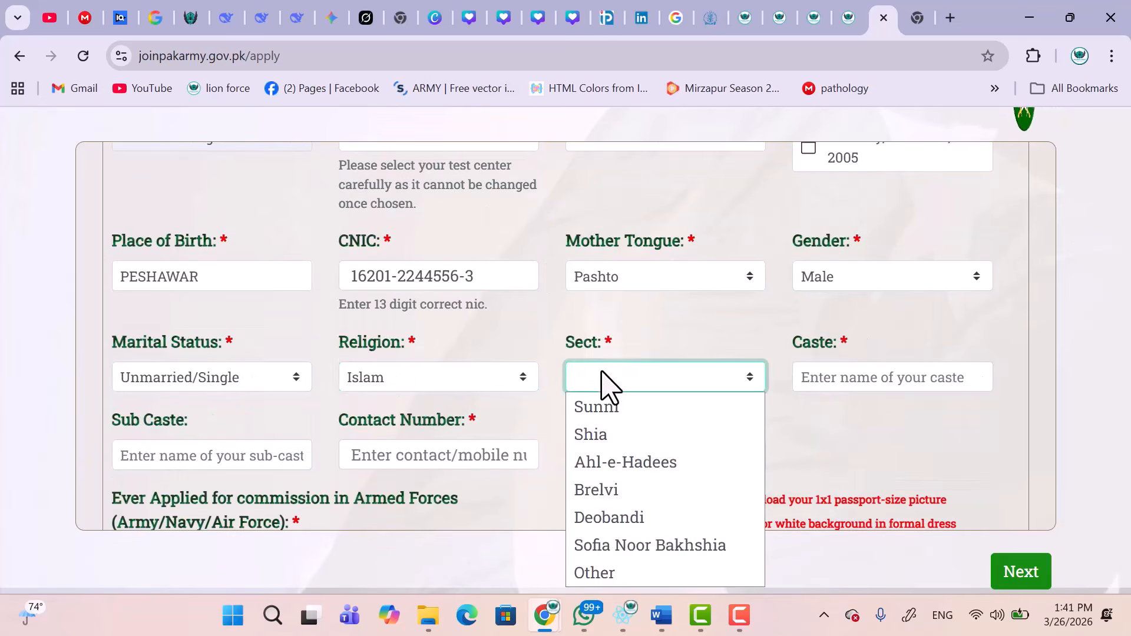
pyautogui.click(642, 405)
pyautogui.click(859, 381)
pyautogui.write('Y')
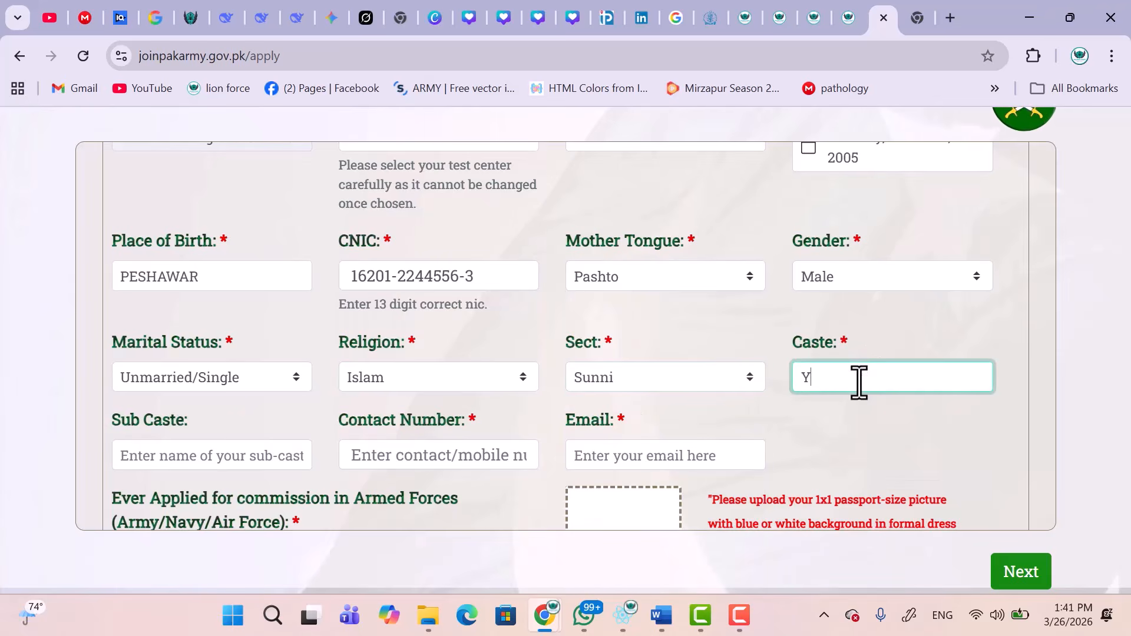
pyautogui.write('OUSAFZAI')
# Fill in the sub caste, the applicant's contact number and the email from the saved suggestion.
pyautogui.scroll(-2, 858, 383)
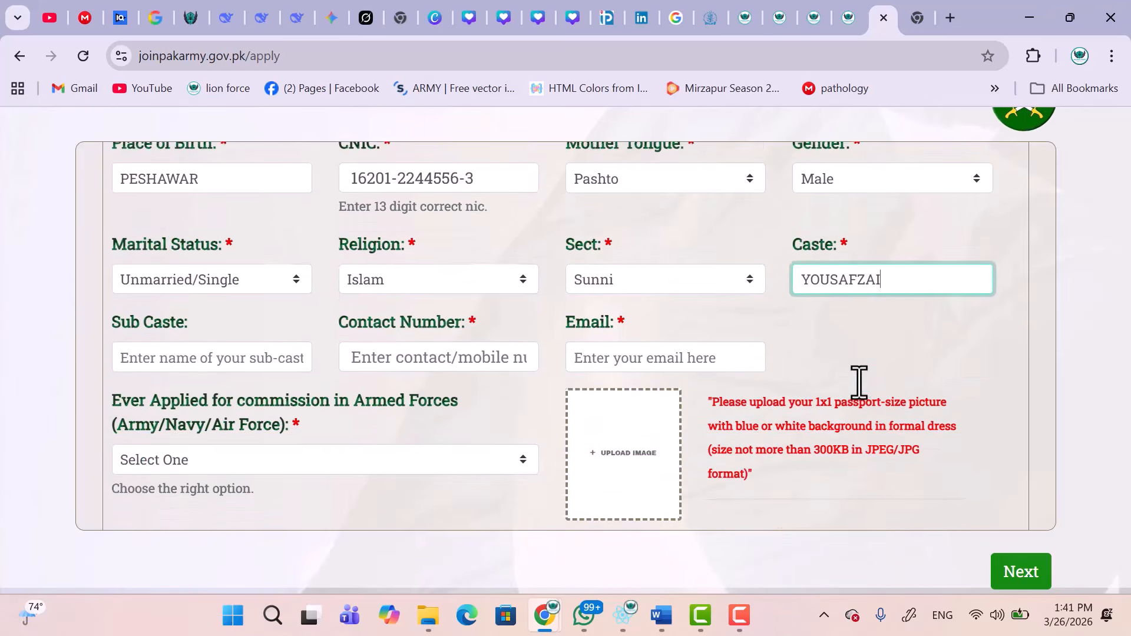
pyautogui.click(232, 361)
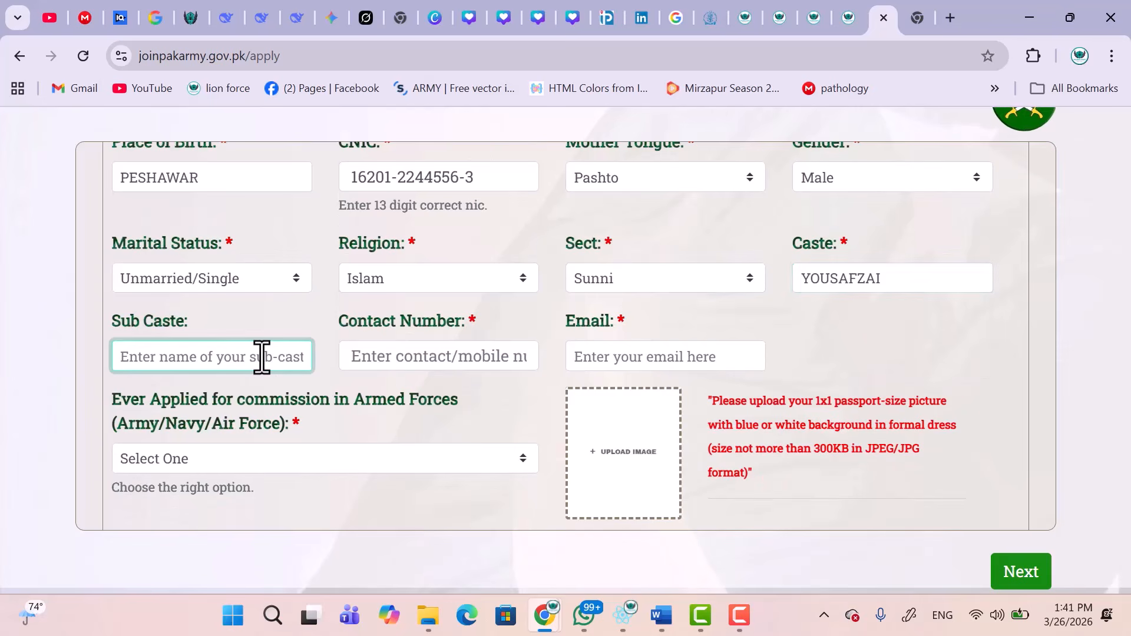
pyautogui.write('YOUSAFZAI')
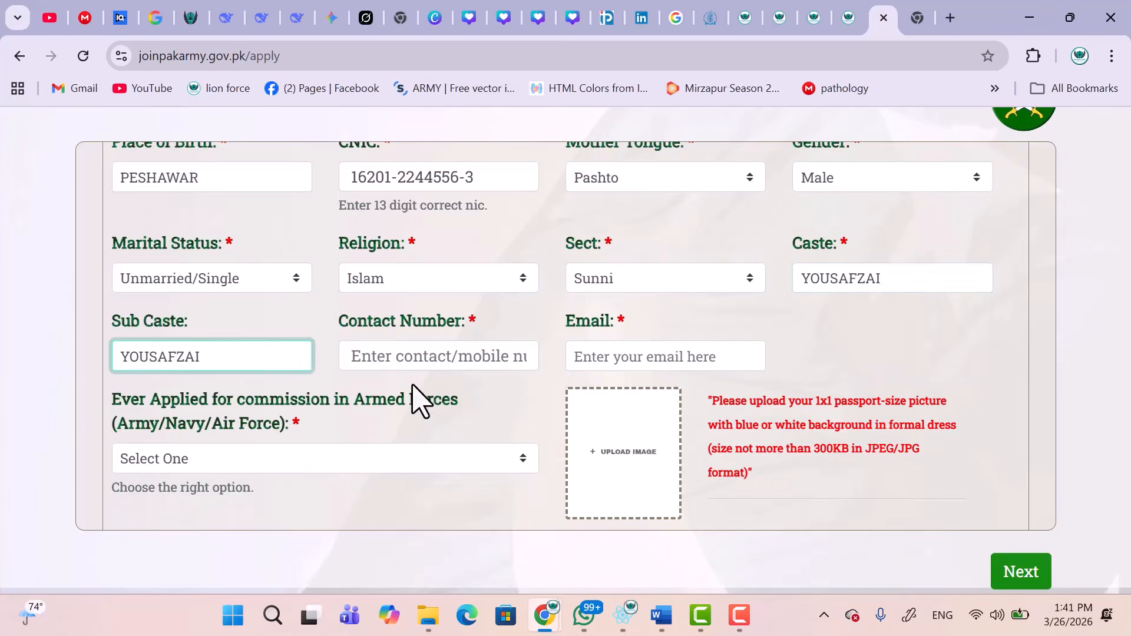
pyautogui.click(425, 360)
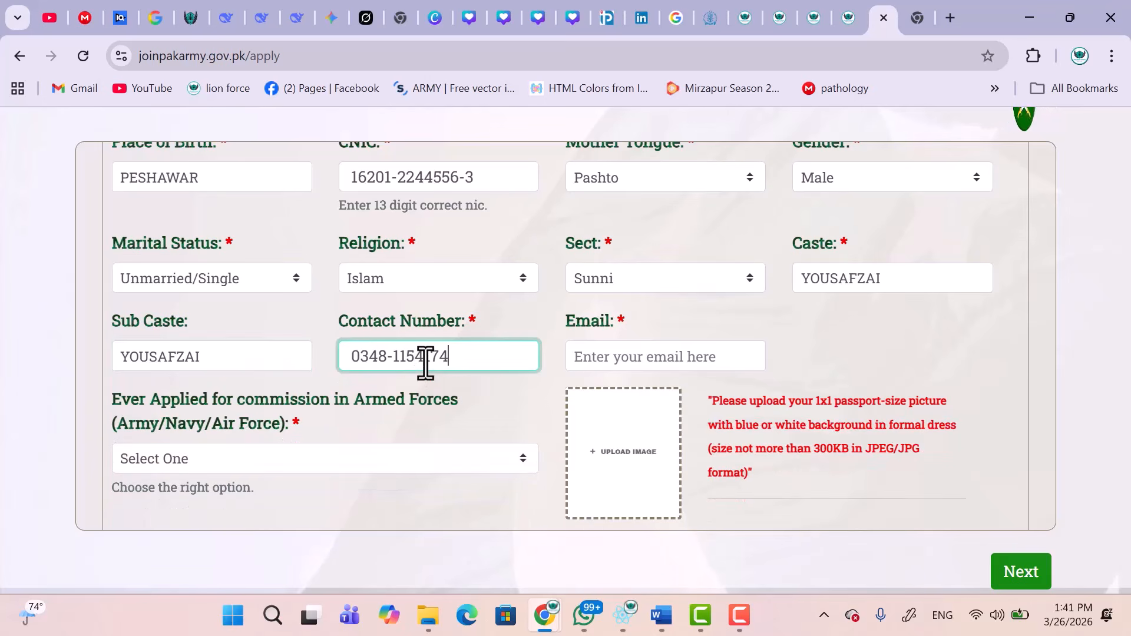
pyautogui.click(599, 366)
pyautogui.click(724, 403)
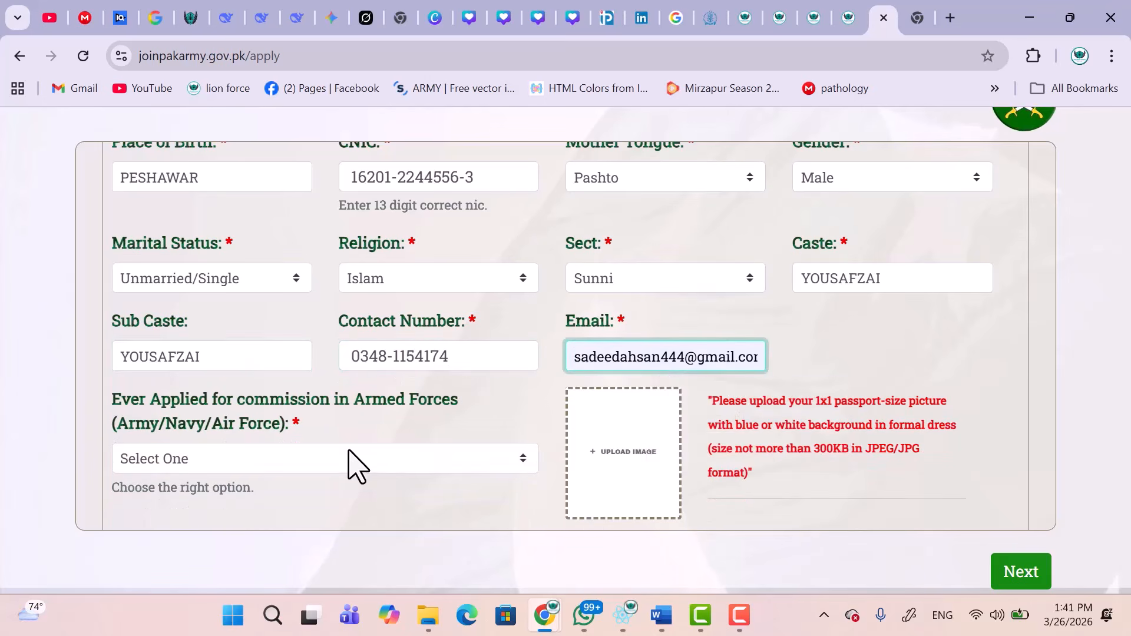
pyautogui.click(347, 457)
pyautogui.scroll(-2, 348, 463)
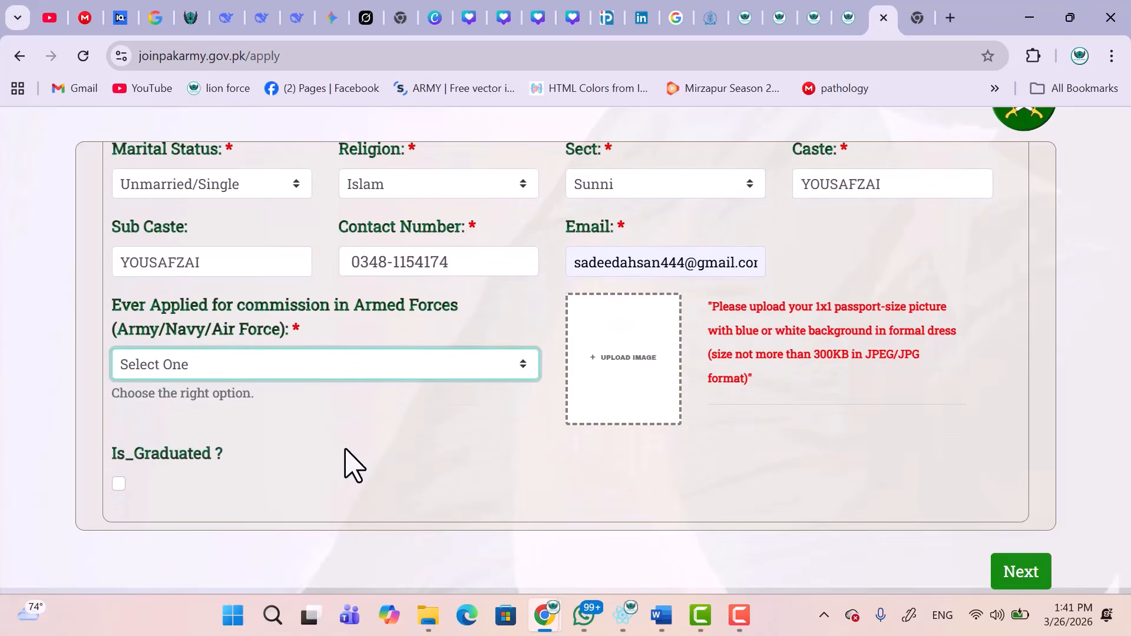
# Answer NO to having previously applied for a commission.
pyautogui.click(283, 368)
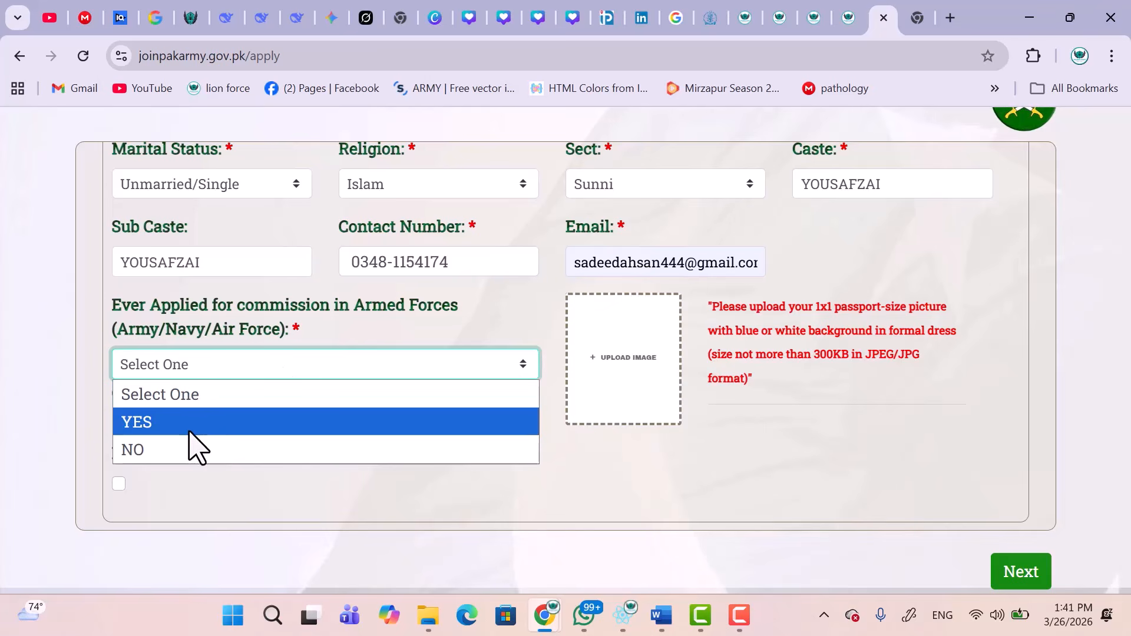
pyautogui.click(177, 450)
pyautogui.click(174, 372)
pyautogui.click(145, 422)
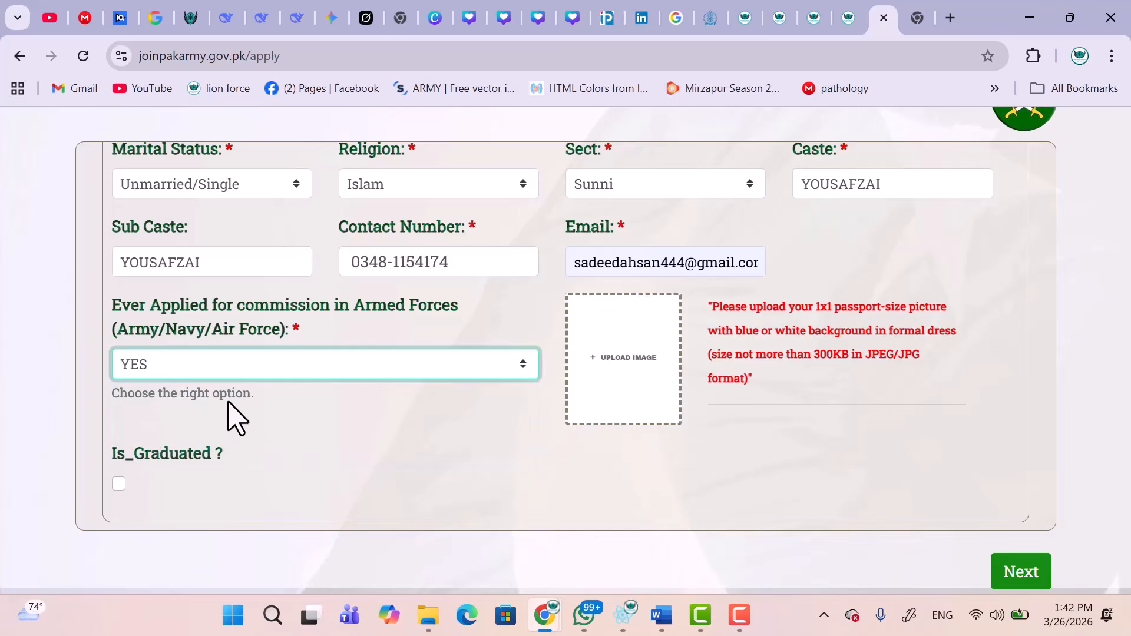
pyautogui.click(203, 373)
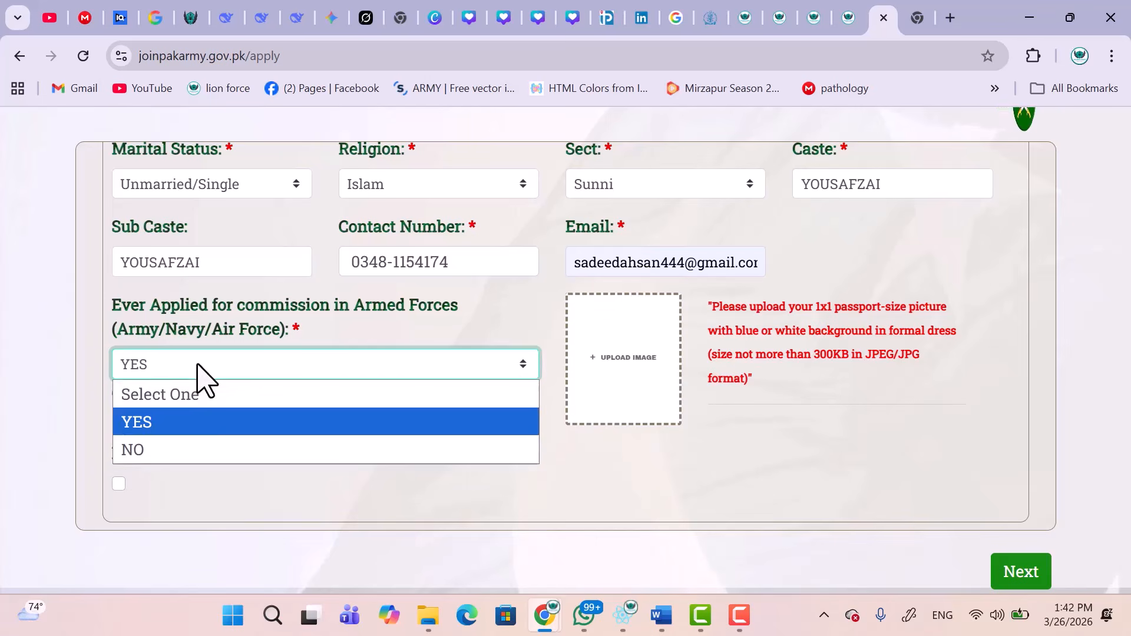
pyautogui.click(152, 452)
# Upload images (15).jpg as the passport-size picture.
pyautogui.click(612, 359)
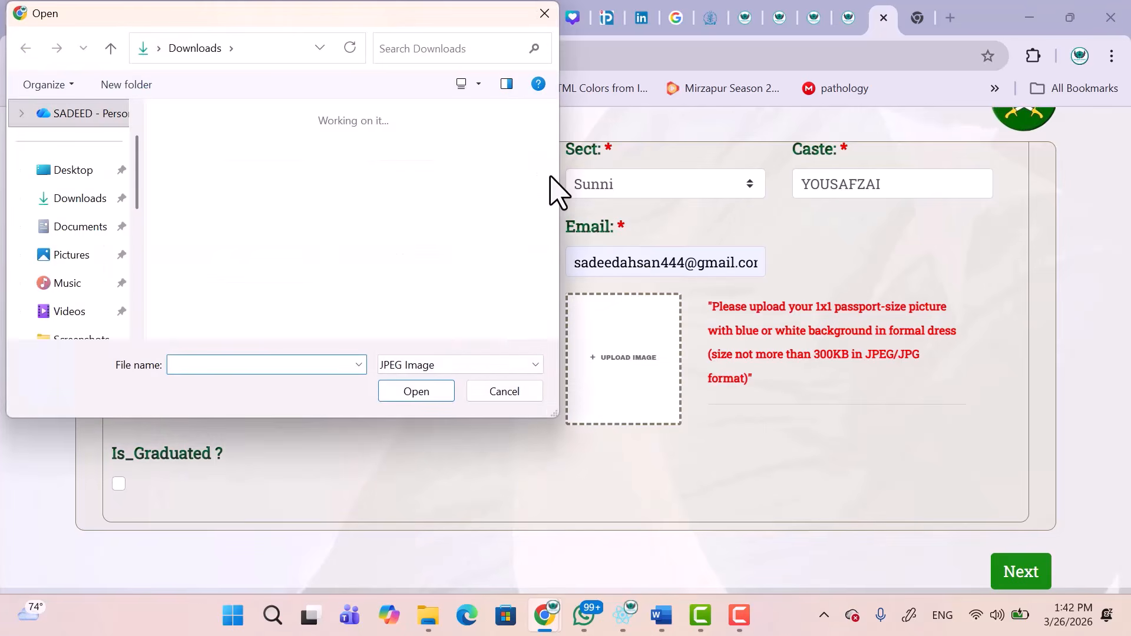
pyautogui.scroll(-10, 552, 212)
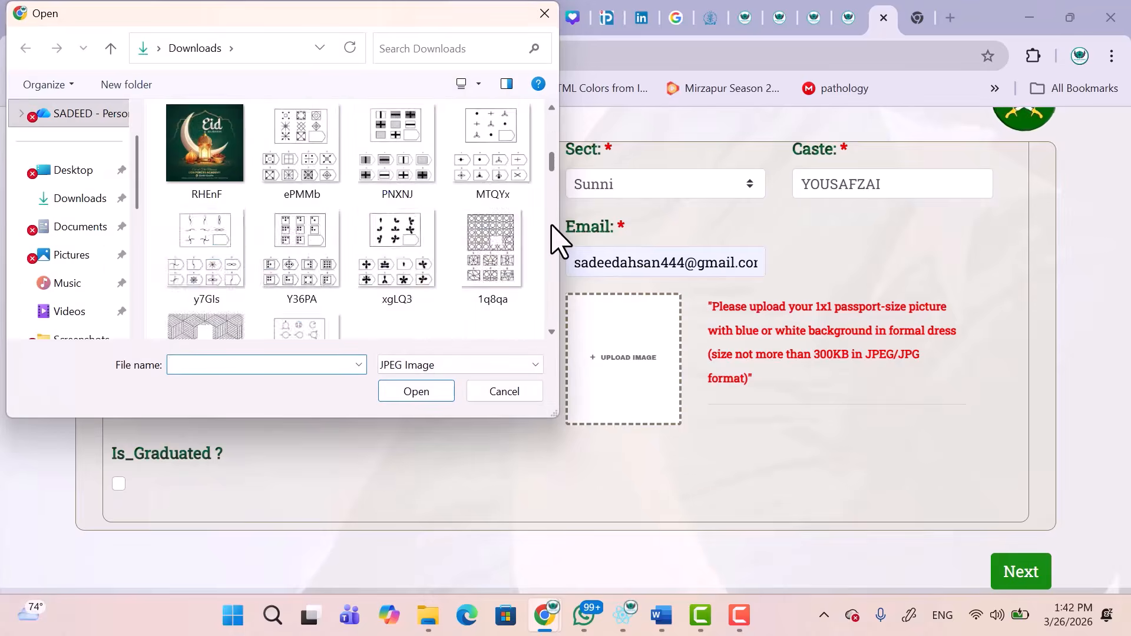
pyautogui.scroll(3, 556, 135)
pyautogui.click(205, 250)
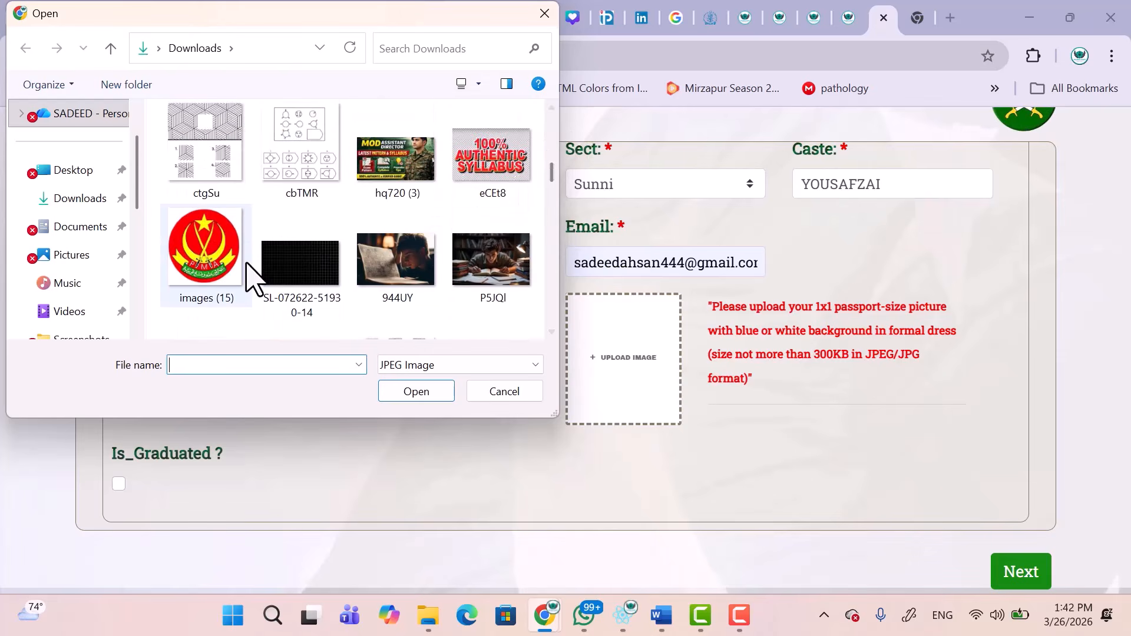
pyautogui.click(418, 391)
pyautogui.scroll(-3, 575, 450)
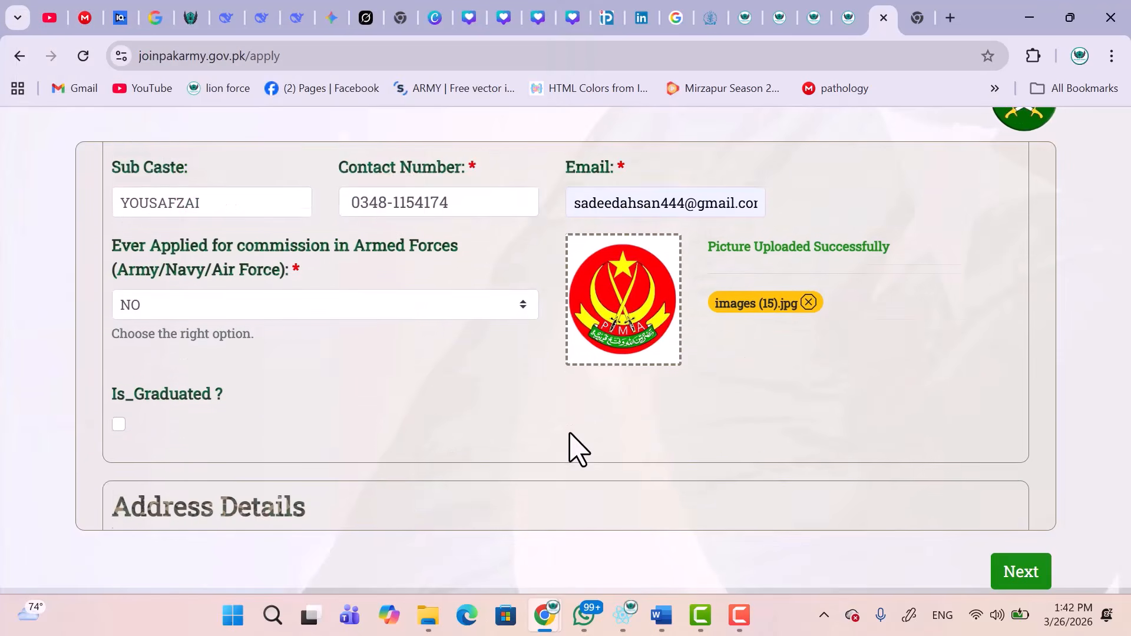
pyautogui.scroll(-3, 567, 449)
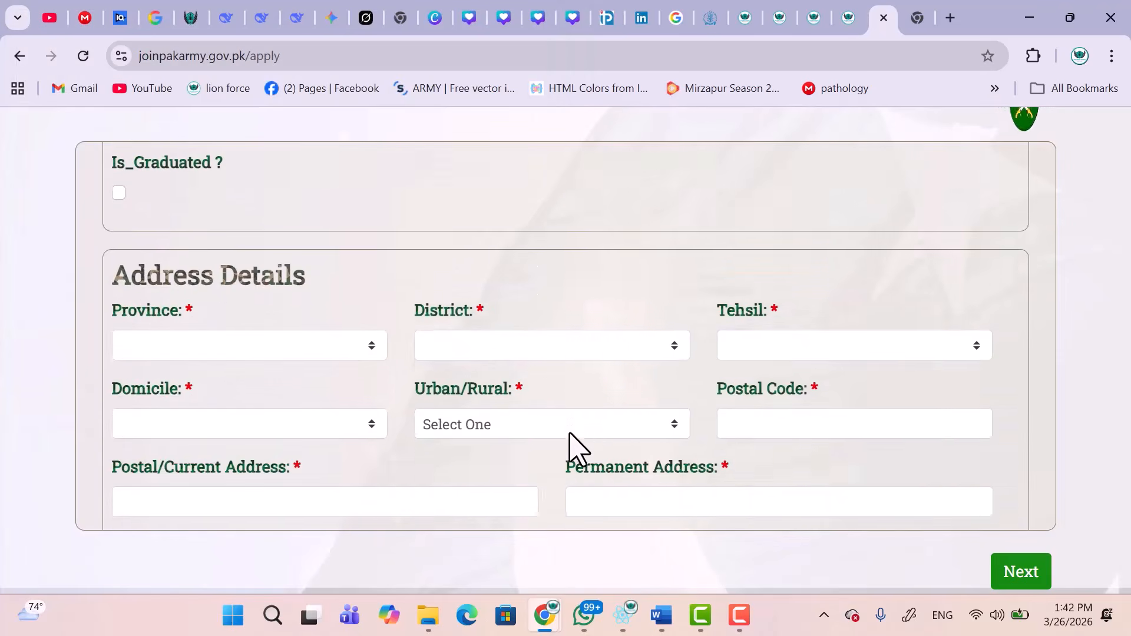
# Set province KPK, district Swabi and tehsil Lahor.
pyautogui.click(323, 347)
pyautogui.scroll(-1, 307, 342)
pyautogui.click(277, 309)
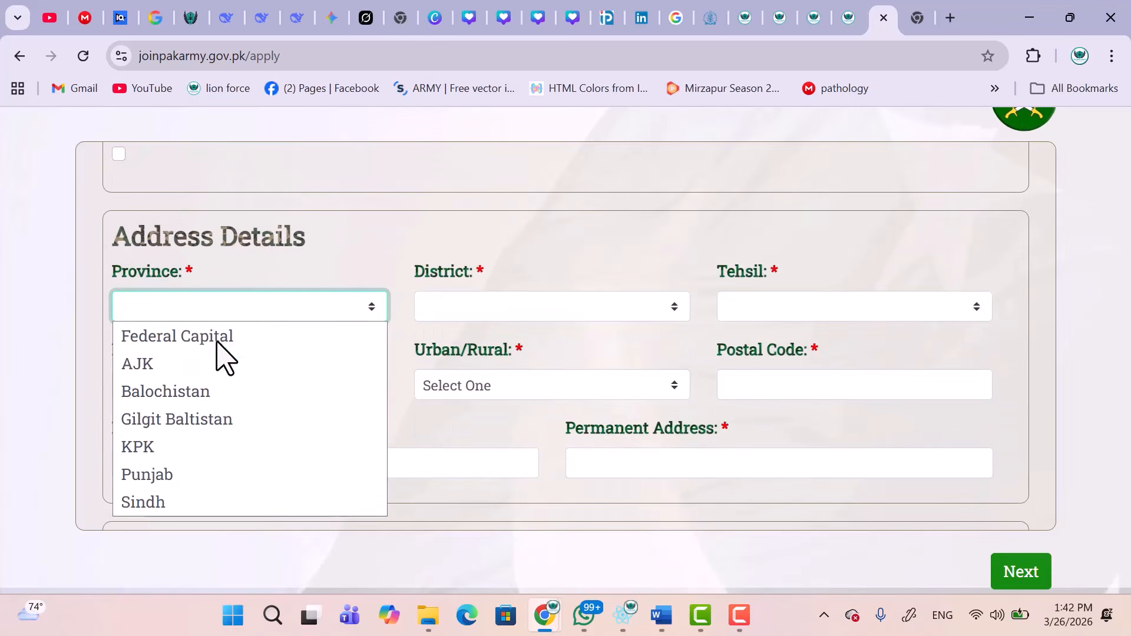
pyautogui.click(148, 451)
pyautogui.click(494, 318)
pyautogui.scroll(-5, 500, 242)
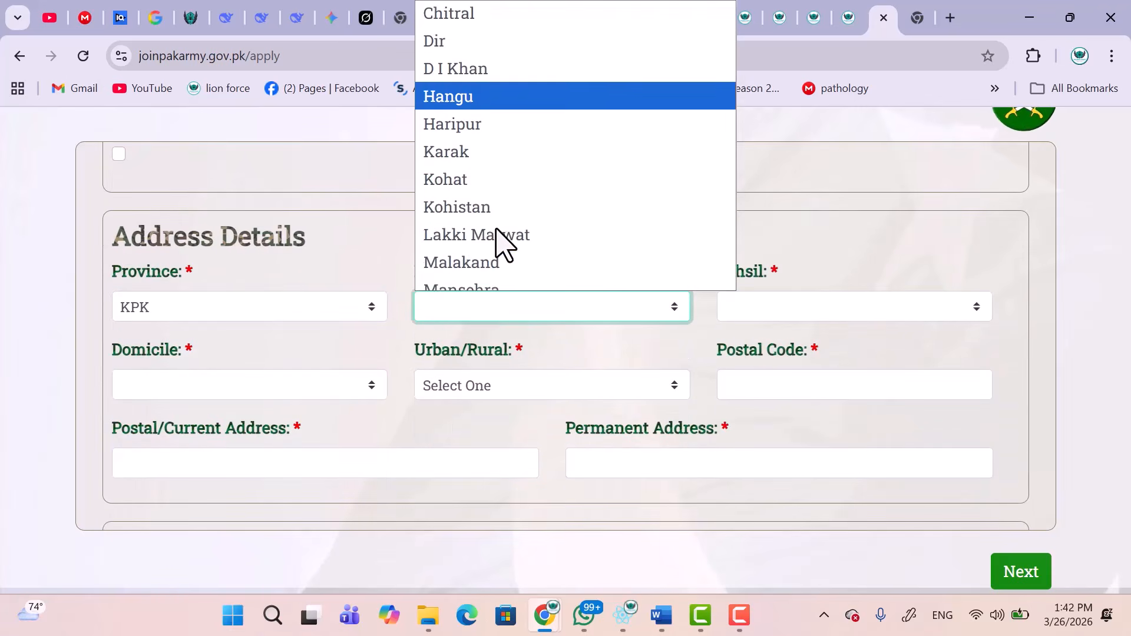
pyautogui.scroll(-3, 501, 242)
pyautogui.click(475, 170)
pyautogui.click(761, 312)
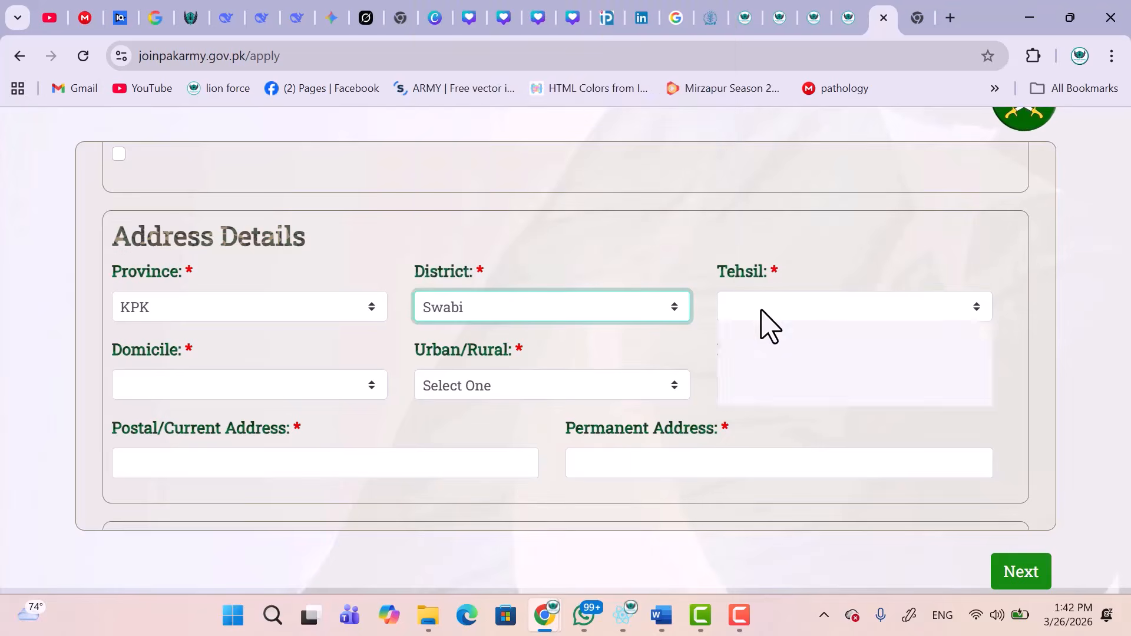
pyautogui.click(758, 340)
# Set domicile to Swabi, mark the area Urban, and enter the postal code.
pyautogui.click(303, 392)
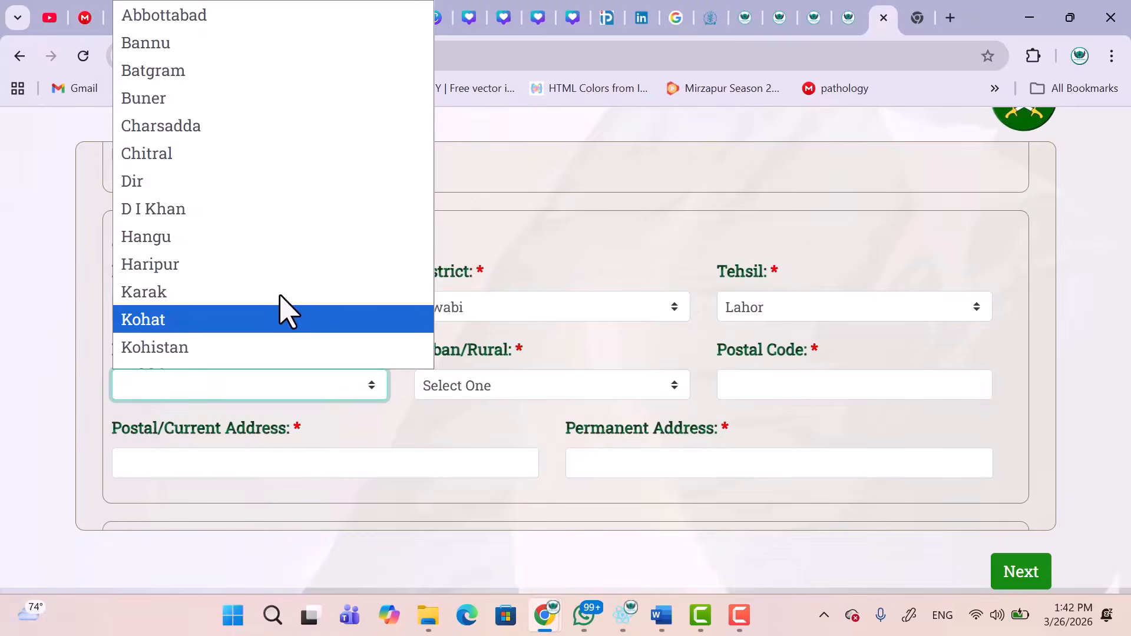
pyautogui.write('sw')
pyautogui.press('Return')
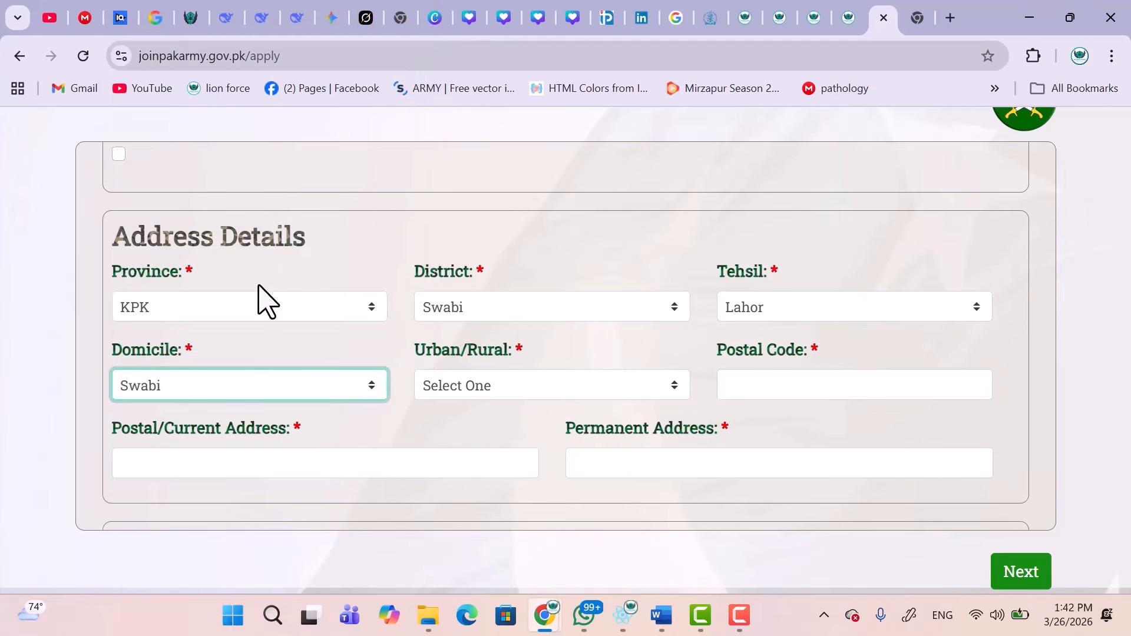
pyautogui.click(454, 385)
pyautogui.click(458, 442)
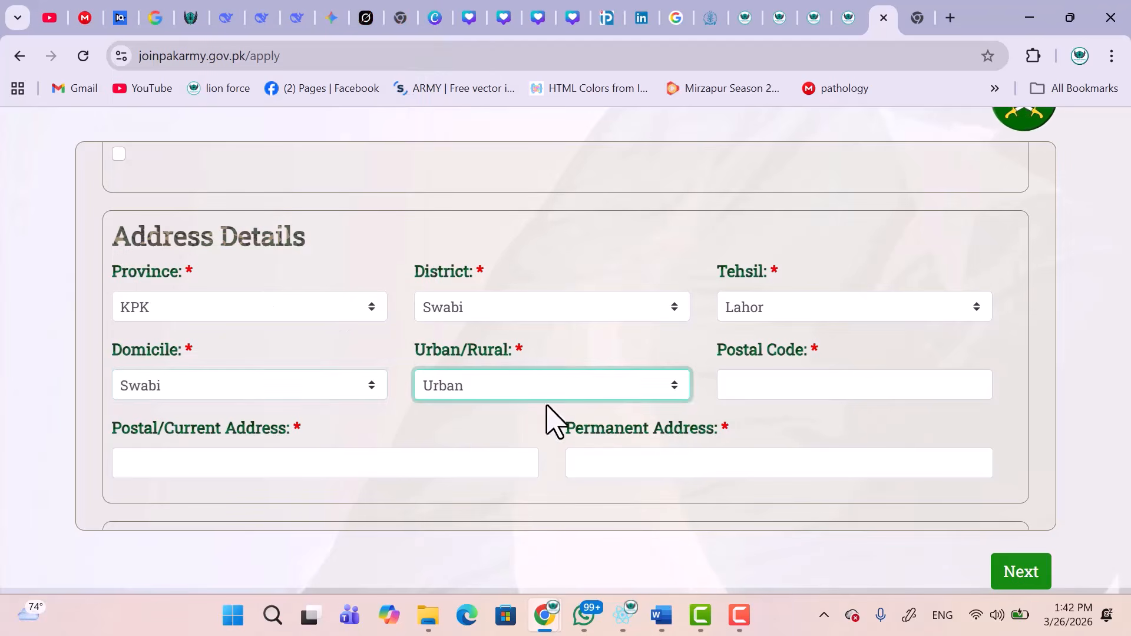
pyautogui.click(736, 387)
pyautogui.write('23')
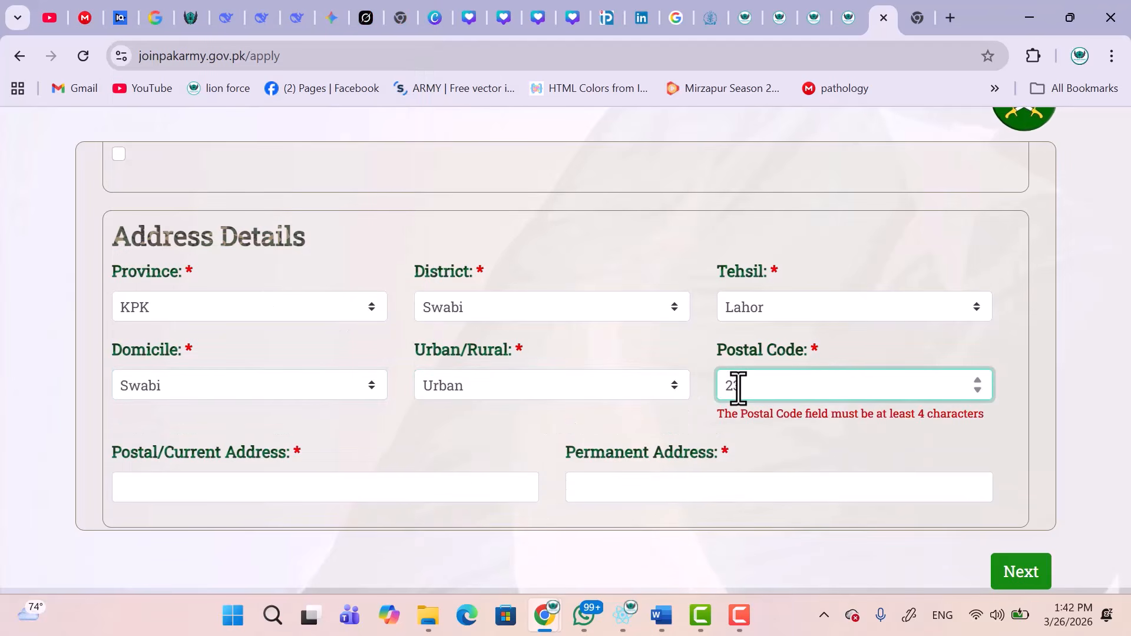
pyautogui.write('567')
# Fill in the current address from a saved suggestion, trimming extra text, and the permanent address.
pyautogui.scroll(-2, 738, 387)
pyautogui.click(386, 368)
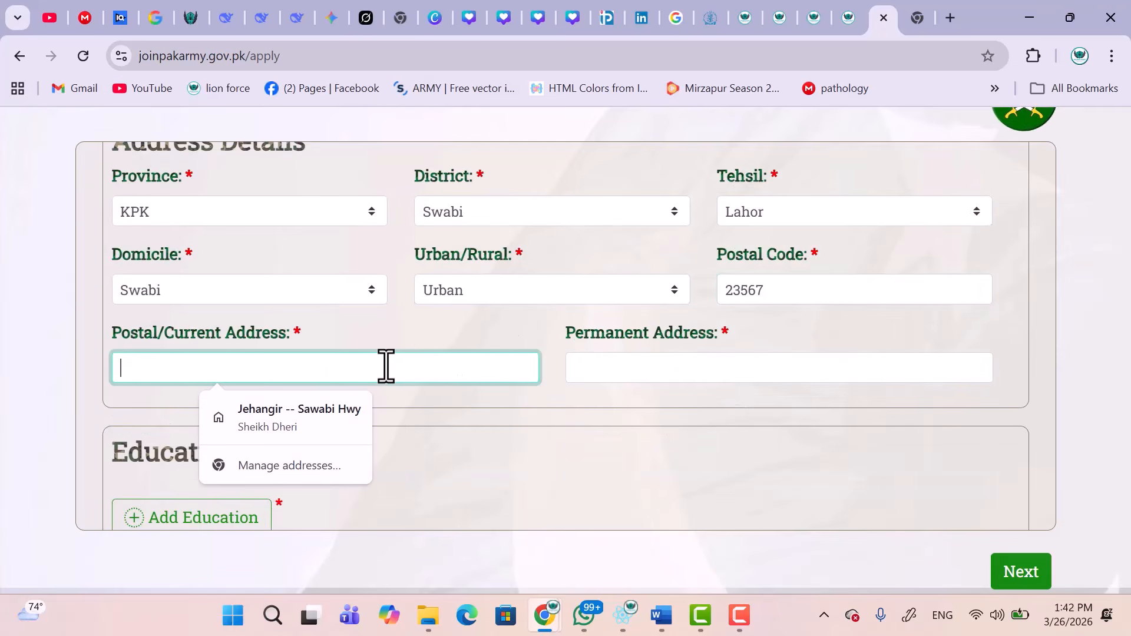
pyautogui.click(320, 417)
pyautogui.moveTo(326, 371); pyautogui.dragTo(196, 368)
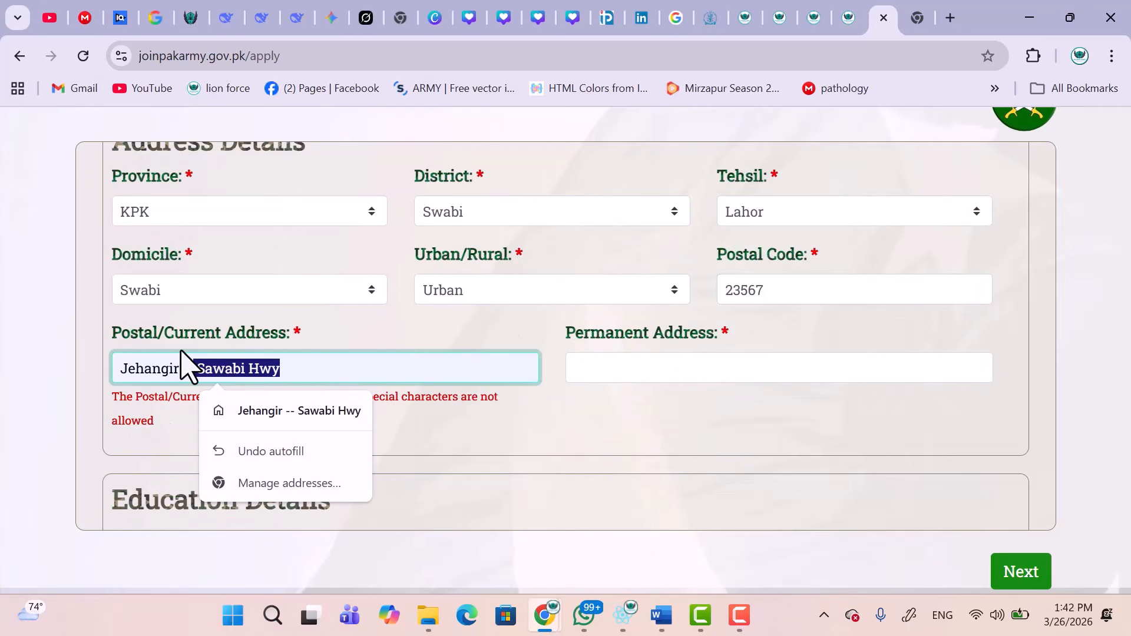
pyautogui.press('BackSpace')
pyautogui.click(719, 365)
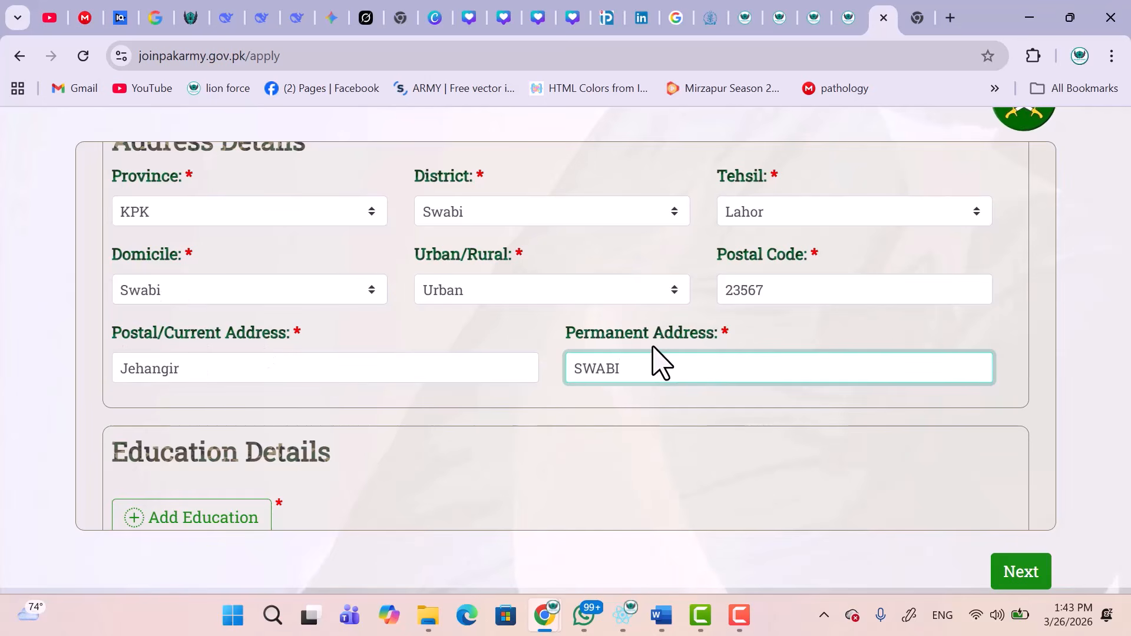
pyautogui.scroll(-3, 654, 363)
# Add a Matric education record with discipline SCIENCE and school QPS ZAIDA.
pyautogui.click(188, 314)
pyautogui.click(224, 267)
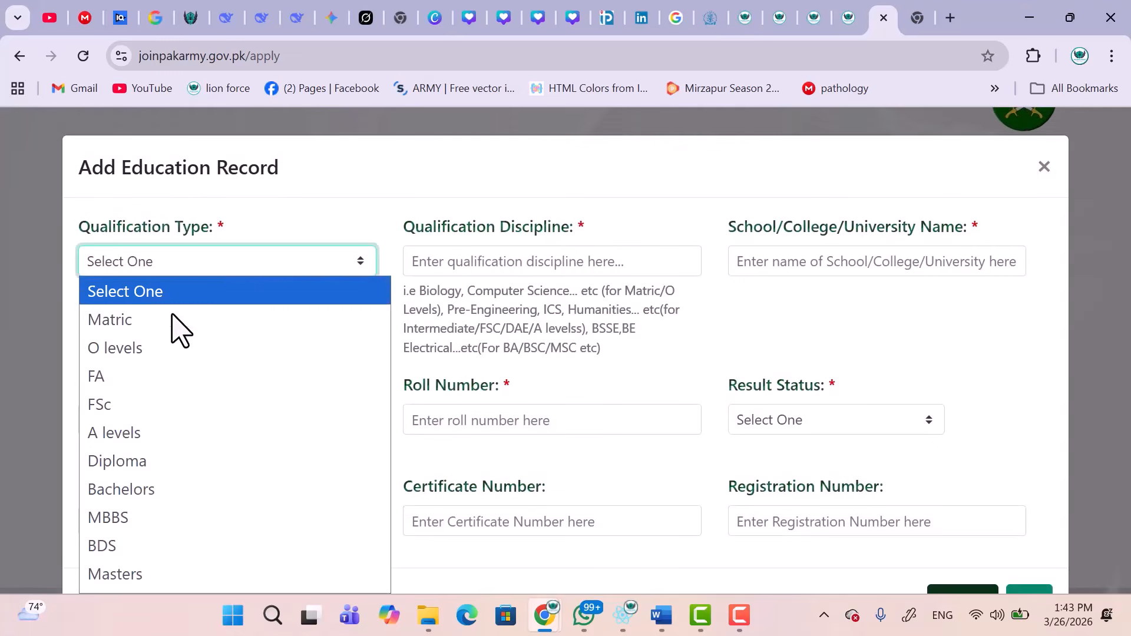
pyautogui.click(169, 321)
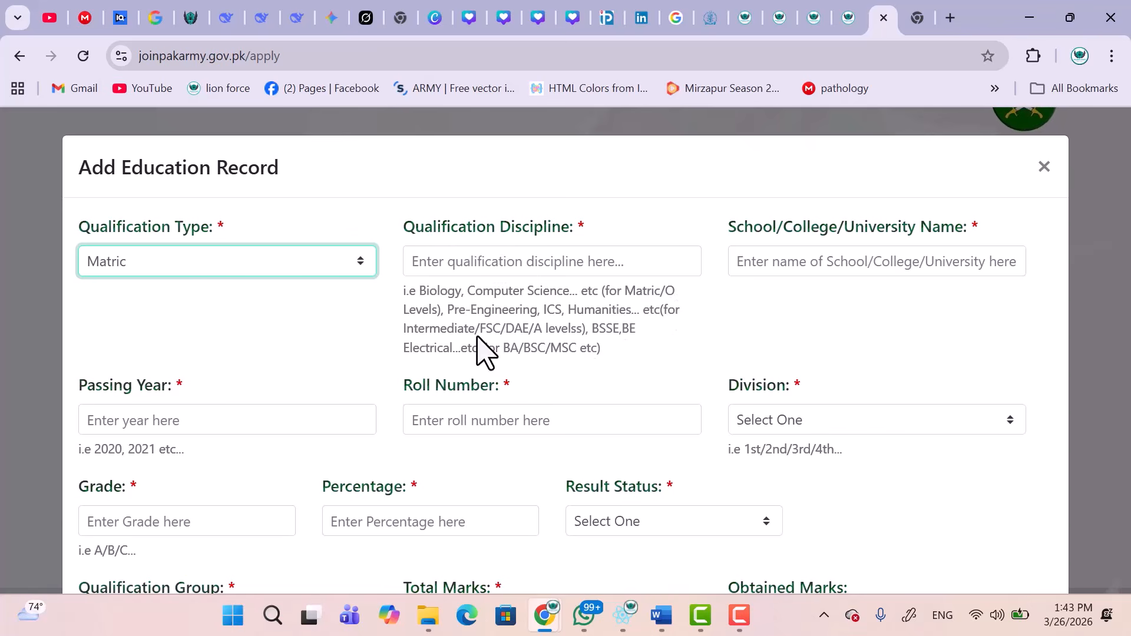
pyautogui.click(558, 266)
pyautogui.write('SCIE')
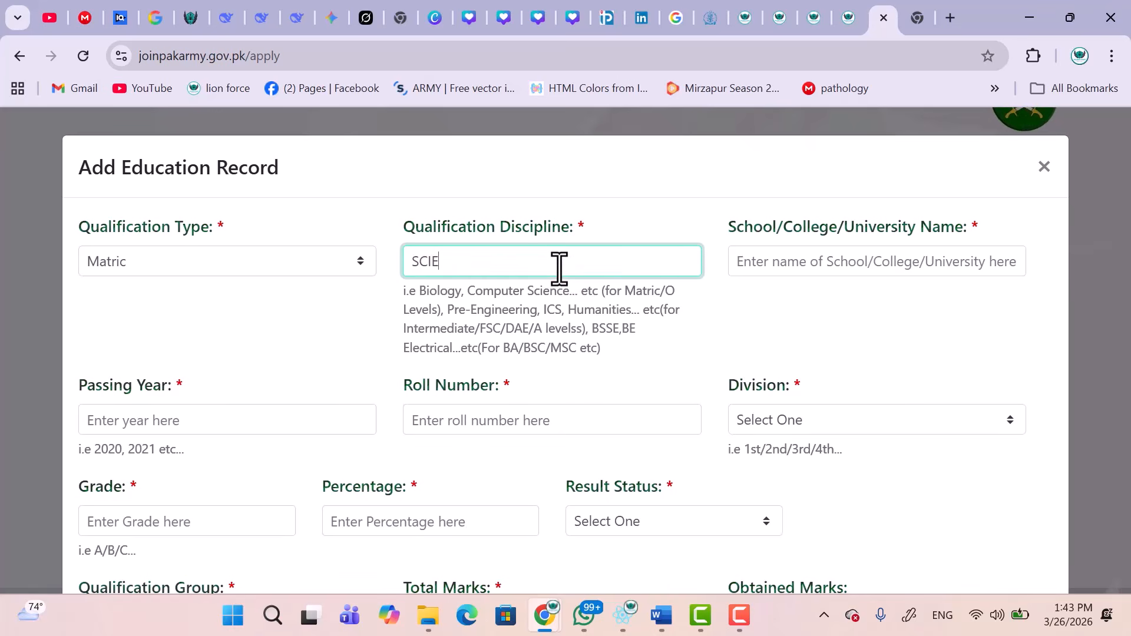
pyautogui.write('NCE')
pyautogui.click(757, 272)
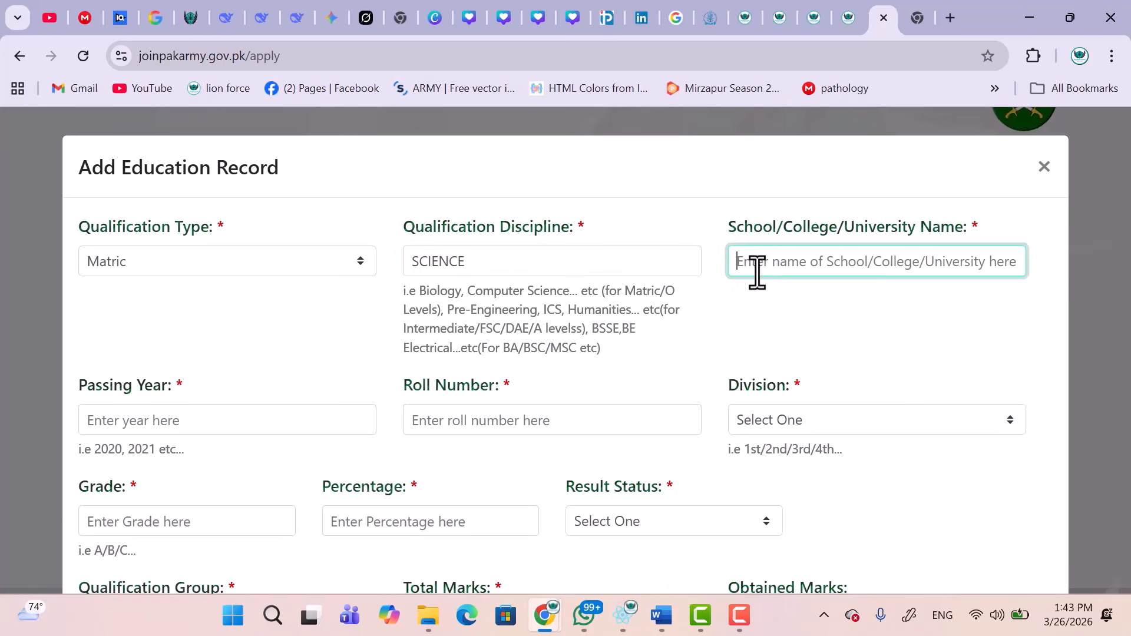
pyautogui.write('QPS ZAIDA')
# Enter passing year 2021, the roll number, and 1st division.
pyautogui.scroll(-1, 589, 307)
pyautogui.click(333, 345)
pyautogui.write('2021')
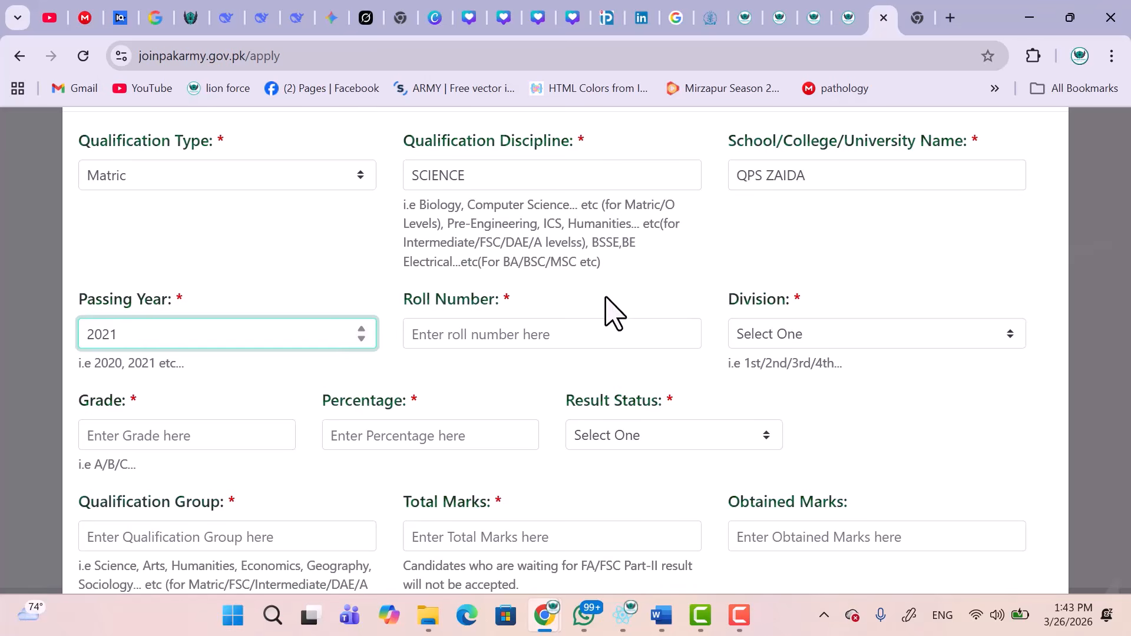
pyautogui.click(549, 335)
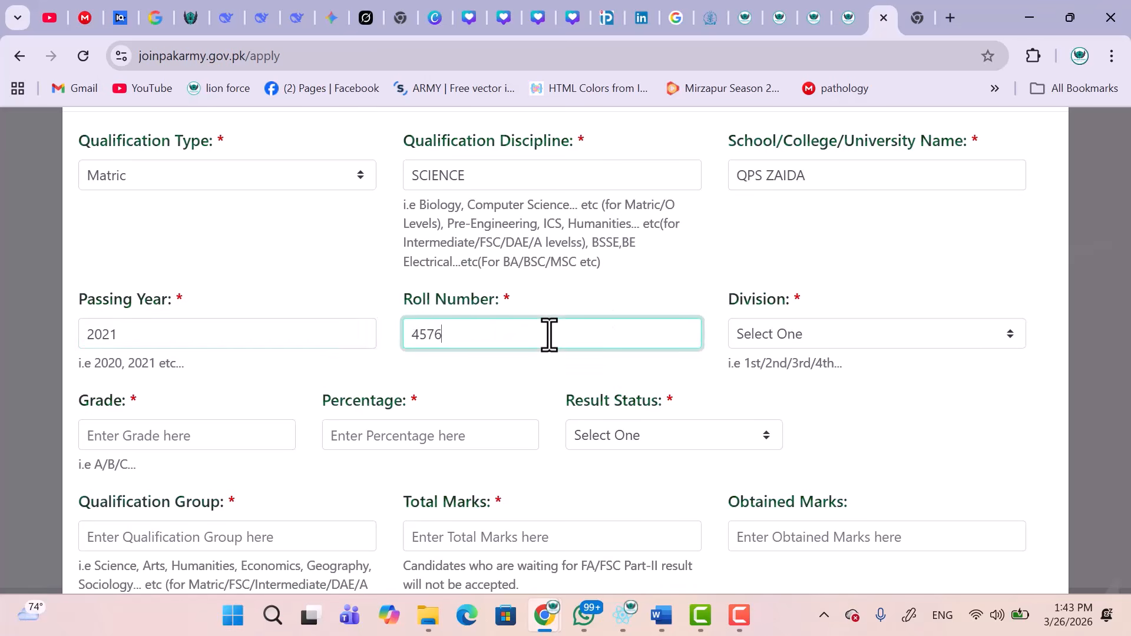
pyautogui.click(801, 342)
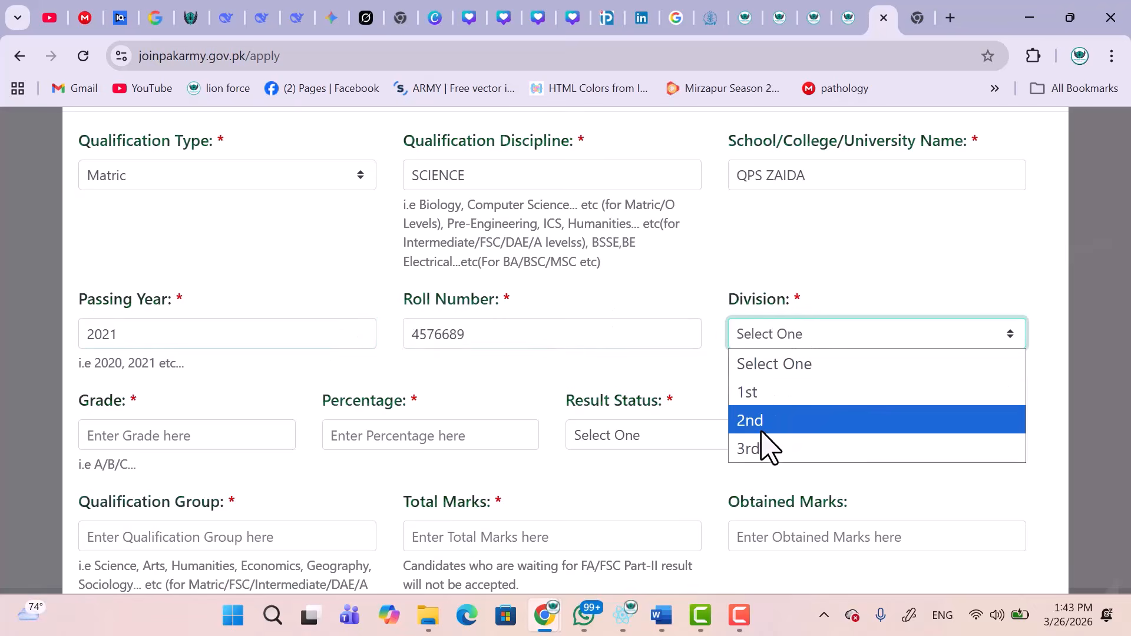
pyautogui.click(760, 391)
# Set grade A, percentage 90 and result status Pass.
pyautogui.click(210, 442)
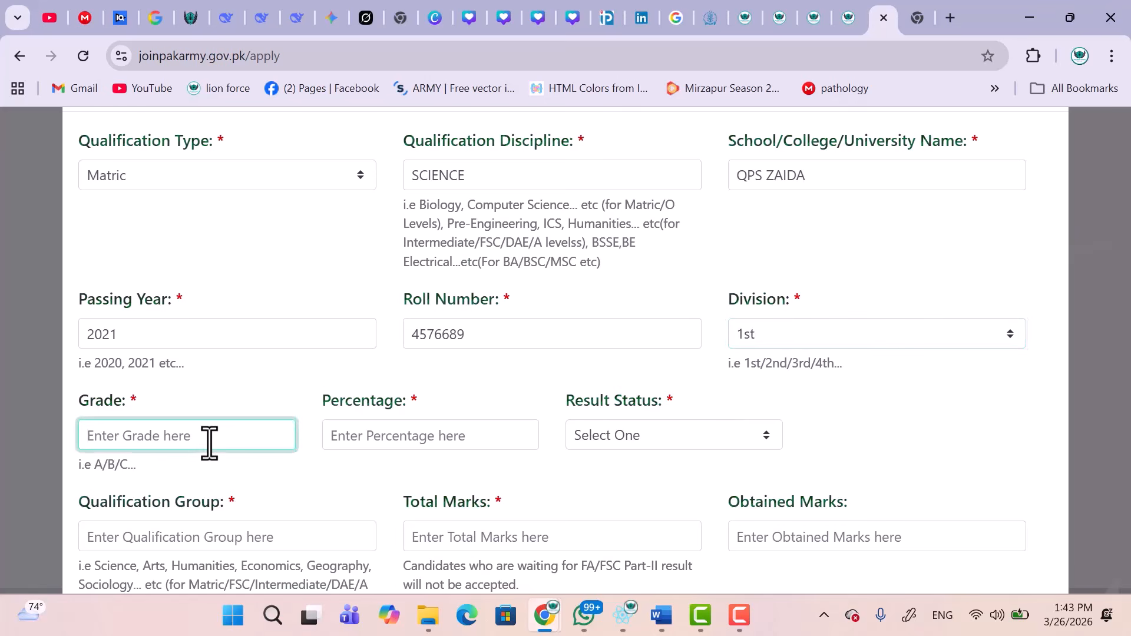
pyautogui.write('A')
pyautogui.click(404, 442)
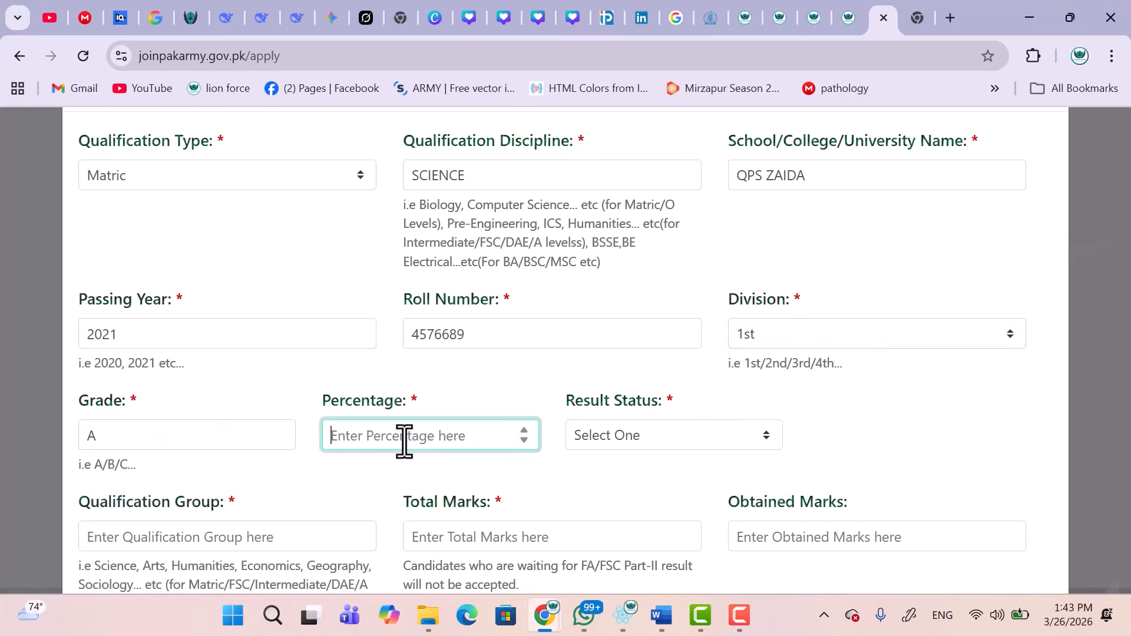
pyautogui.write('90')
pyautogui.click(606, 449)
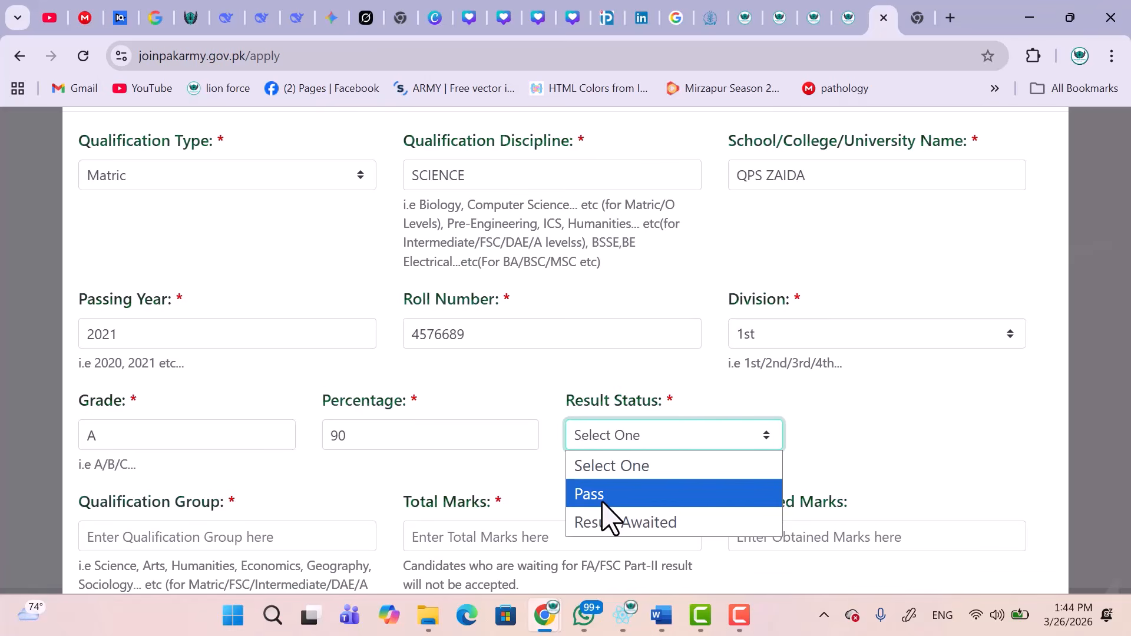
pyautogui.click(603, 494)
# Enter group SCIENCE with total marks 1100 and obtained marks 1000.
pyautogui.scroll(-3, 600, 516)
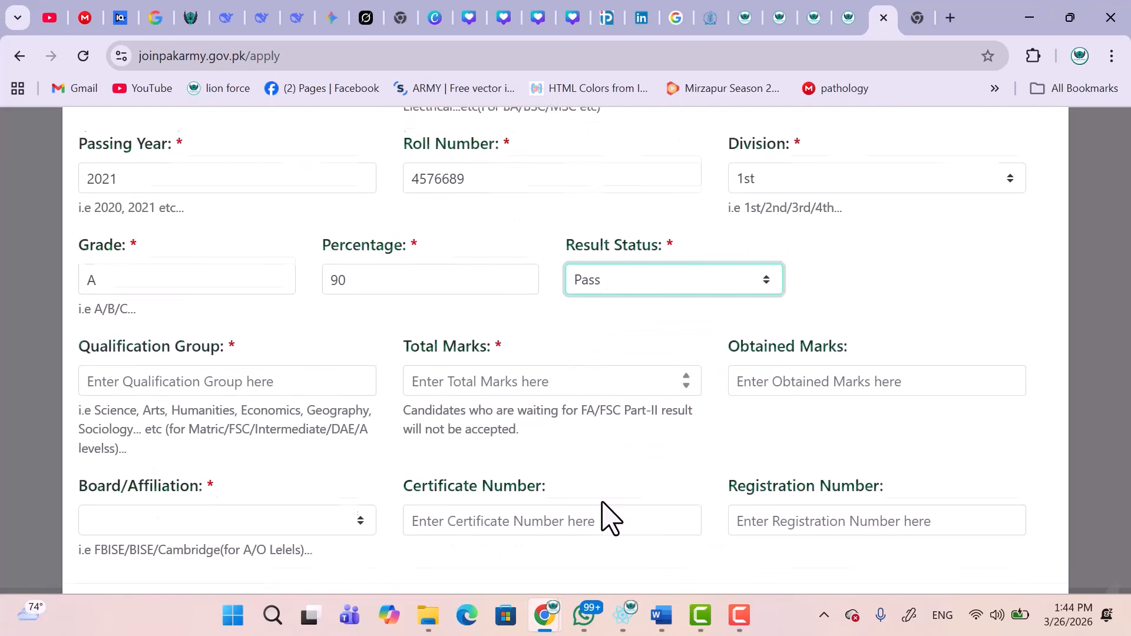
pyautogui.click(300, 387)
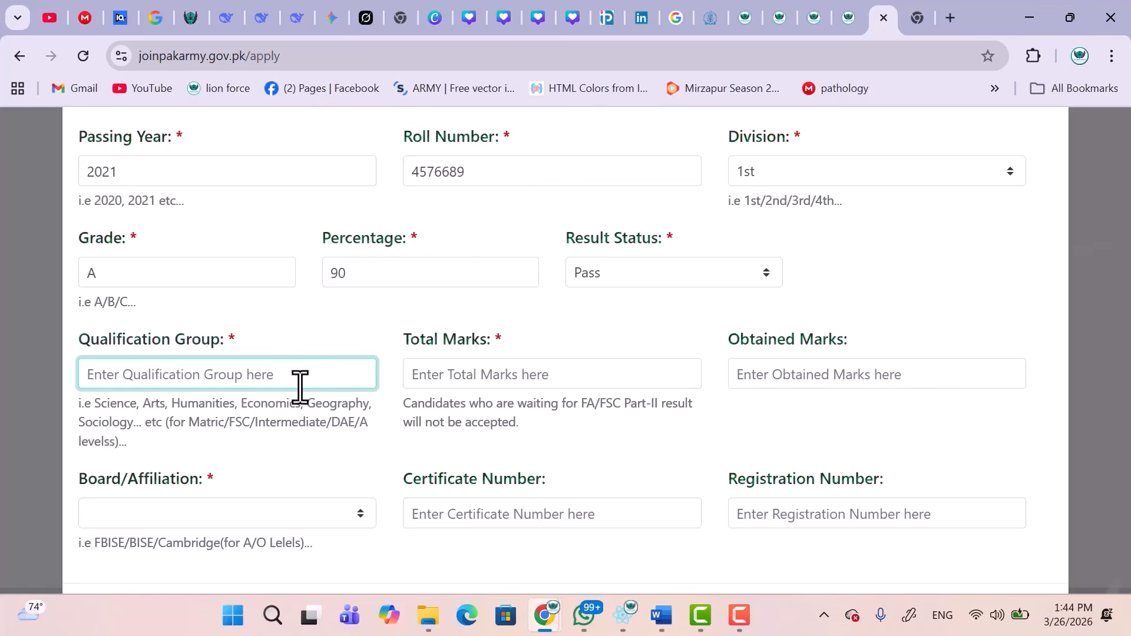
pyautogui.write('SCIENCE')
pyautogui.click(571, 383)
pyautogui.write('1100')
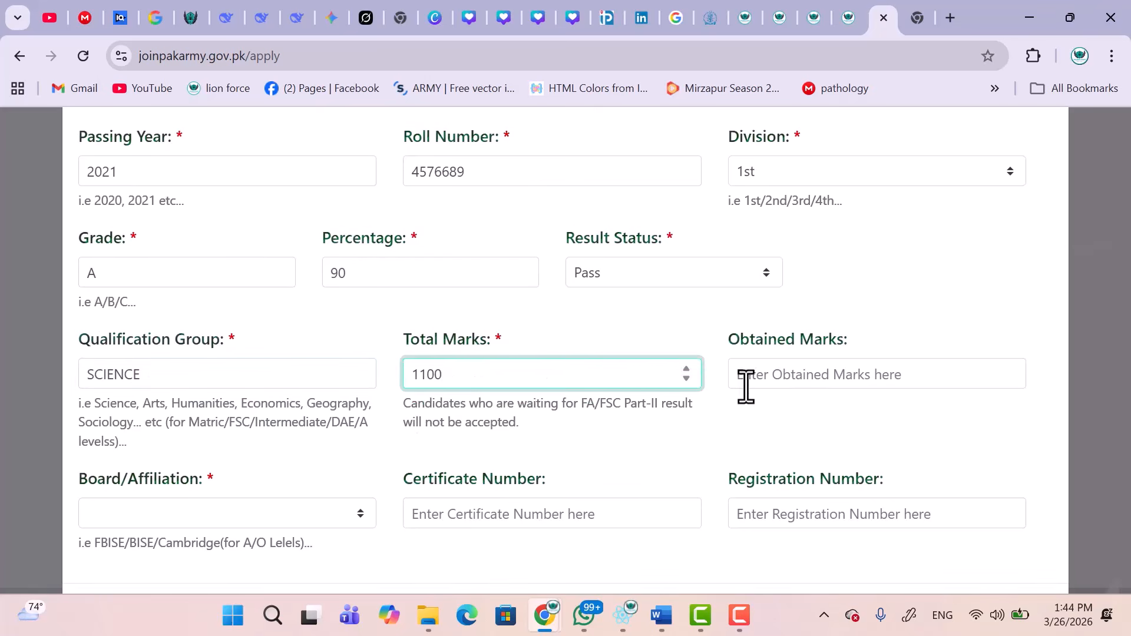
pyautogui.click(770, 383)
pyautogui.write('100')
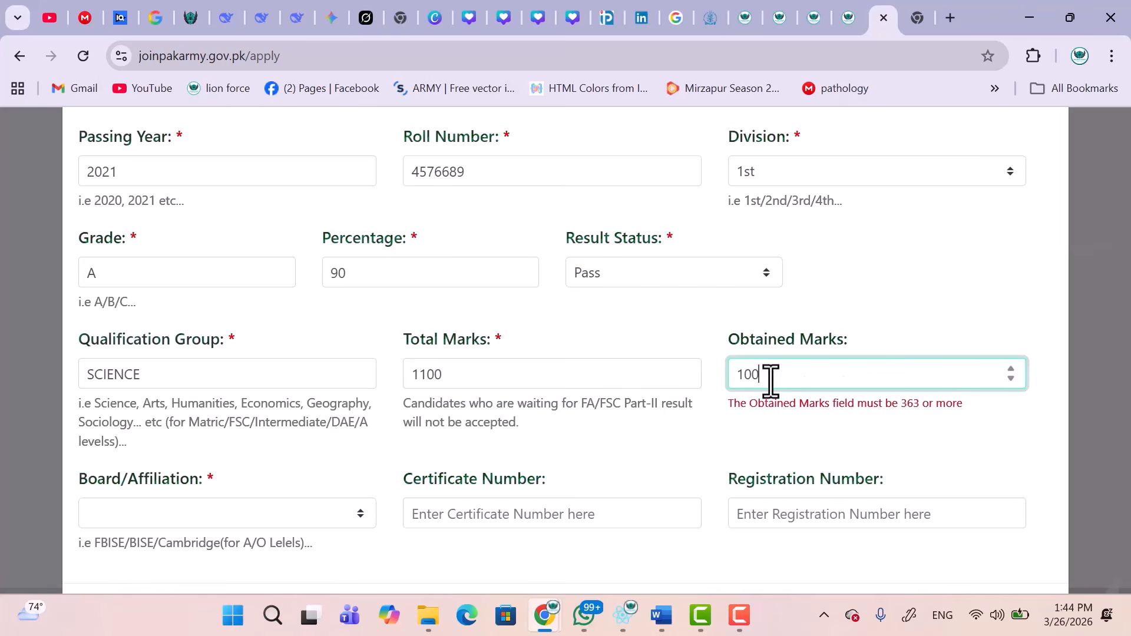
pyautogui.write('0')
# Choose the Intermediate & Secondary Education board, enter certificate and registration numbers, and save the record.
pyautogui.scroll(-1, 770, 378)
pyautogui.click(271, 424)
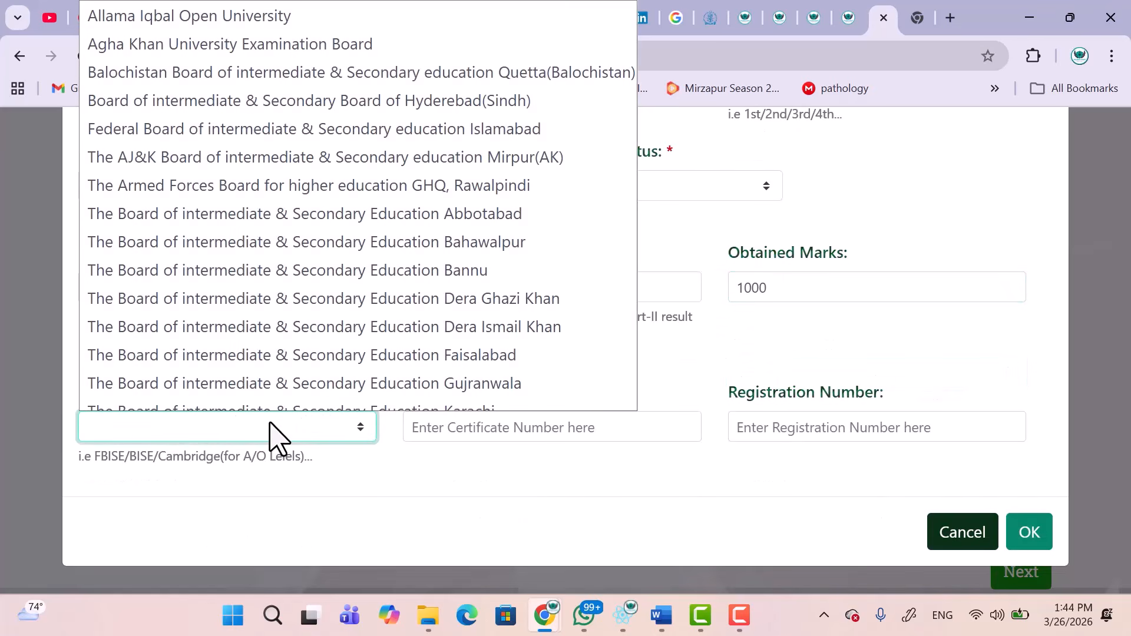
pyautogui.scroll(-15, 425, 303)
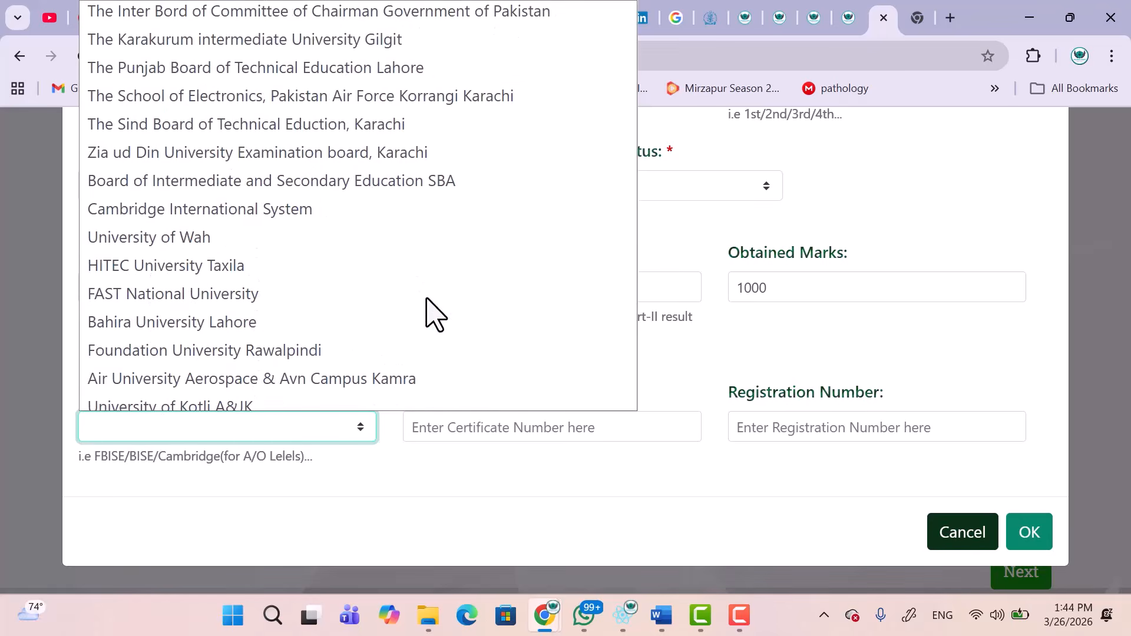
pyautogui.scroll(8, 426, 303)
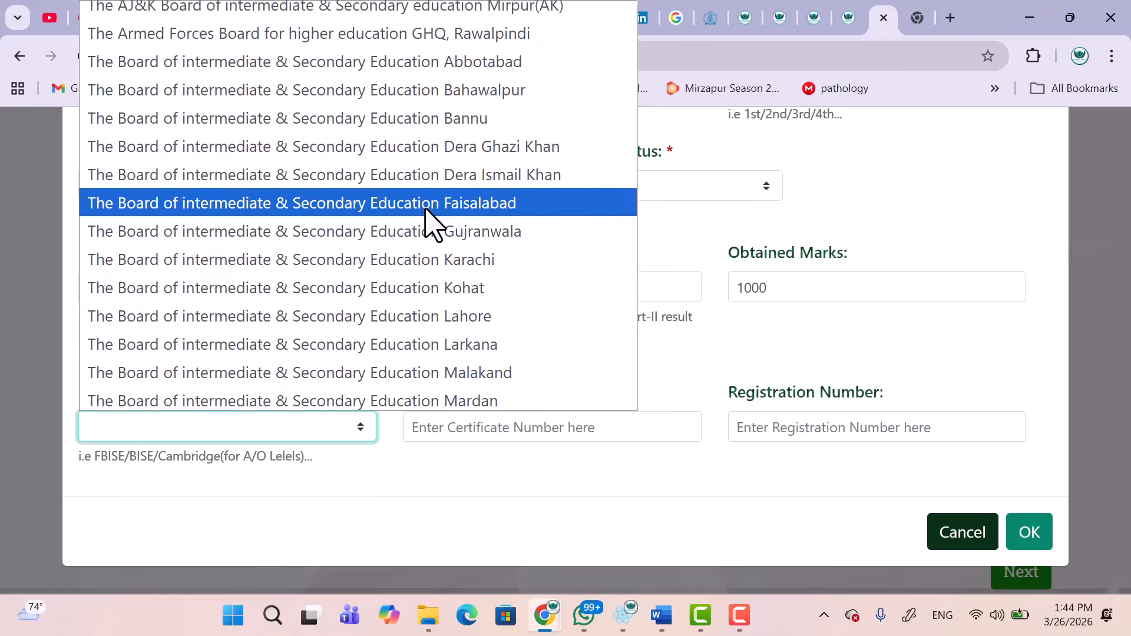
pyautogui.click(410, 238)
pyautogui.click(490, 429)
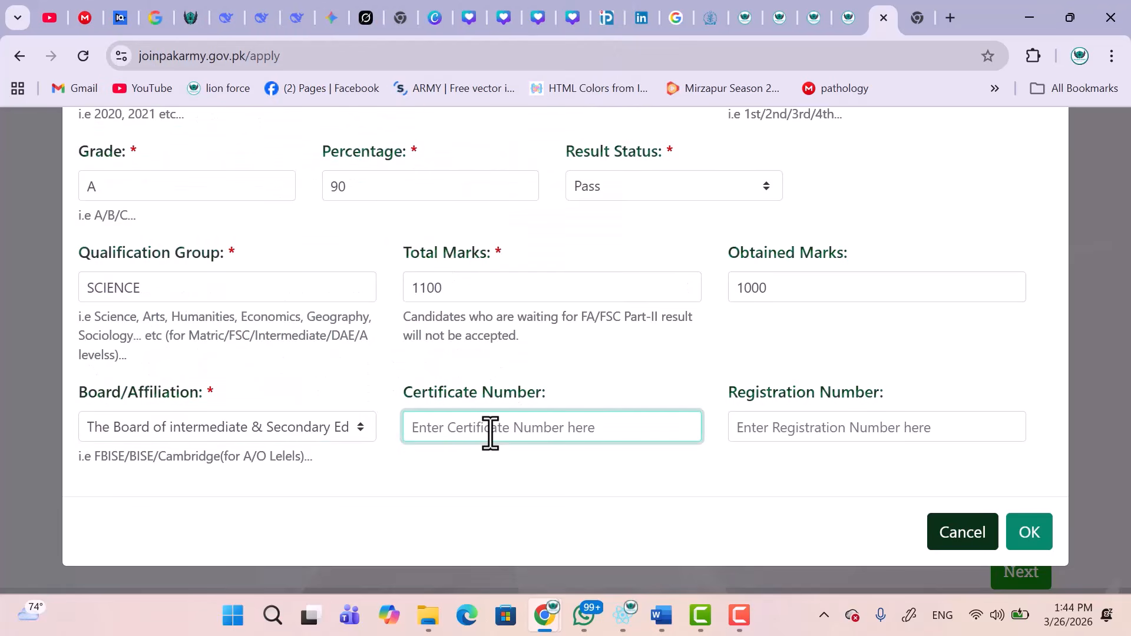
pyautogui.click(808, 428)
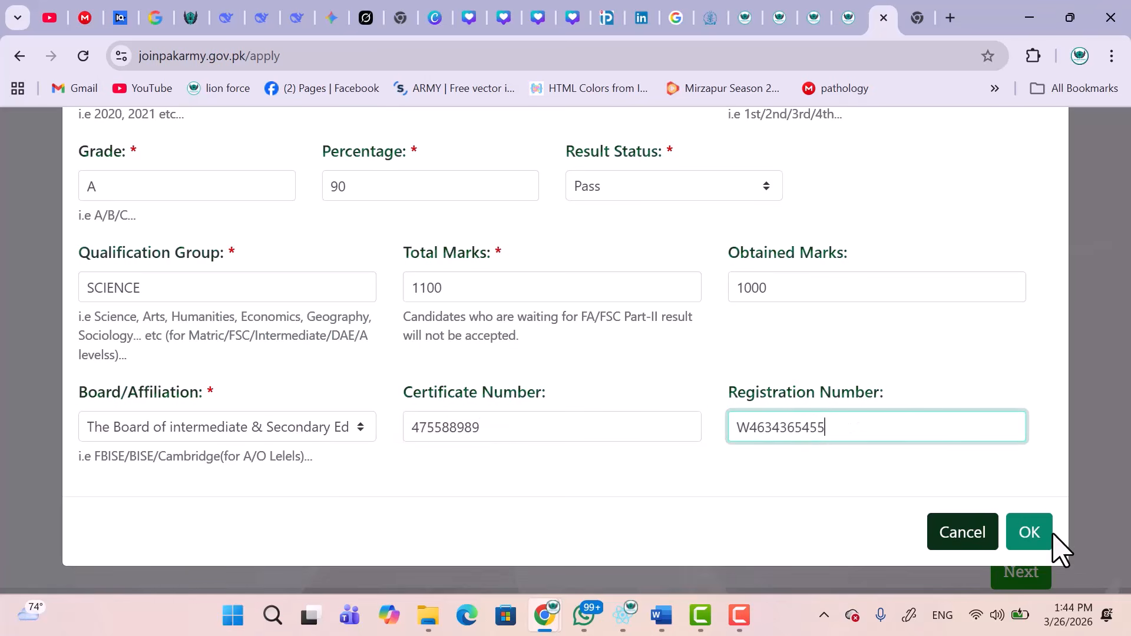
pyautogui.click(1027, 540)
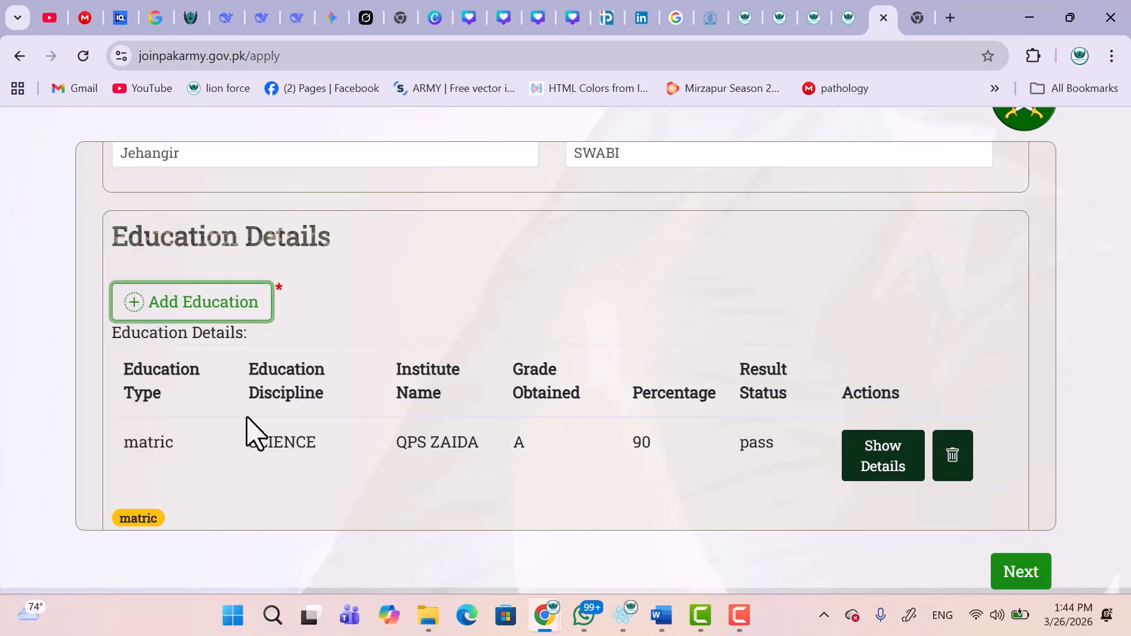
# Add another education record with qualification type FSc and college type No.
pyautogui.click(188, 312)
pyautogui.click(240, 271)
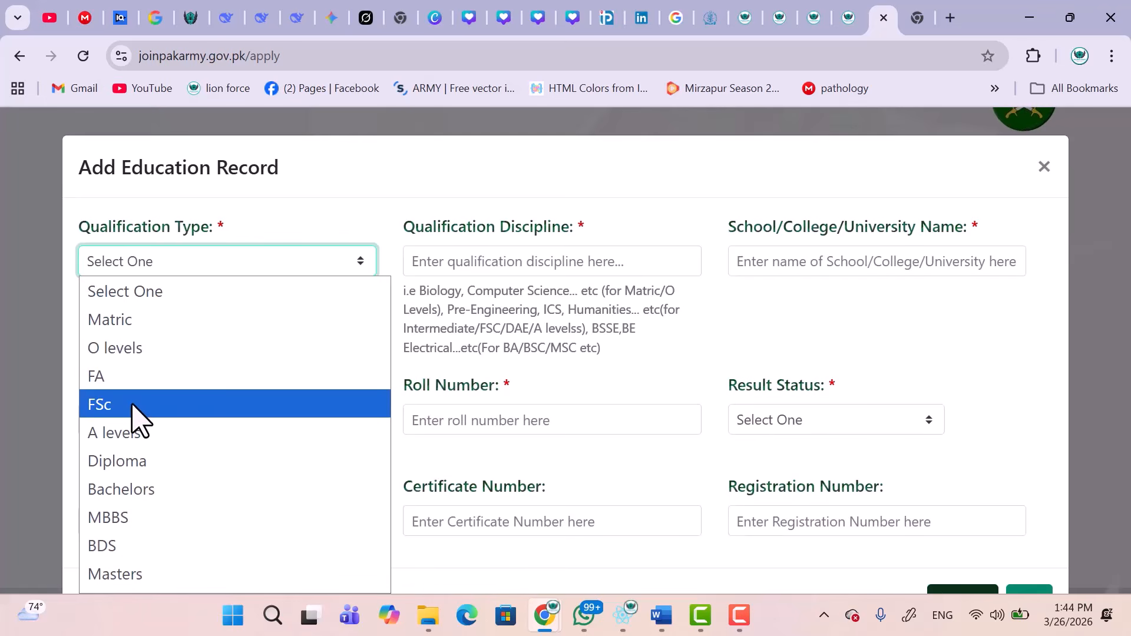
pyautogui.click(118, 375)
pyautogui.click(489, 262)
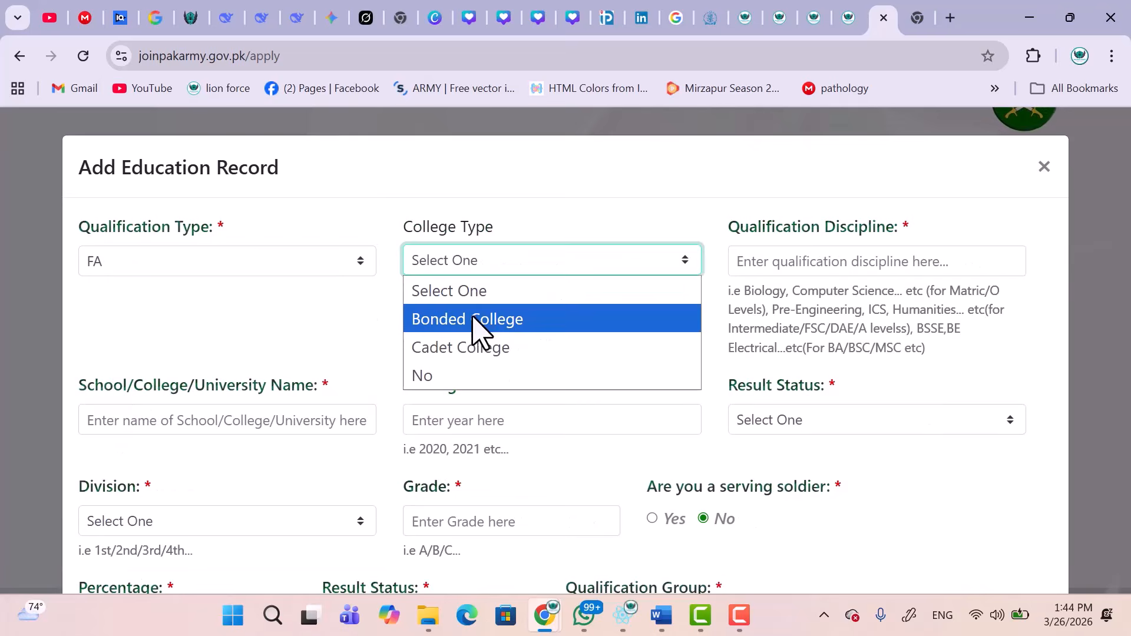
pyautogui.click(452, 321)
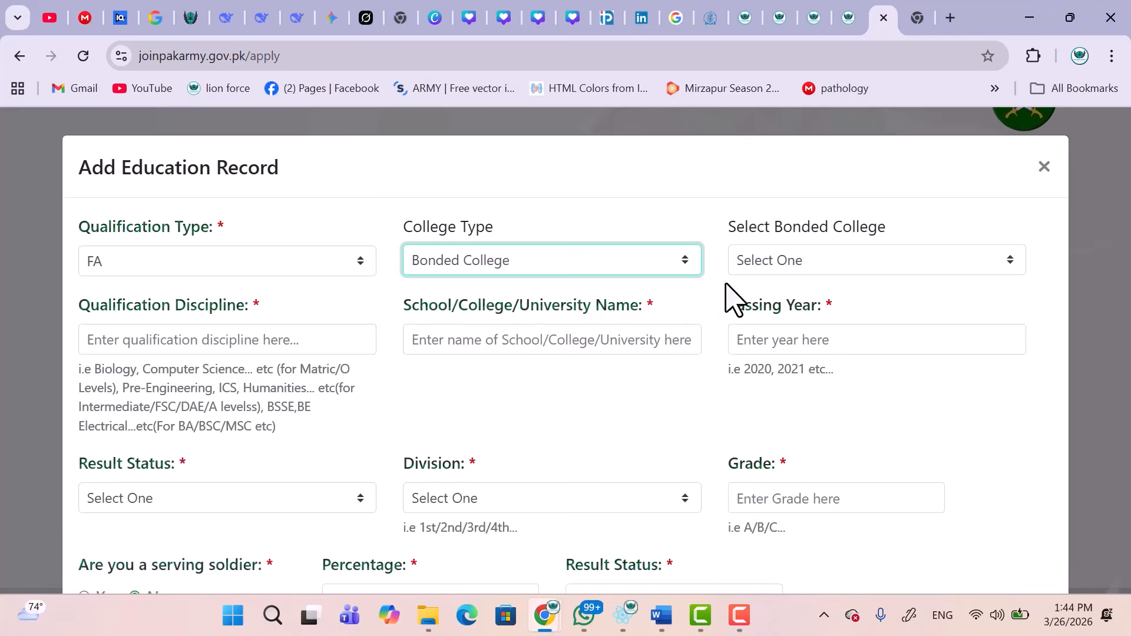
pyautogui.click(766, 265)
pyautogui.click(512, 264)
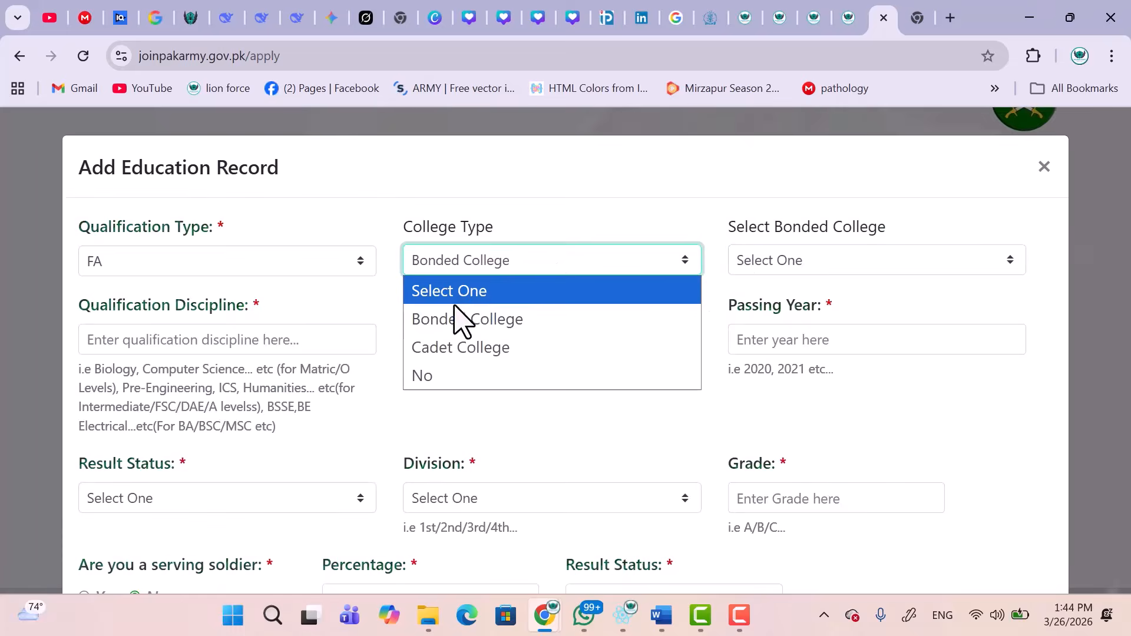
pyautogui.click(420, 377)
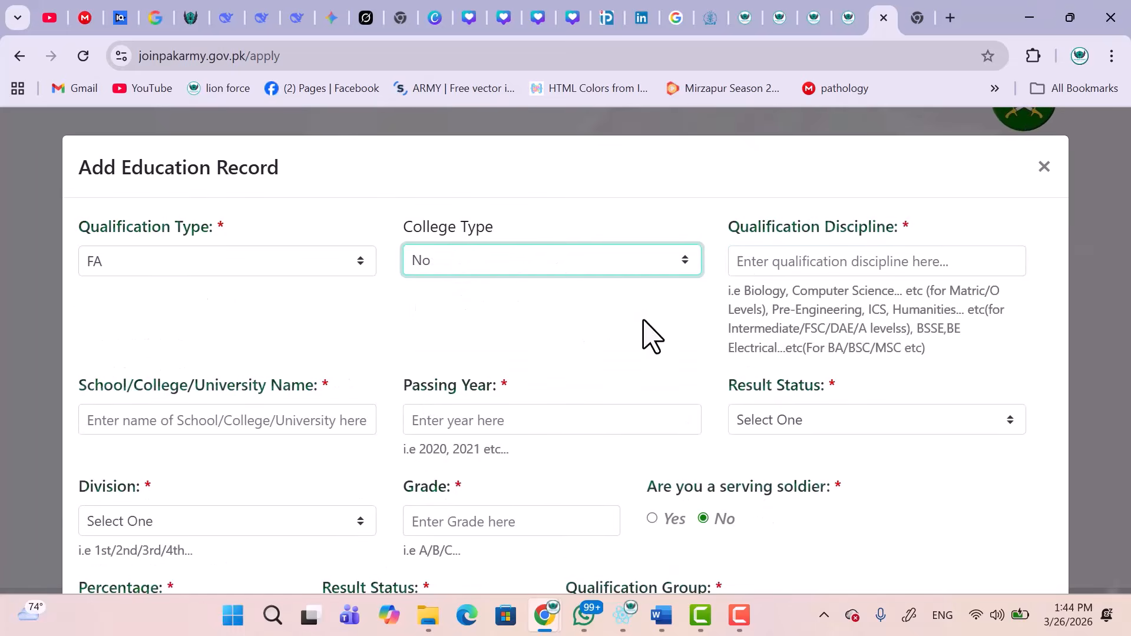
pyautogui.click(773, 260)
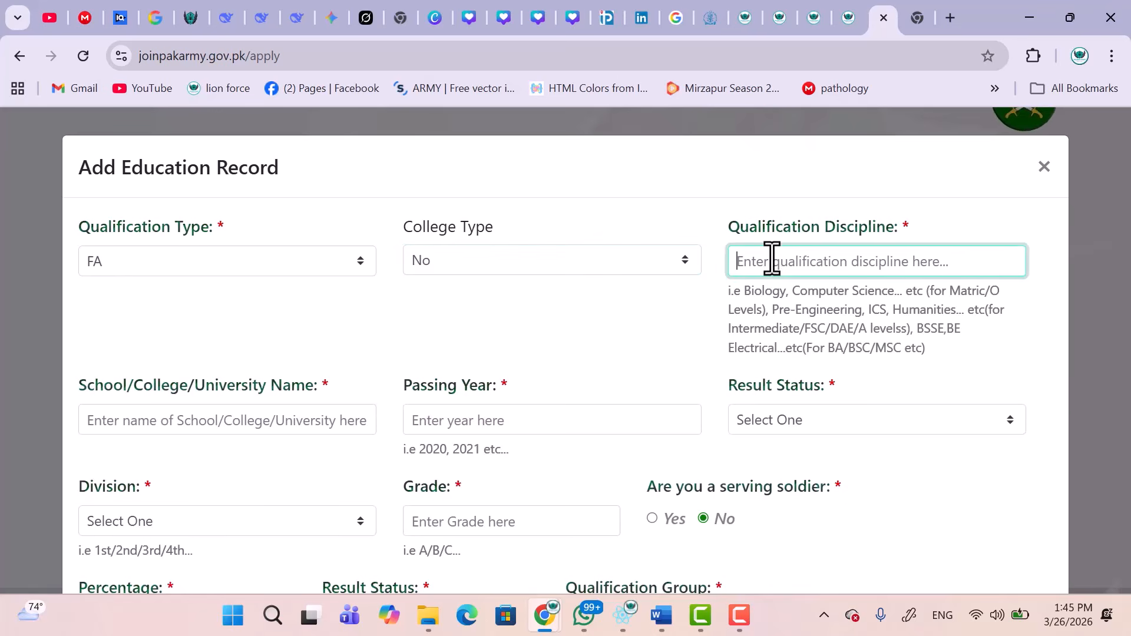
pyautogui.click(298, 263)
pyautogui.click(189, 405)
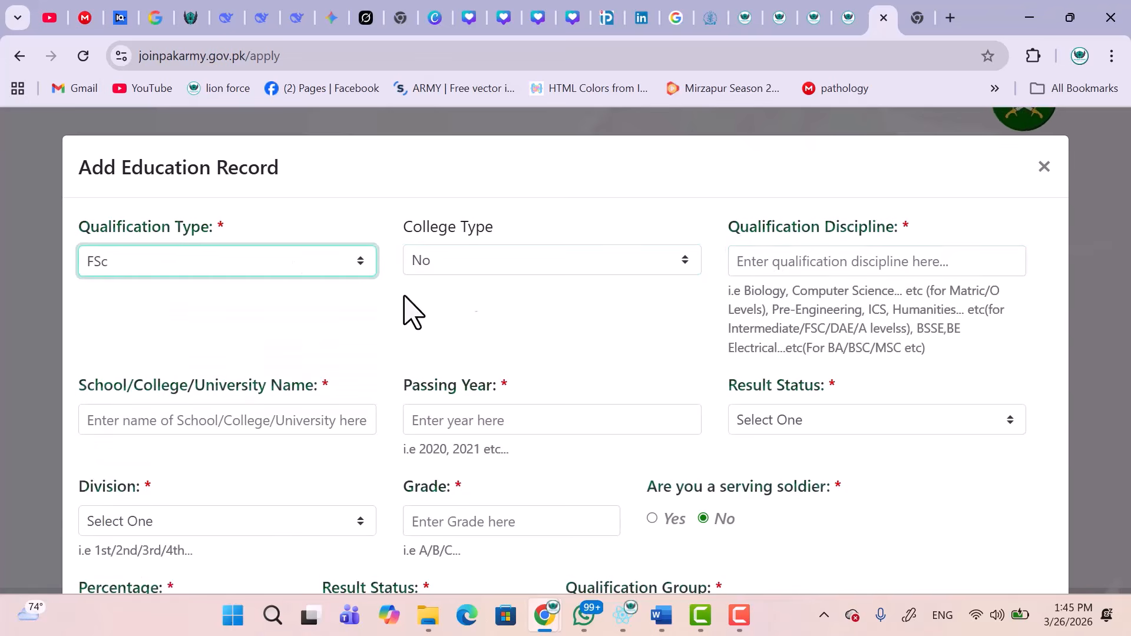
# Enter discipline PRE MEDICAL, school QPS ZDR and passing year 2024.
pyautogui.click(786, 261)
pyautogui.write('sc')
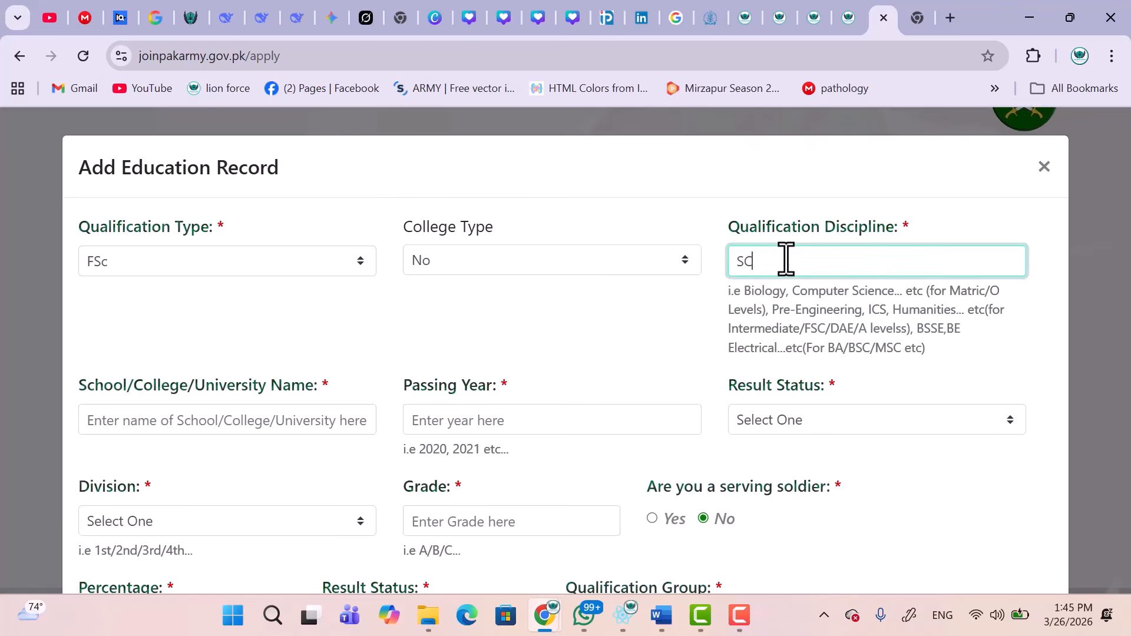
pyautogui.press('BackSpace')
pyautogui.press('BackSpace')
pyautogui.press('BackSpace')
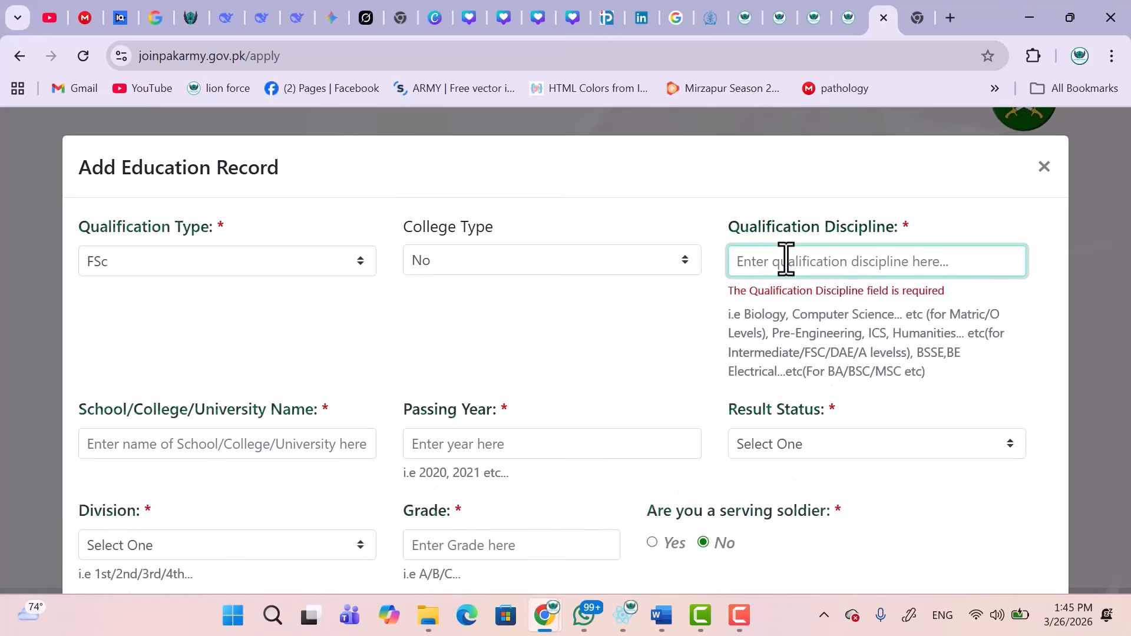
pyautogui.write('PRE-MEDICAL')
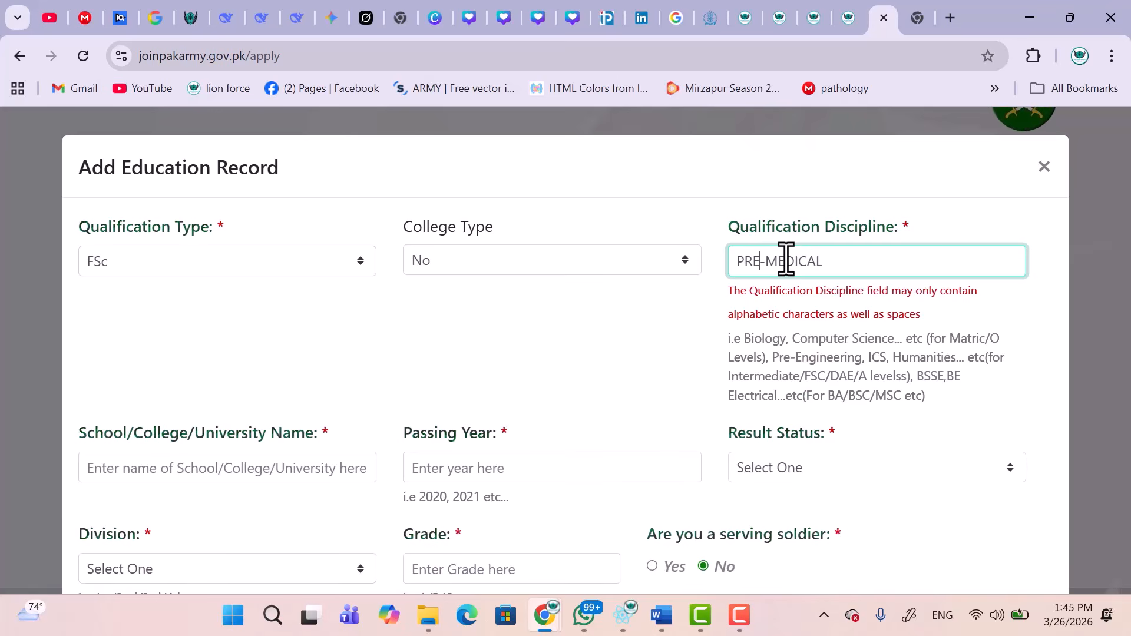
pyautogui.press('BackSpace')
pyautogui.click(315, 420)
pyautogui.write('QPS ZDR')
pyautogui.click(528, 420)
pyautogui.write('2024')
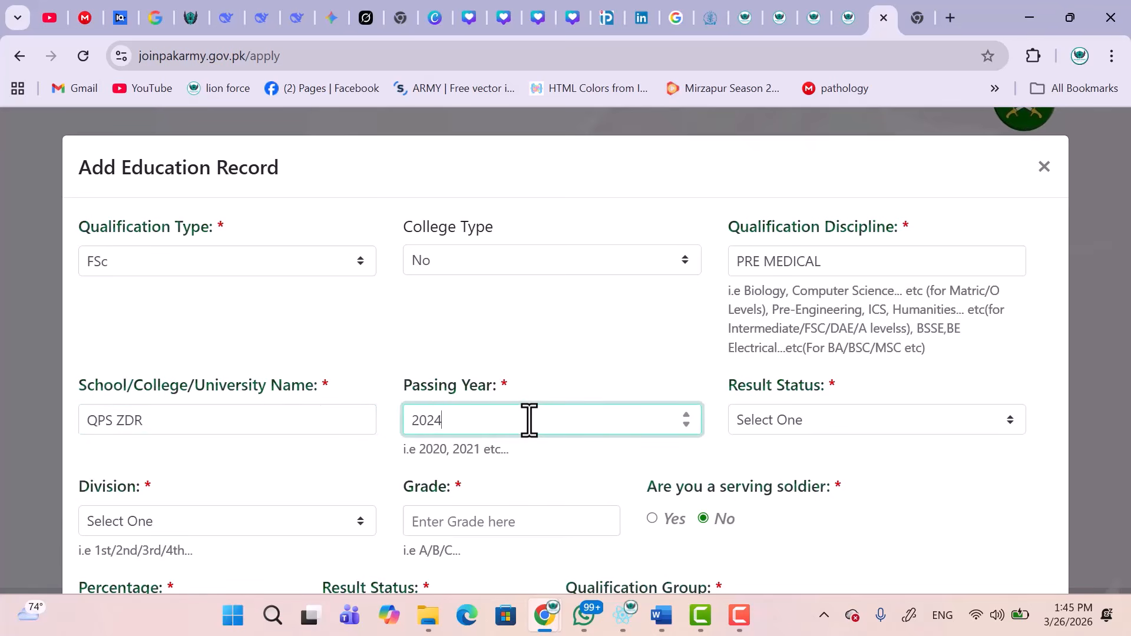
pyautogui.click(763, 423)
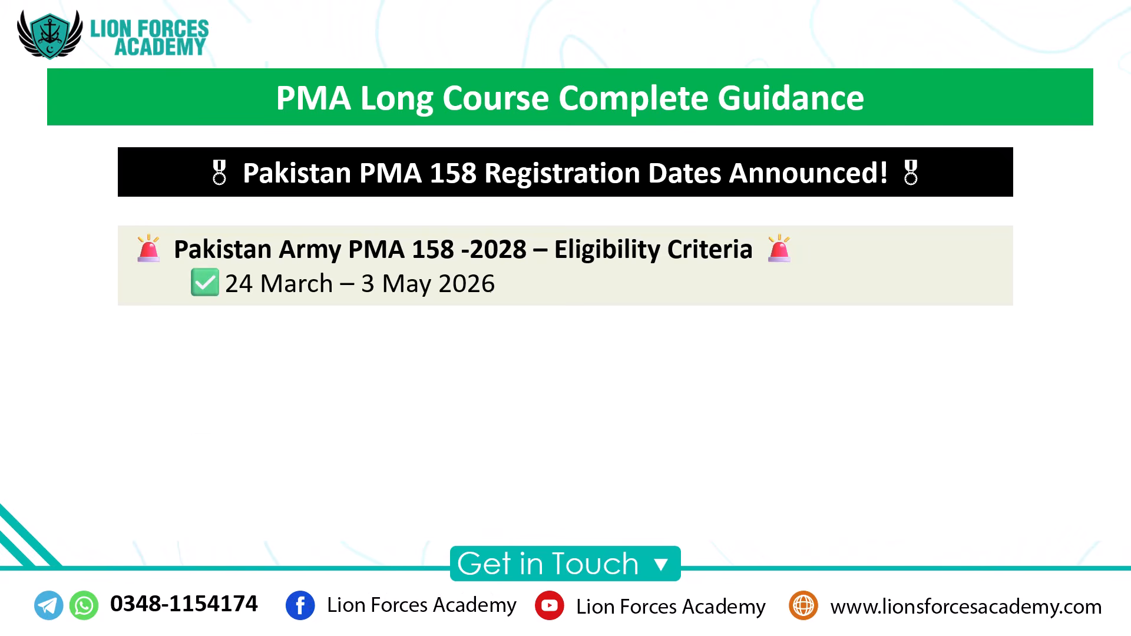
# Circle 24 March in red and draw a curved arrow toward 3 May.
pyautogui.moveTo(275, 276)
pyautogui.mouseDown()
pyautogui.moveTo(254, 333)
pyautogui.moveTo(376, 307)
pyautogui.mouseUp()
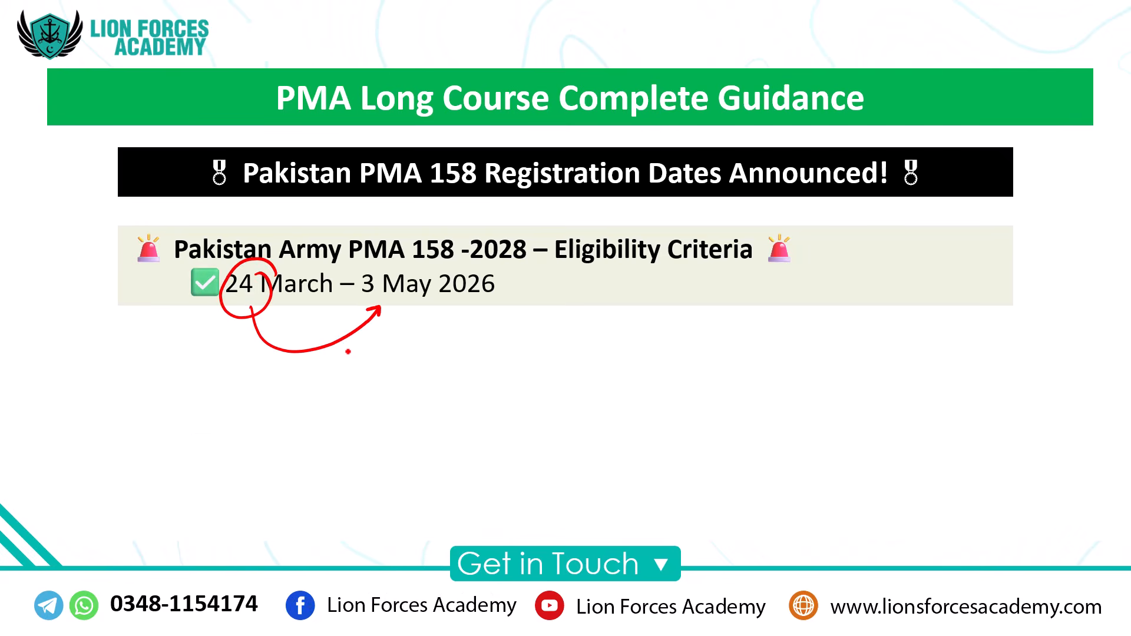
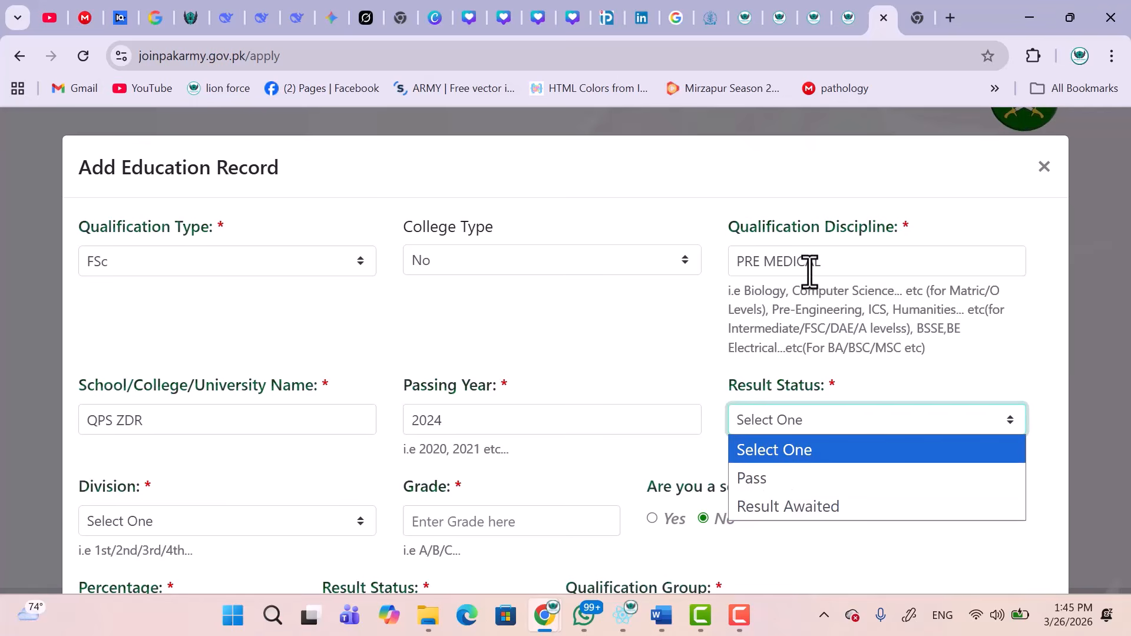
# Set the FSc record's result status to Result Awaited, division 1st and grade A.
pyautogui.click(831, 510)
pyautogui.scroll(-3, 829, 505)
pyautogui.scroll(2, 831, 509)
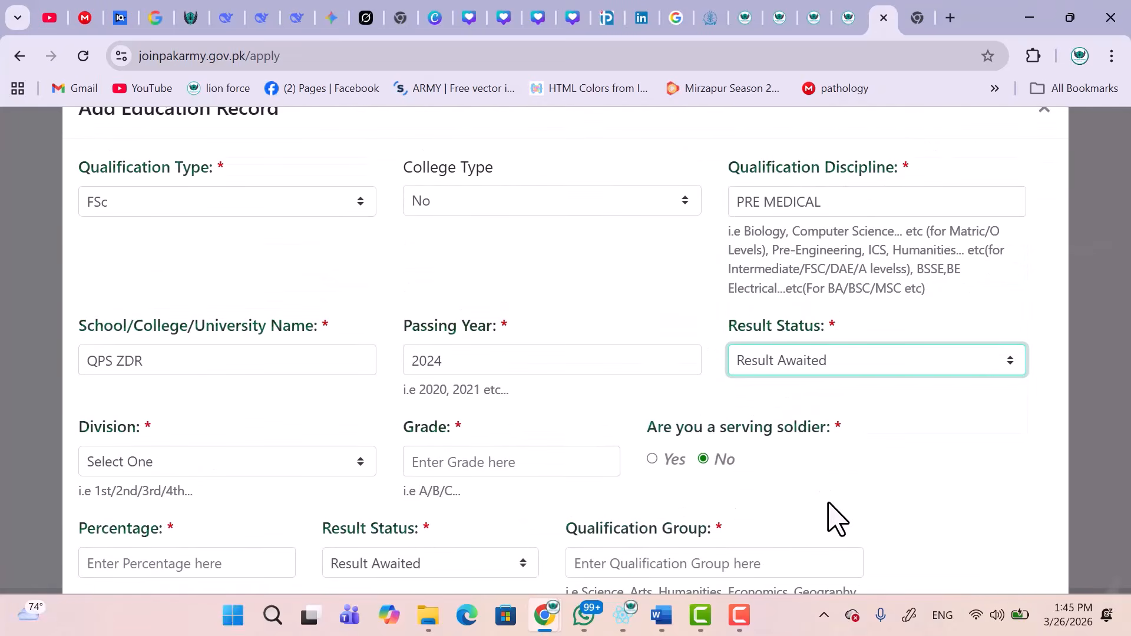
pyautogui.scroll(1, 836, 518)
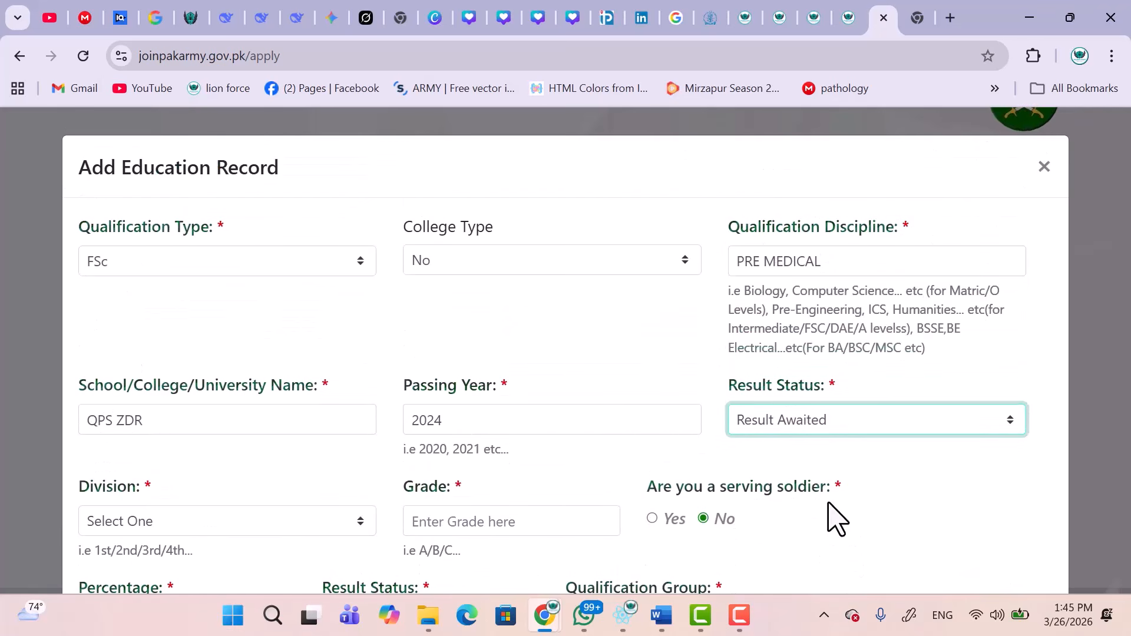
pyautogui.click(821, 443)
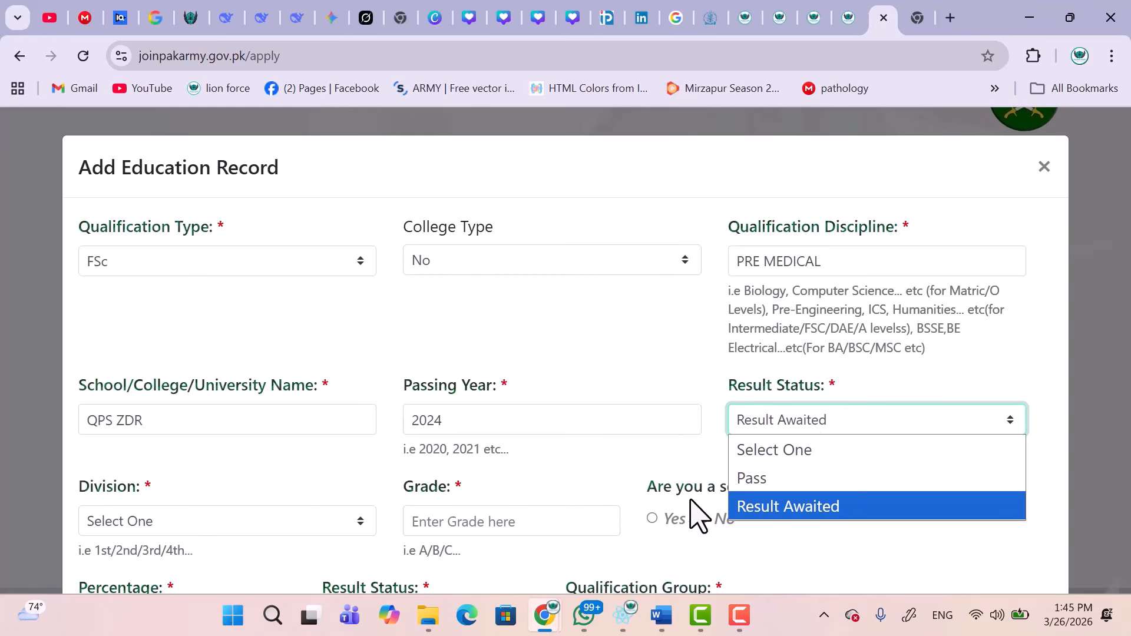
pyautogui.click(763, 507)
pyautogui.scroll(-1, 749, 477)
pyautogui.scroll(-2, 752, 490)
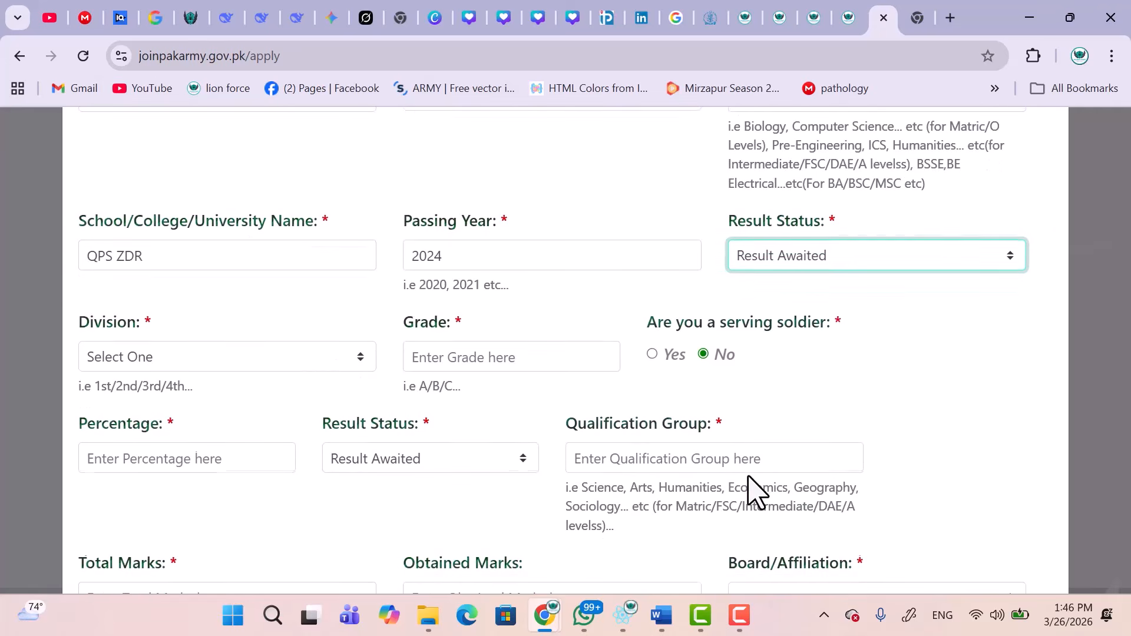
pyautogui.click(236, 356)
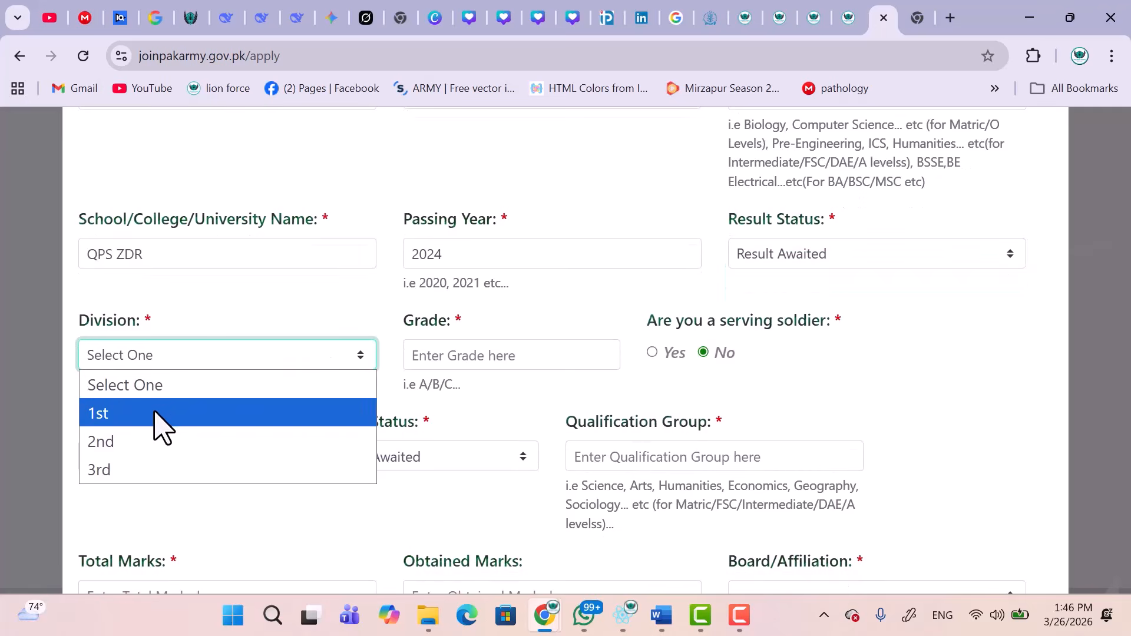
pyautogui.click(130, 414)
pyautogui.click(444, 359)
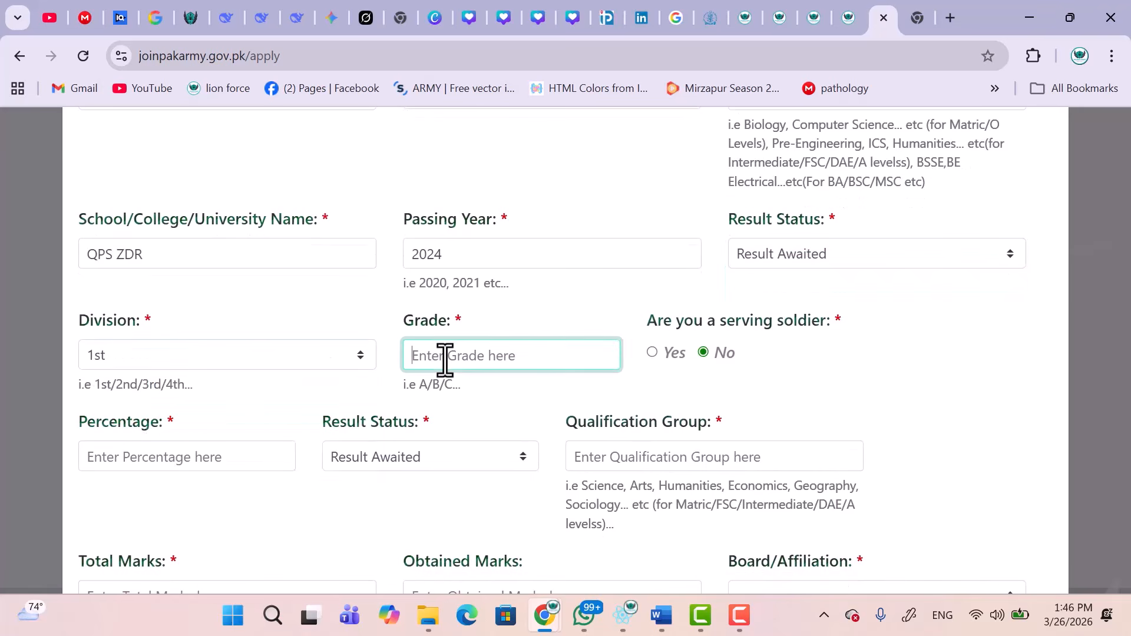
pyautogui.write('A')
# Enter percentage 89 and qualification group MEDICAL.
pyautogui.scroll(-1, 454, 454)
pyautogui.click(208, 383)
pyautogui.write('3')
pyautogui.press('BackSpace')
pyautogui.write('89')
pyautogui.click(381, 373)
pyautogui.click(381, 375)
pyautogui.click(382, 374)
pyautogui.click(612, 377)
pyautogui.write('MED')
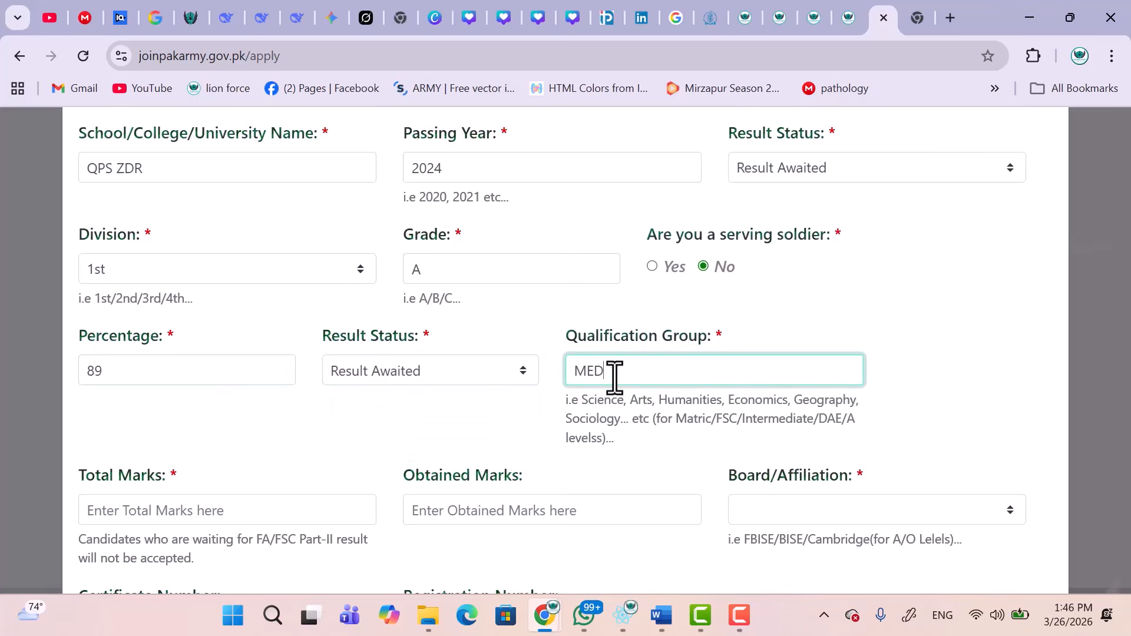
pyautogui.scroll(-2, 614, 377)
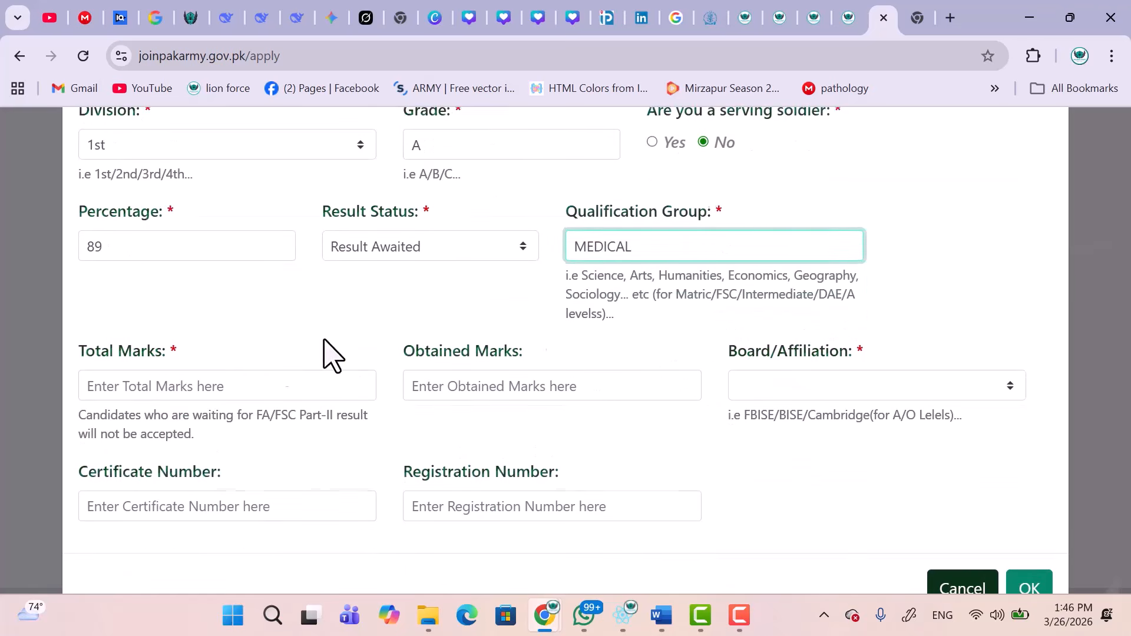
# Enter total marks 1100 and obtained marks 1000.
pyautogui.click(232, 379)
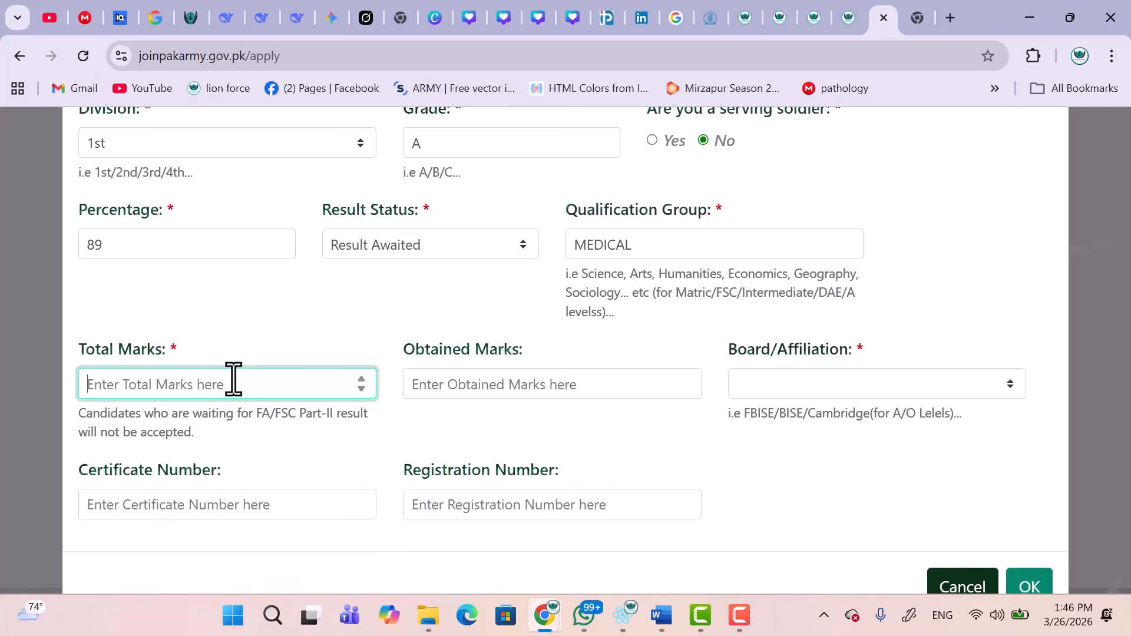
pyautogui.write('1100')
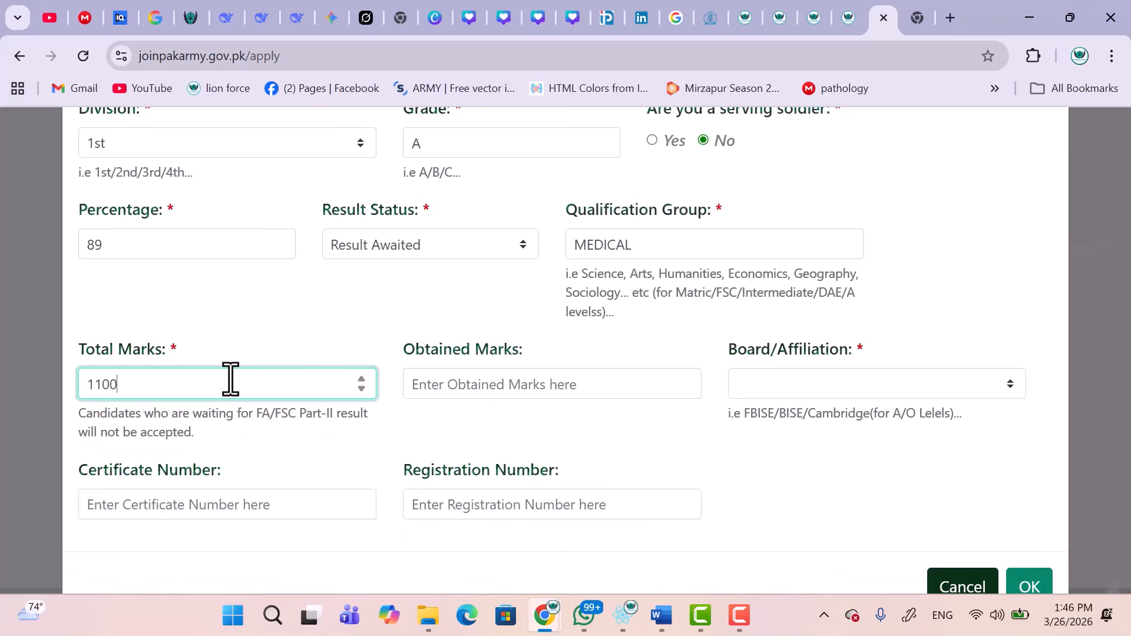
pyautogui.click(481, 388)
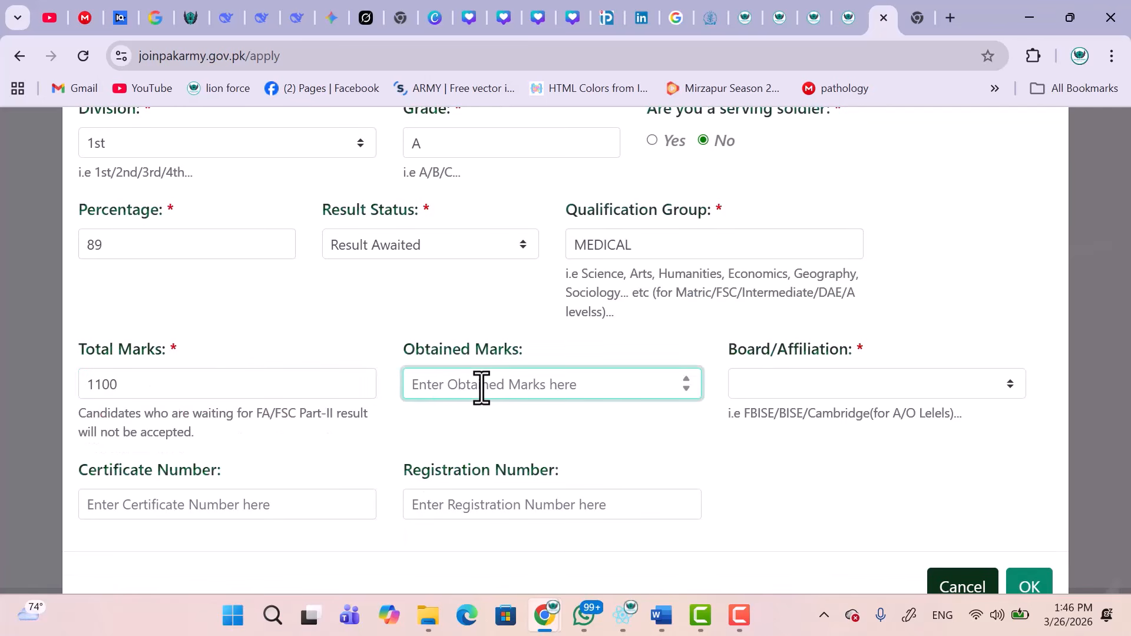
pyautogui.write('65')
pyautogui.press('BackSpace')
pyautogui.press('BackSpace')
pyautogui.press('BackSpace')
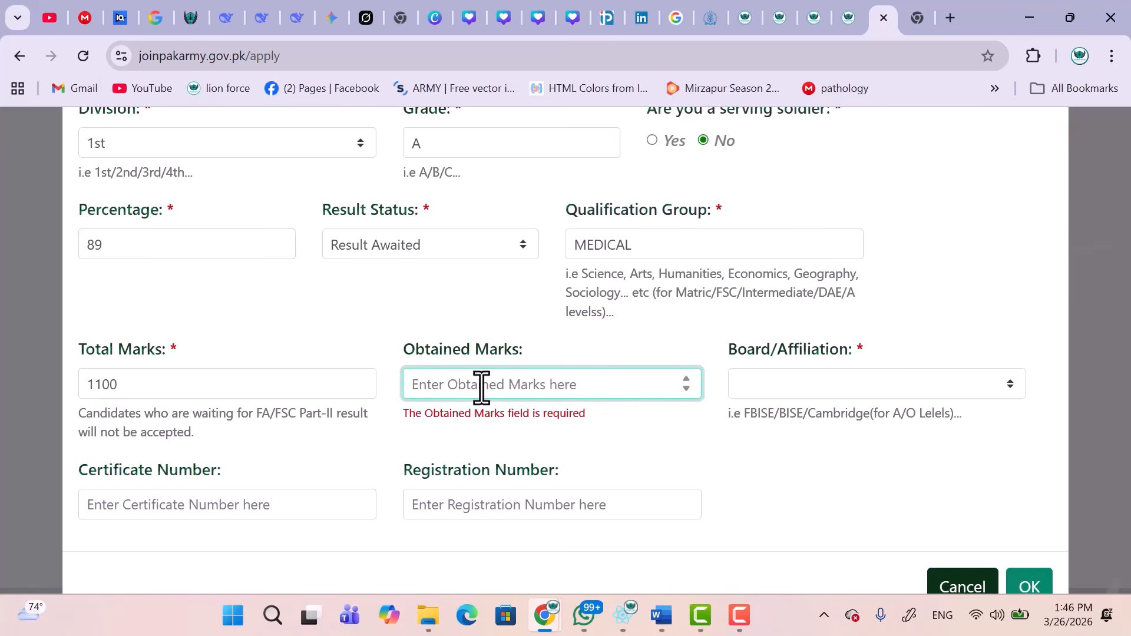
pyautogui.write('1000')
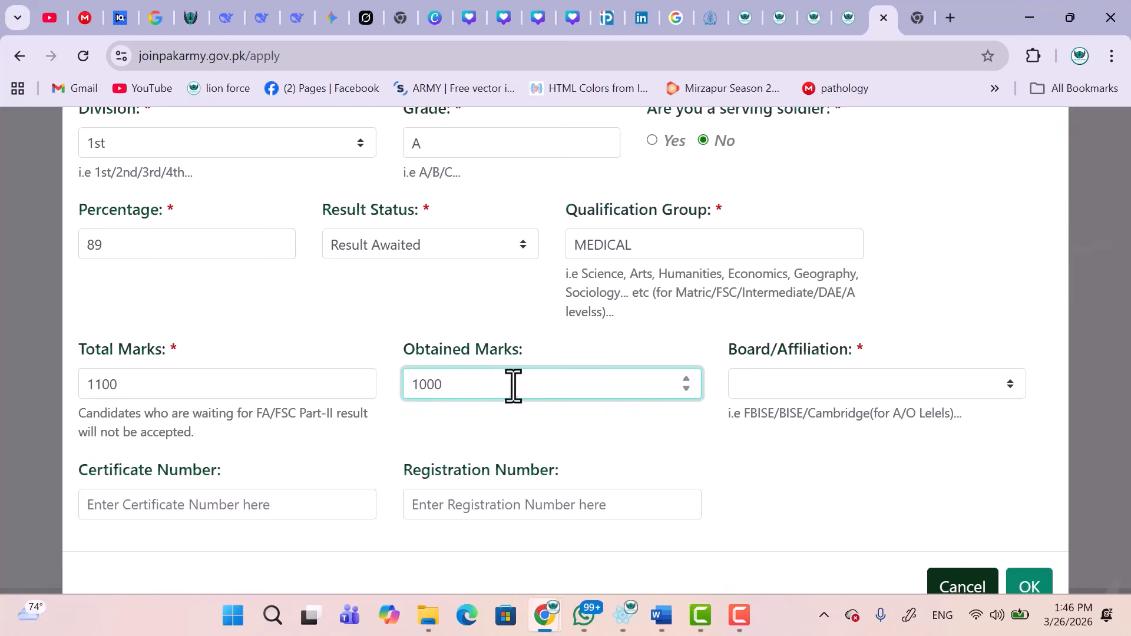
# Choose the Abbotabad board and fill in the certificate and registration numbers.
pyautogui.click(795, 385)
pyautogui.click(795, 386)
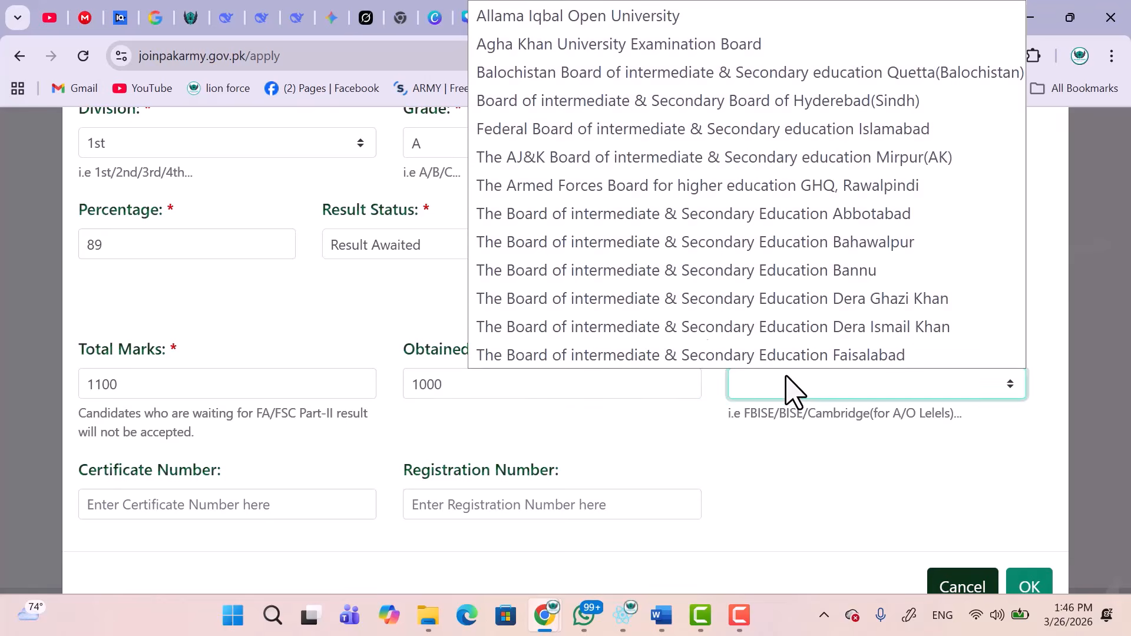
pyautogui.click(588, 215)
pyautogui.scroll(-1, 490, 427)
pyautogui.click(167, 449)
pyautogui.click(462, 457)
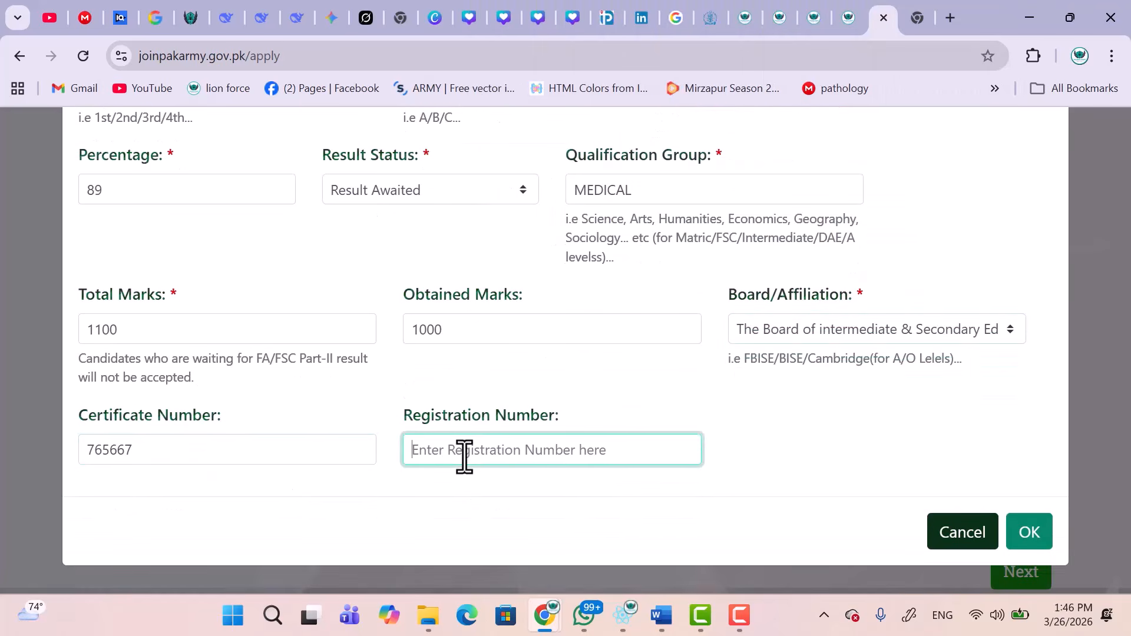
# Keep college type No and save the intermediate PRE MEDICAL record.
pyautogui.scroll(8, 464, 457)
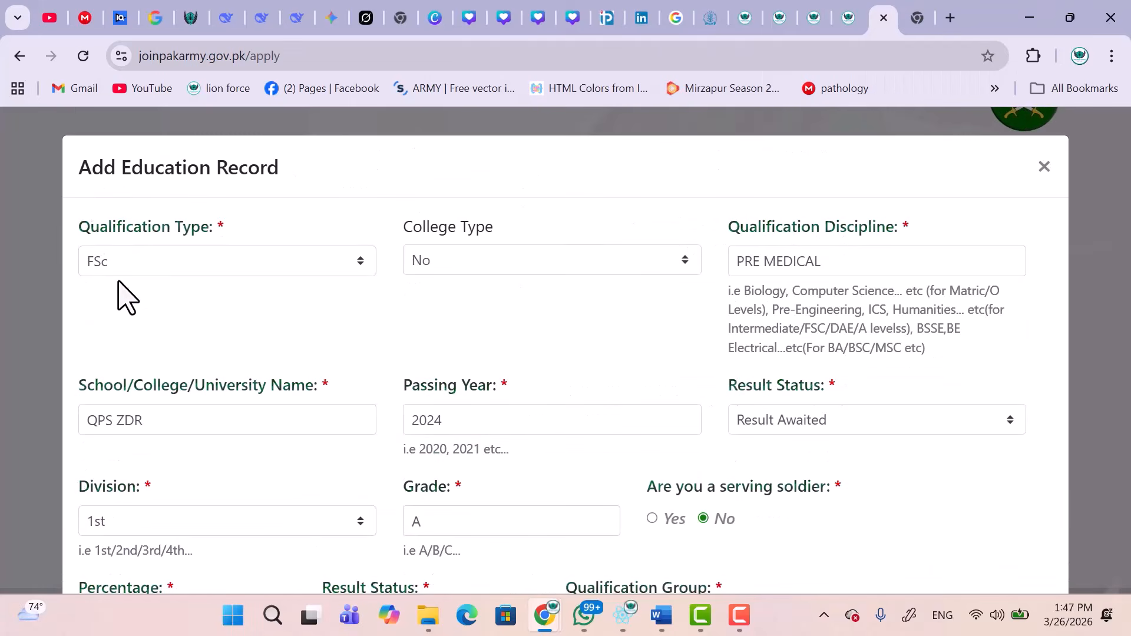
pyautogui.click(497, 268)
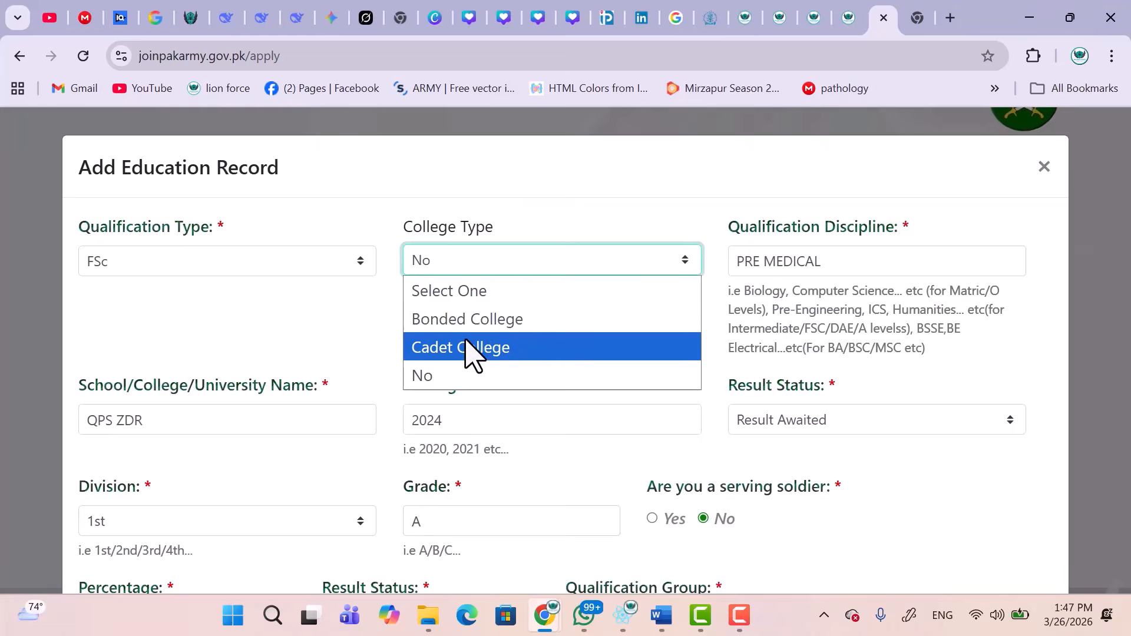
pyautogui.click(445, 377)
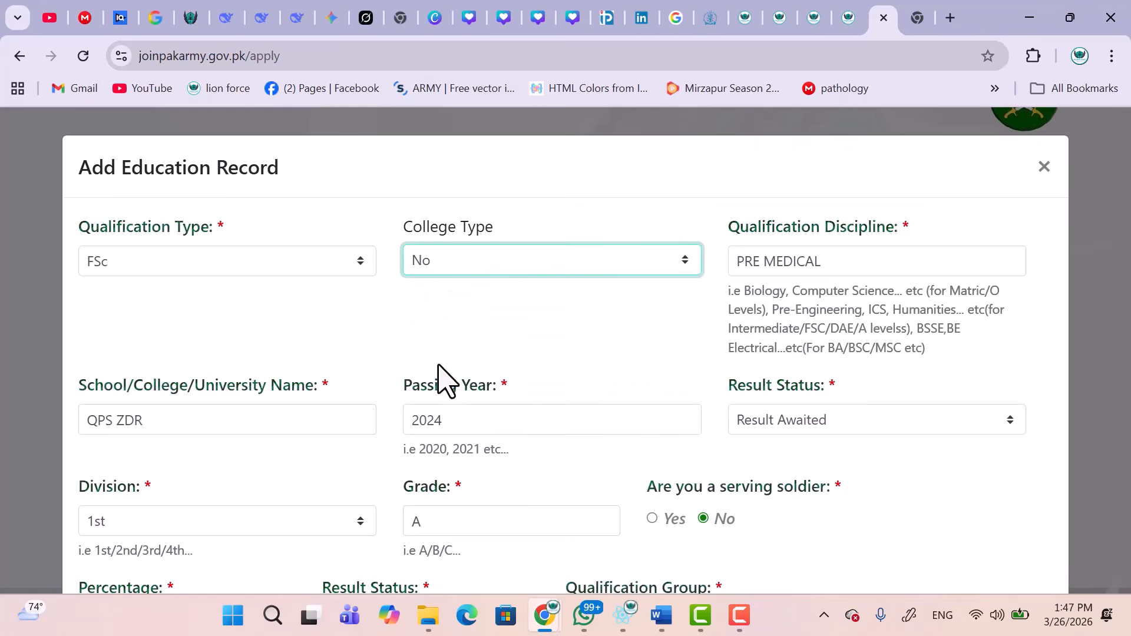
pyautogui.scroll(-2, 254, 406)
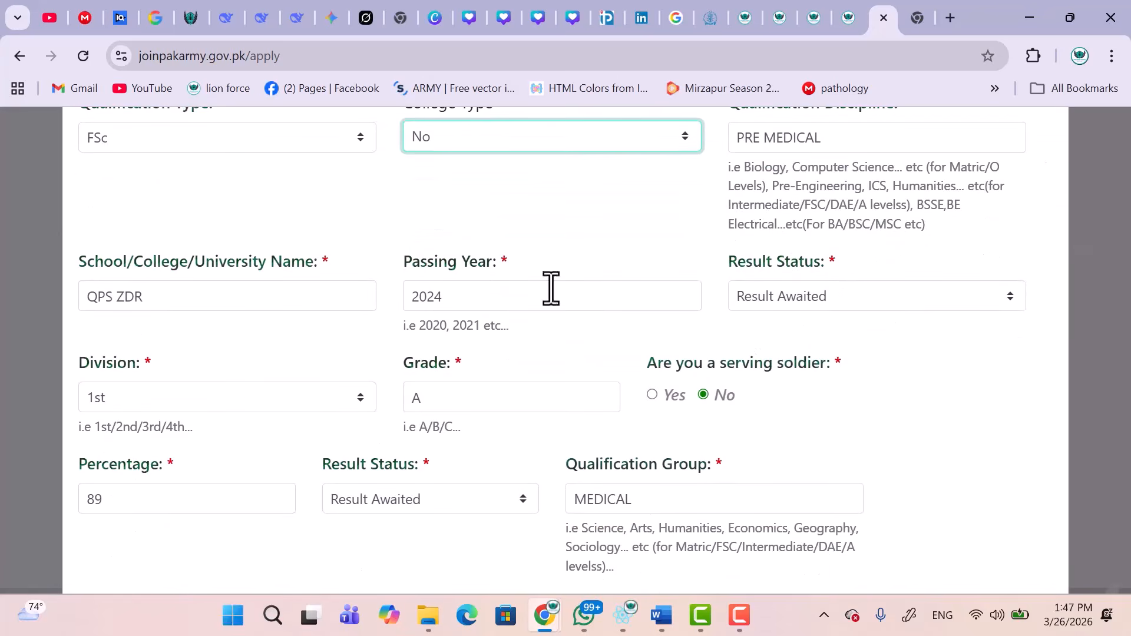
pyautogui.scroll(-5, 795, 306)
pyautogui.click(1025, 533)
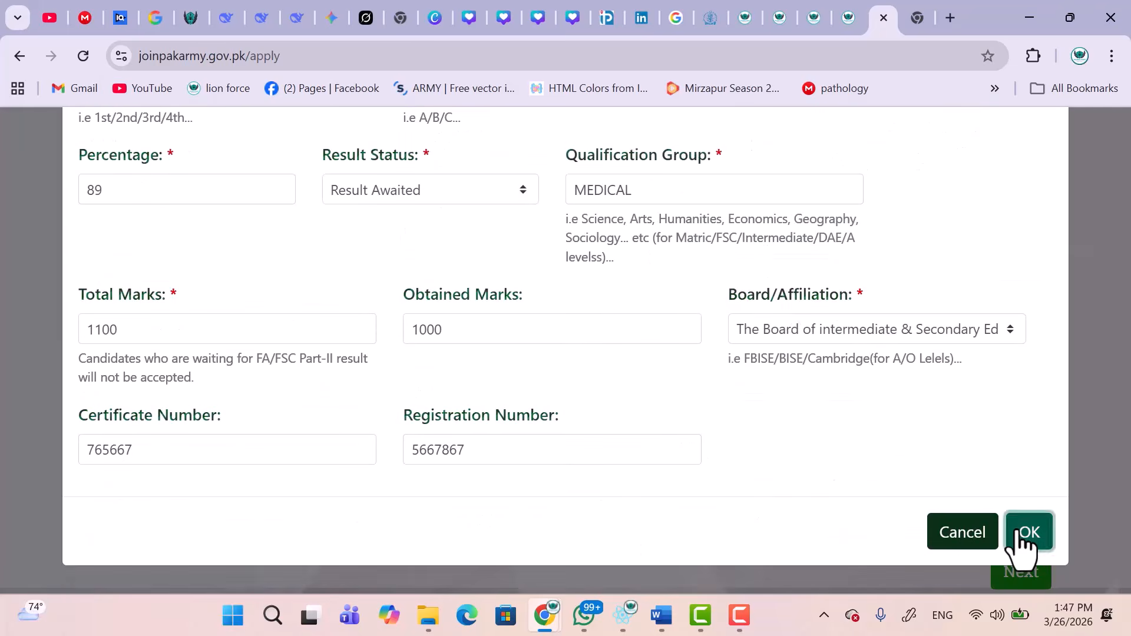
pyautogui.scroll(-3, 517, 361)
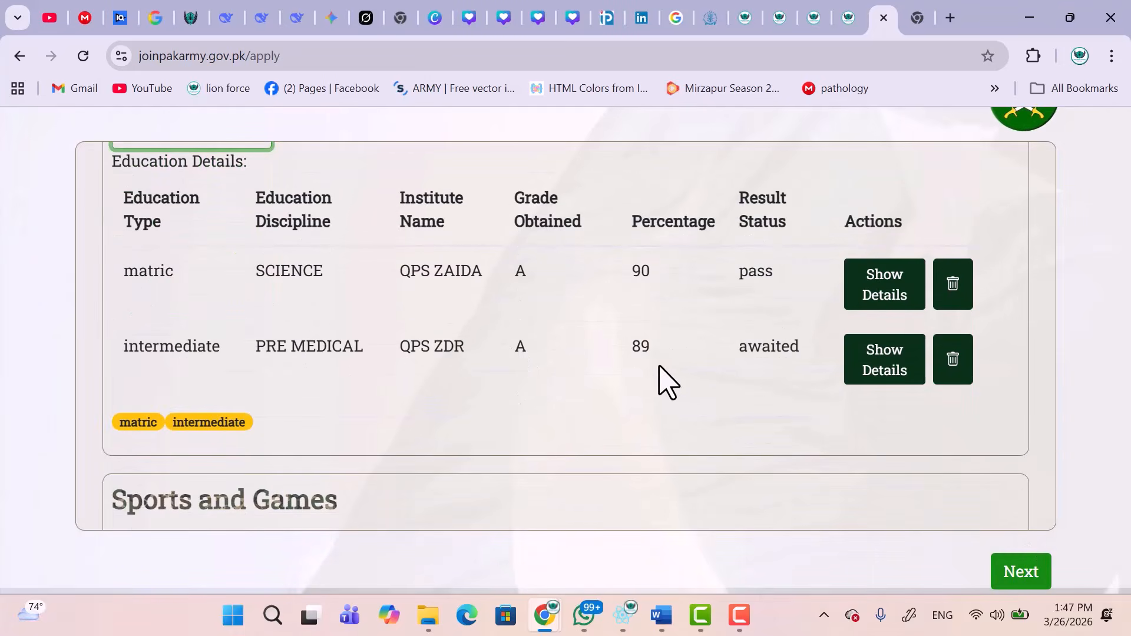
# Add and save a second intermediate education record.
pyautogui.scroll(1, 318, 361)
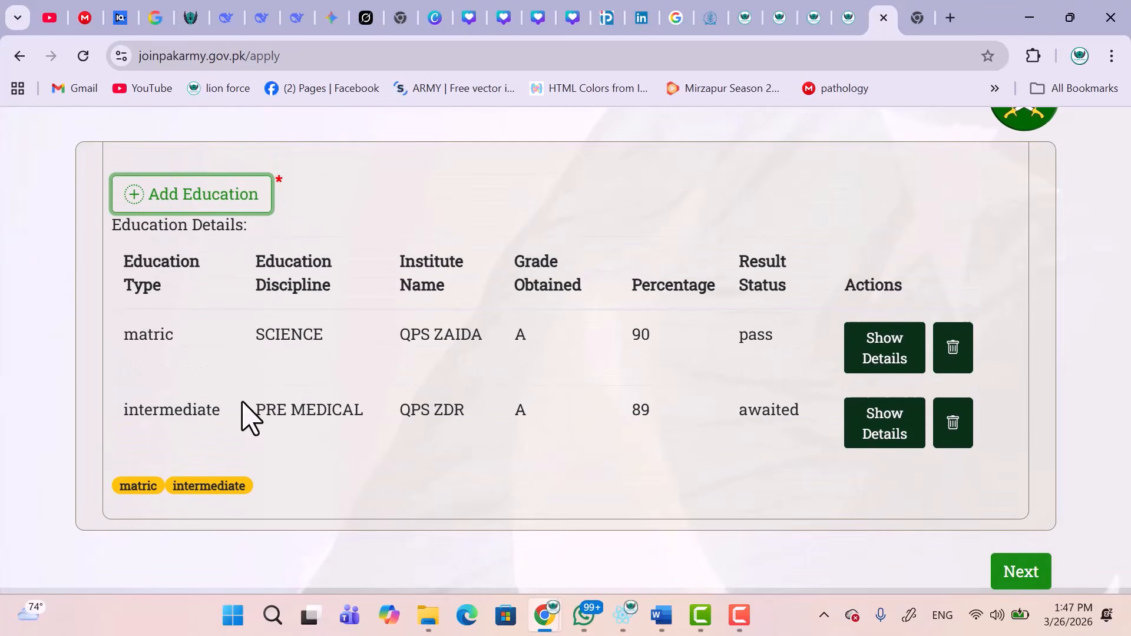
pyautogui.click(175, 203)
pyautogui.click(247, 272)
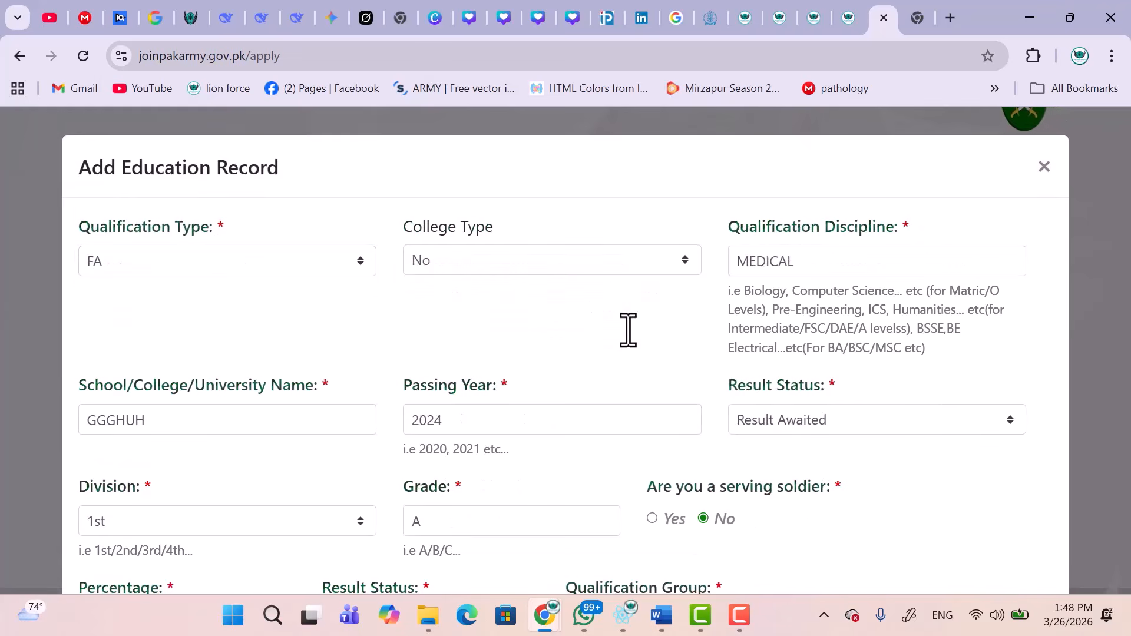
pyautogui.scroll(-7, 339, 366)
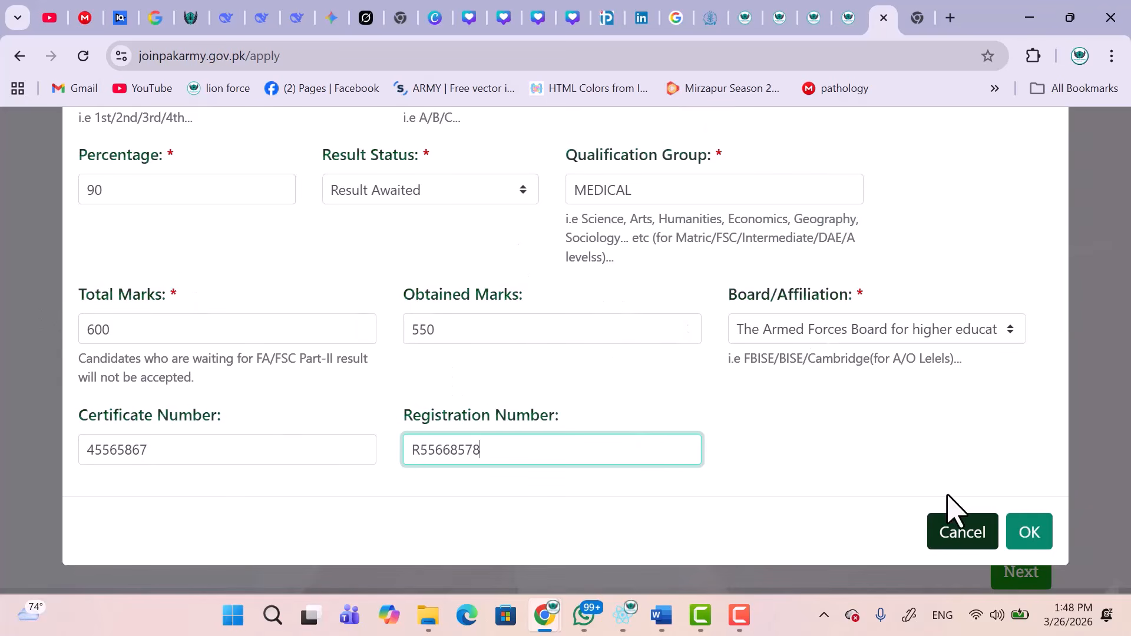
pyautogui.click(1029, 533)
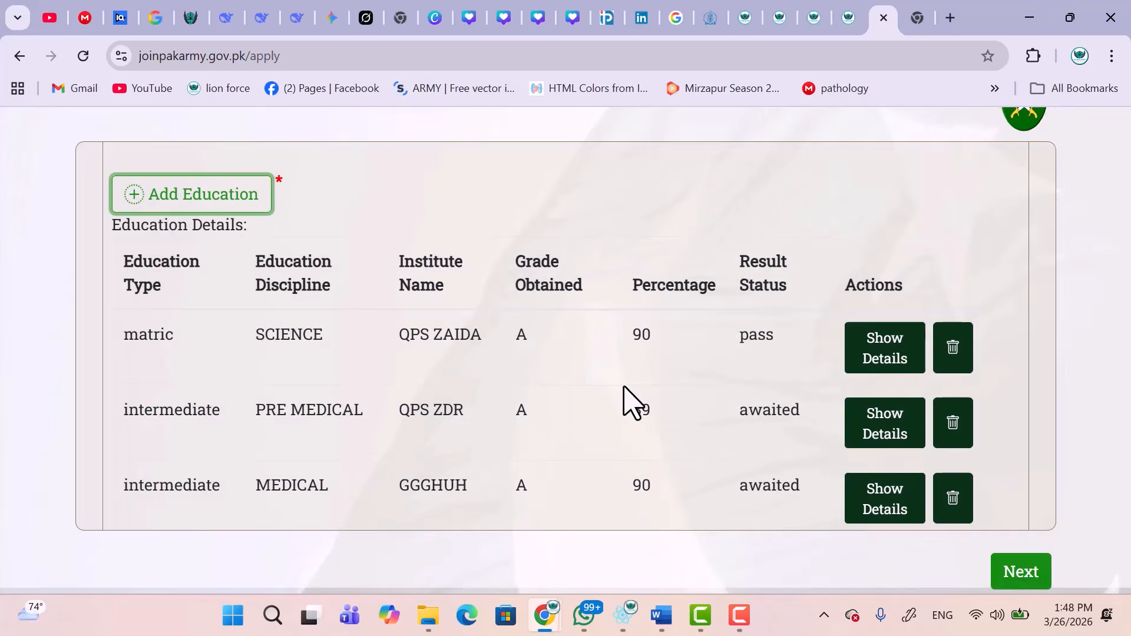
pyautogui.scroll(-2, 628, 400)
# Expand and collapse the PRE MEDICAL and MEDICAL records' details, then move to Sports and Games.
pyautogui.click(895, 318)
pyautogui.scroll(-1, 751, 409)
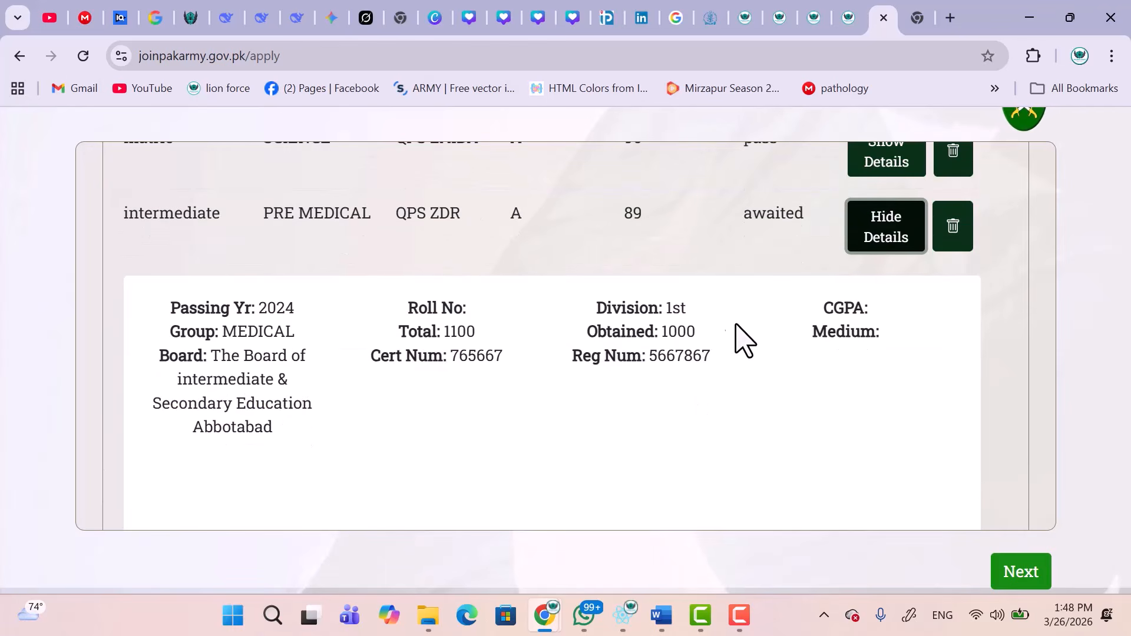
pyautogui.scroll(2, 782, 290)
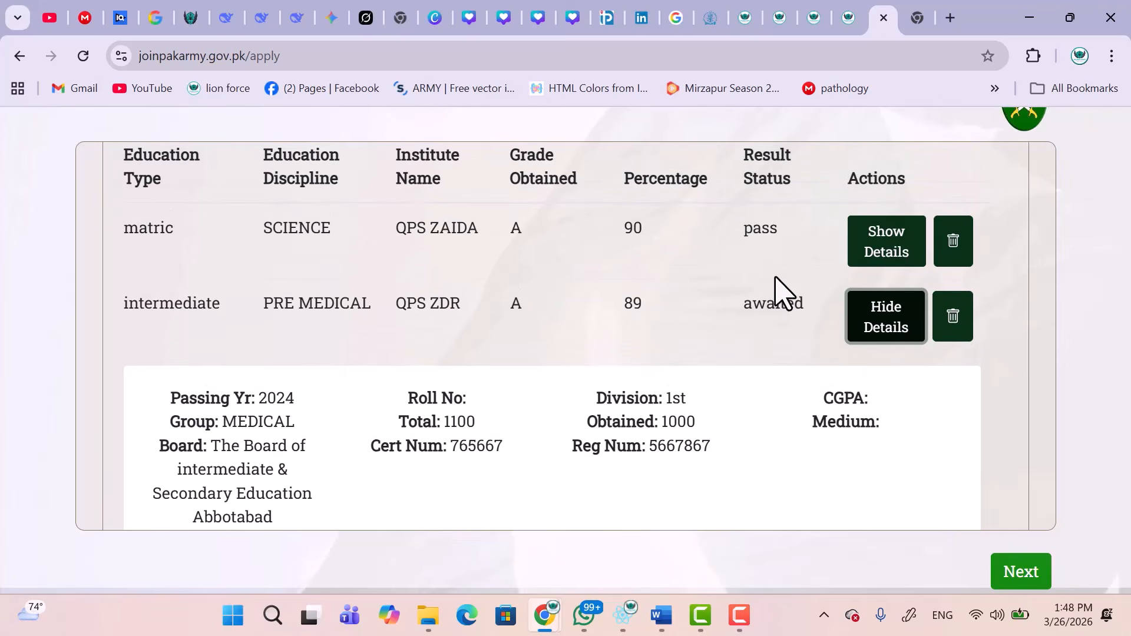
pyautogui.click(881, 318)
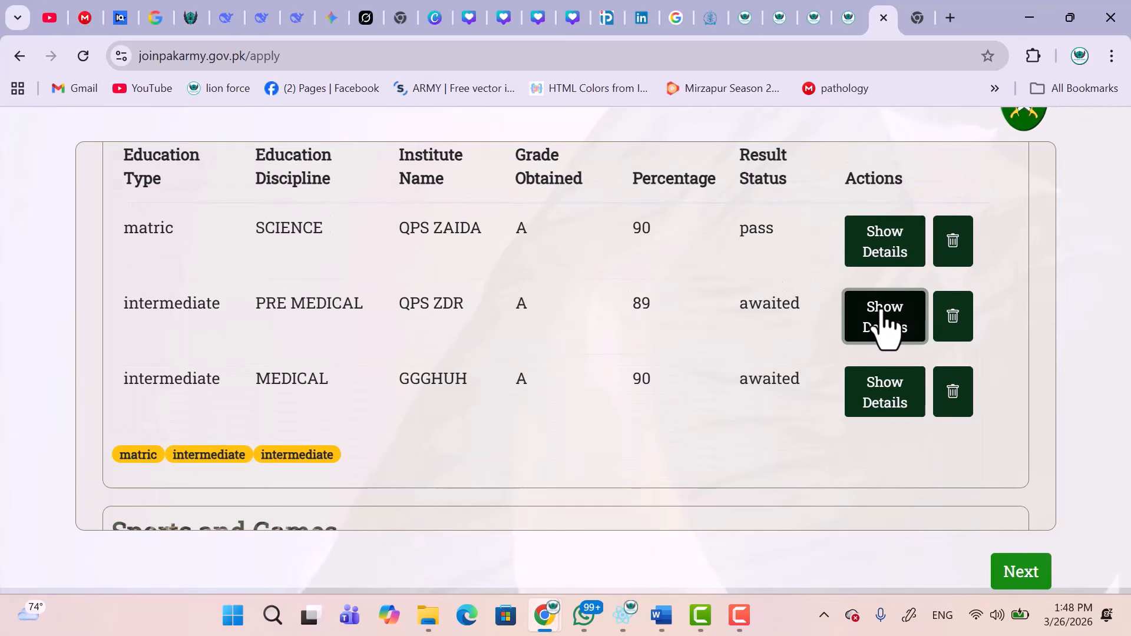
pyautogui.click(891, 407)
pyautogui.scroll(-2, 648, 407)
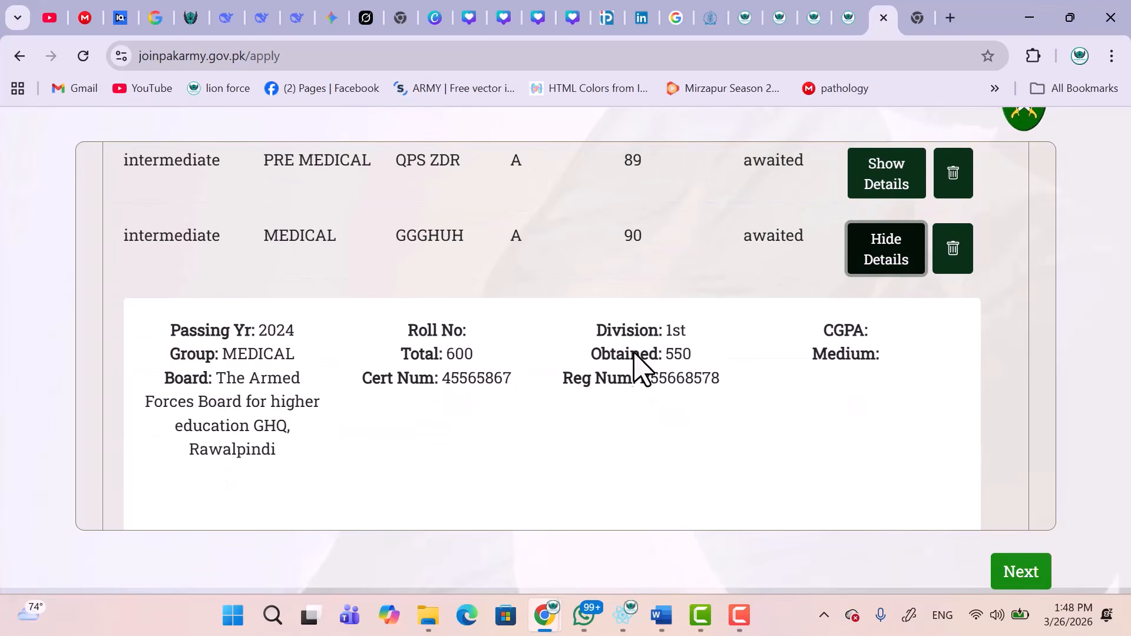
pyautogui.click(896, 237)
pyautogui.scroll(-3, 654, 359)
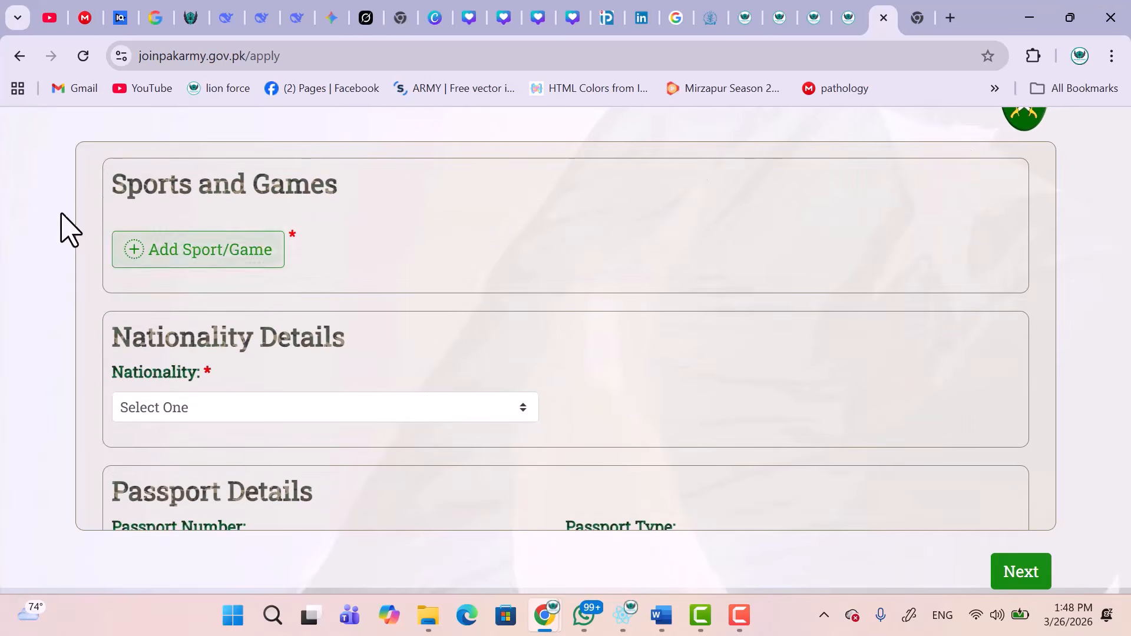
# Save a CRICKET record: SCHOOL level, MAN OF THE MATCH, 4 years, position BATSAM.
pyautogui.click(172, 247)
pyautogui.click(301, 257)
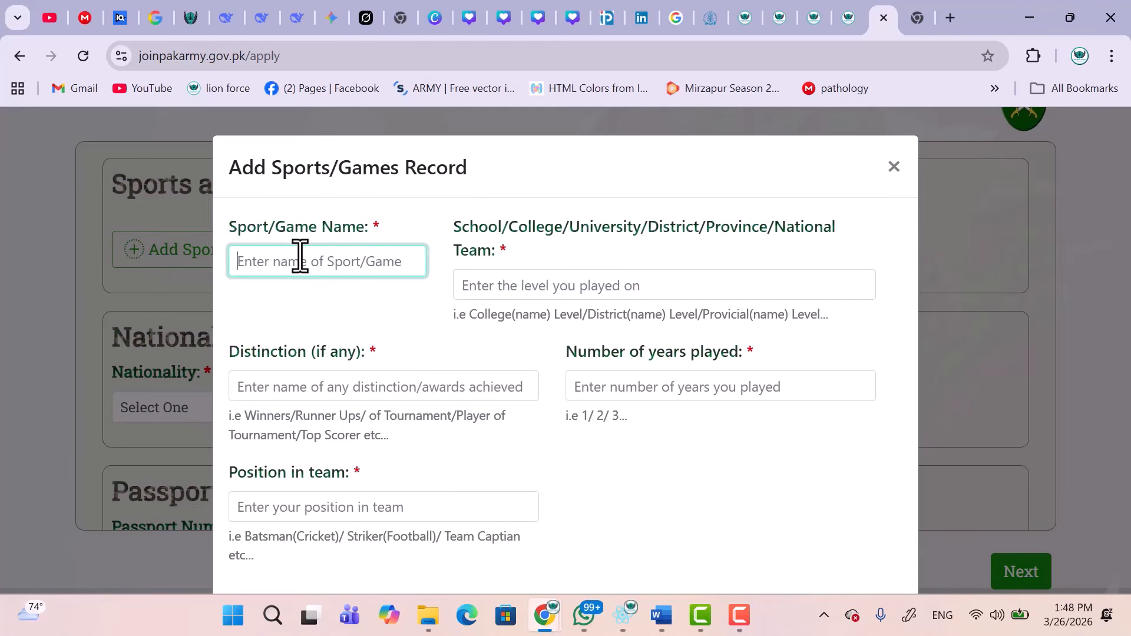
pyautogui.write('CRICKET')
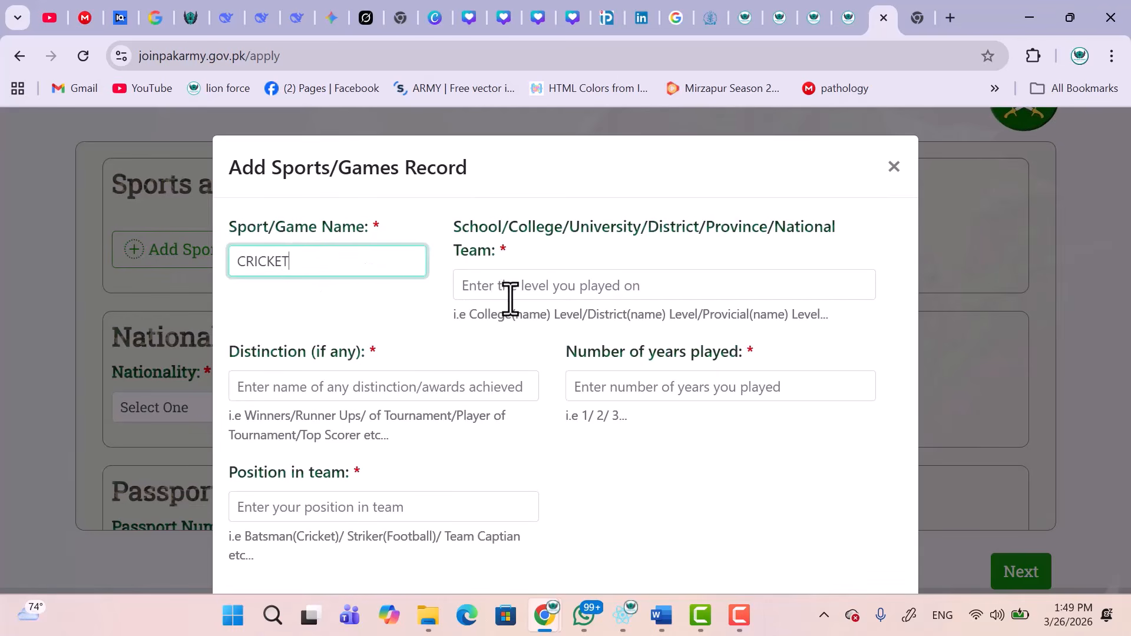
pyautogui.click(510, 298)
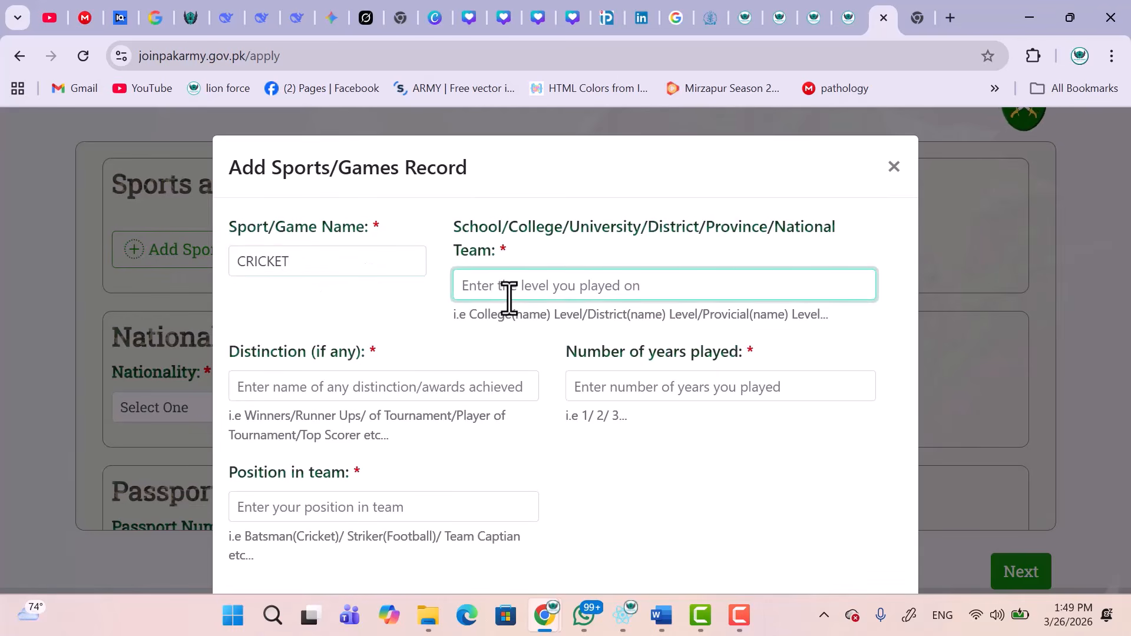
pyautogui.write('SCHOOL')
pyautogui.scroll(-2, 510, 298)
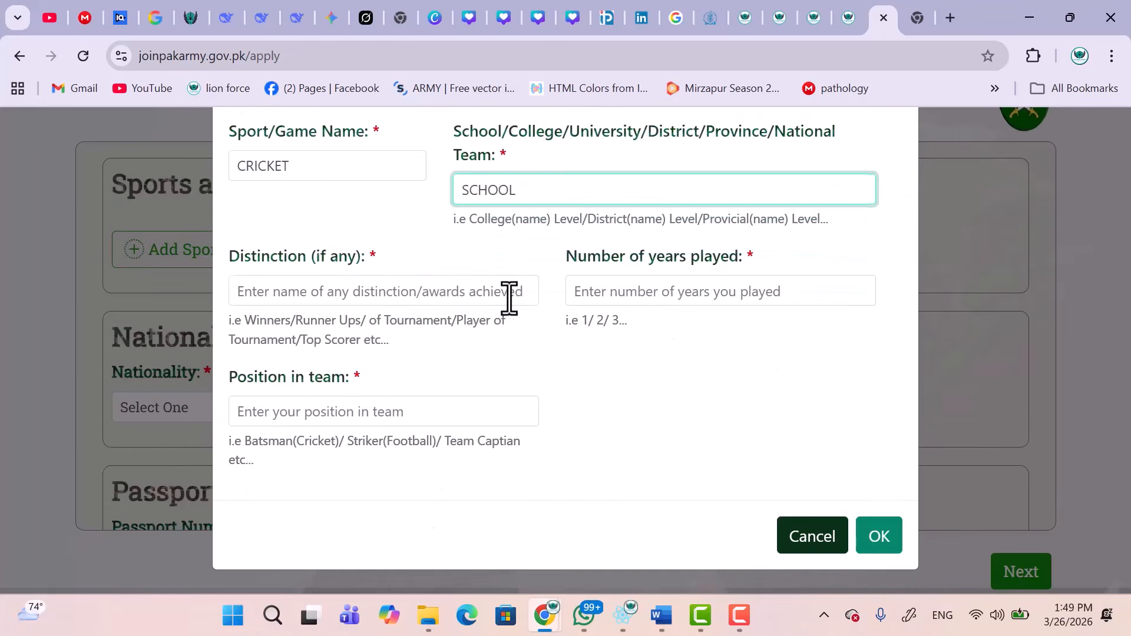
pyautogui.click(402, 292)
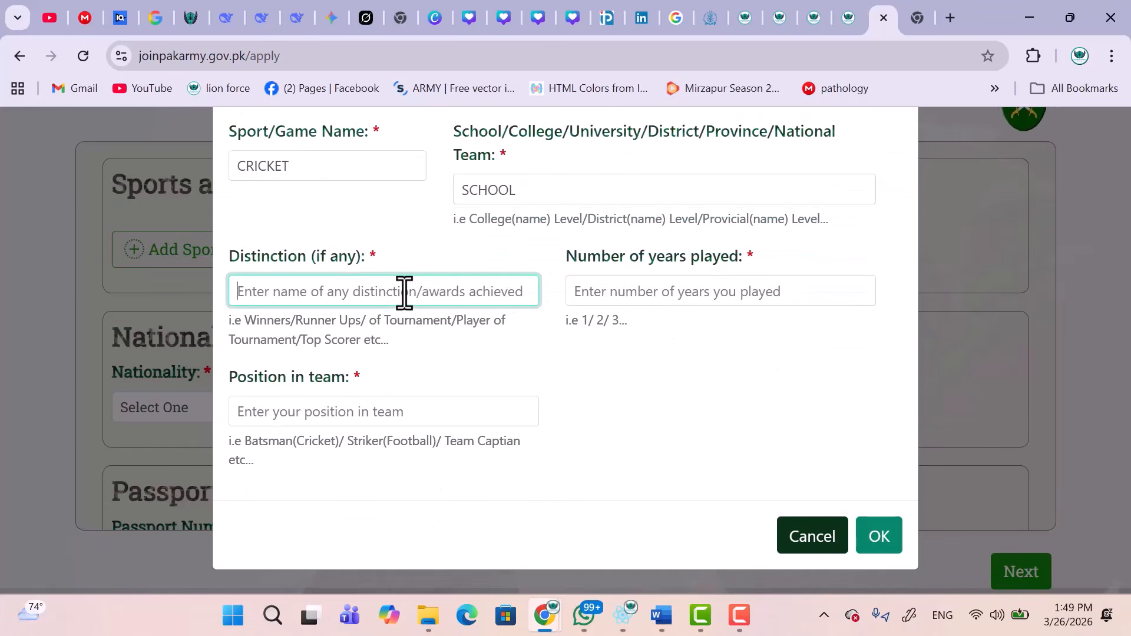
pyautogui.write('MAN OF THE MATCH')
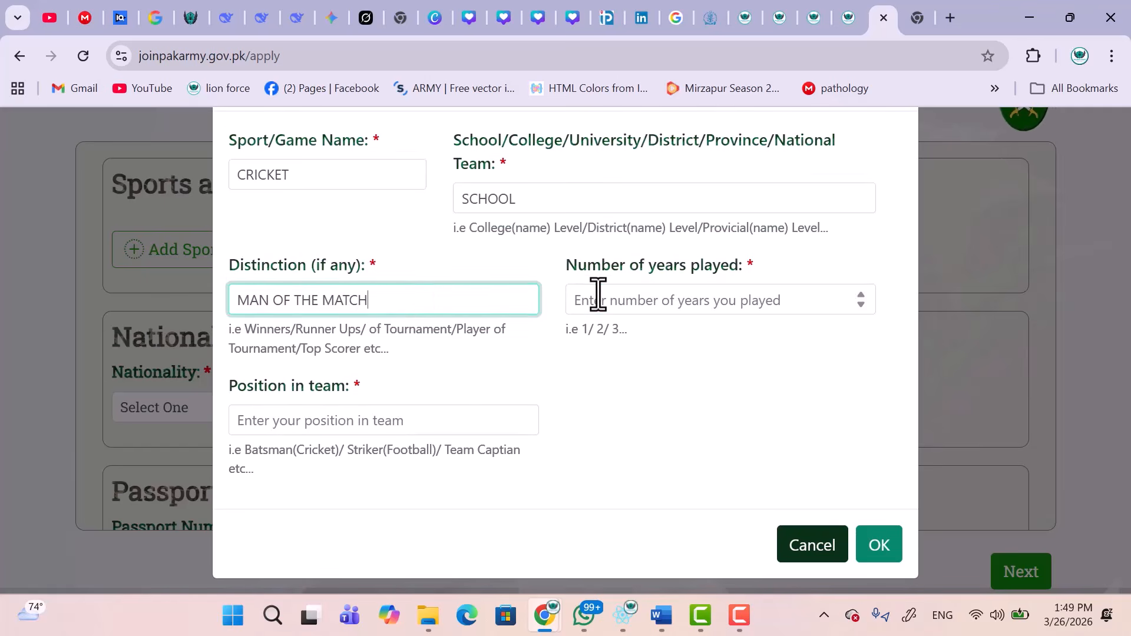
pyautogui.click(598, 295)
pyautogui.write('4')
pyautogui.click(363, 421)
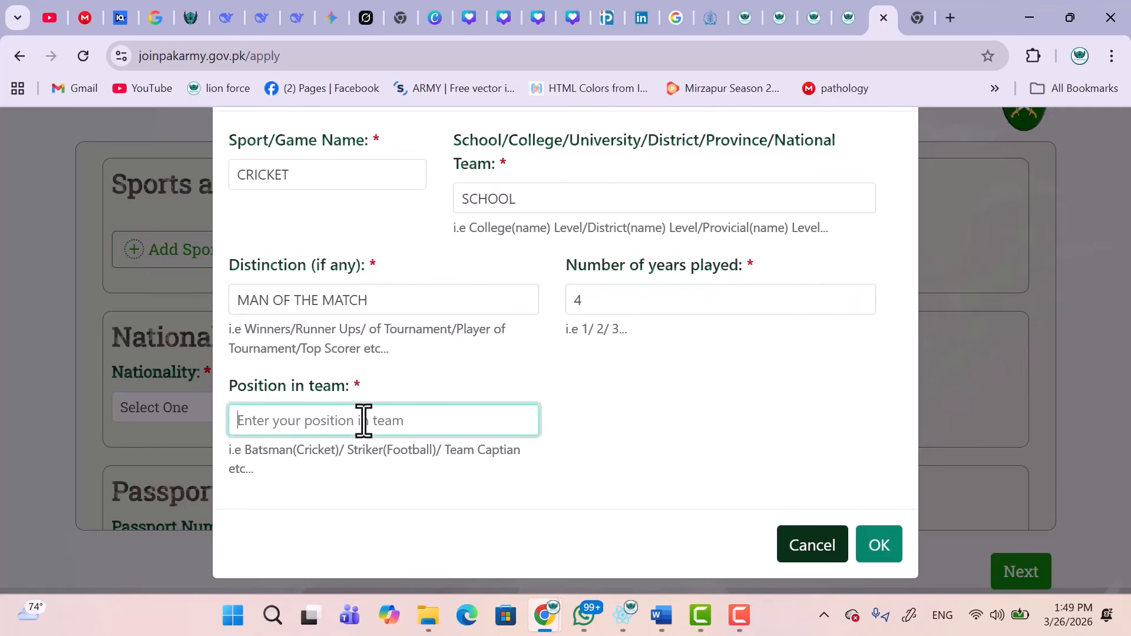
pyautogui.write('BATSAM')
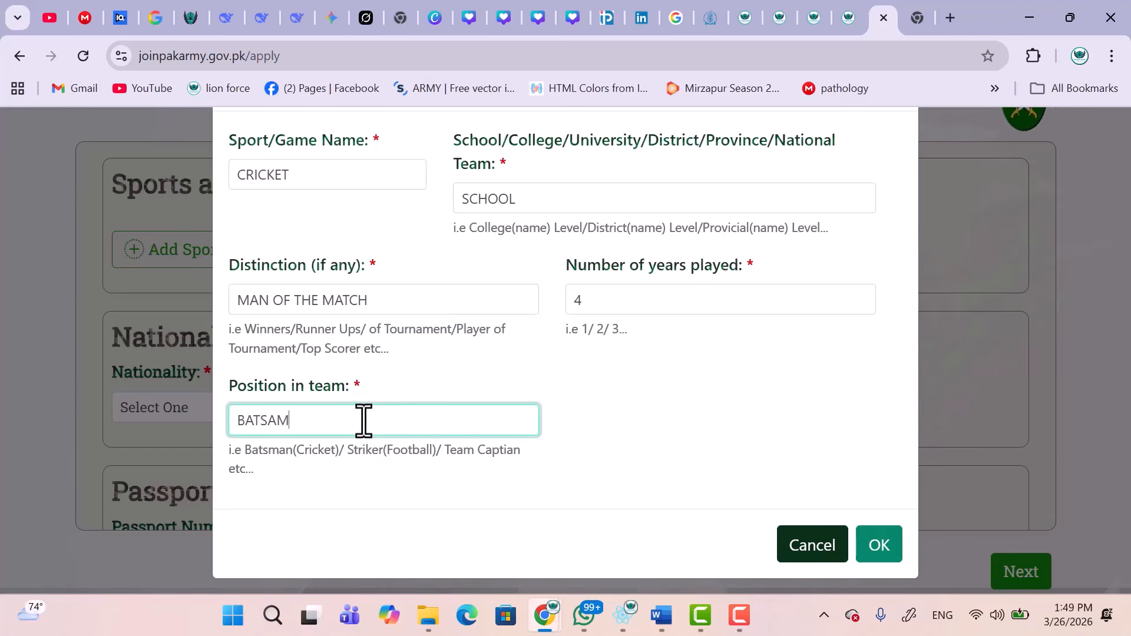
pyautogui.click(860, 533)
# Choose Pakistani nationality, answer NO to coaching academy, and continue to Family Information.
pyautogui.scroll(-3, 583, 467)
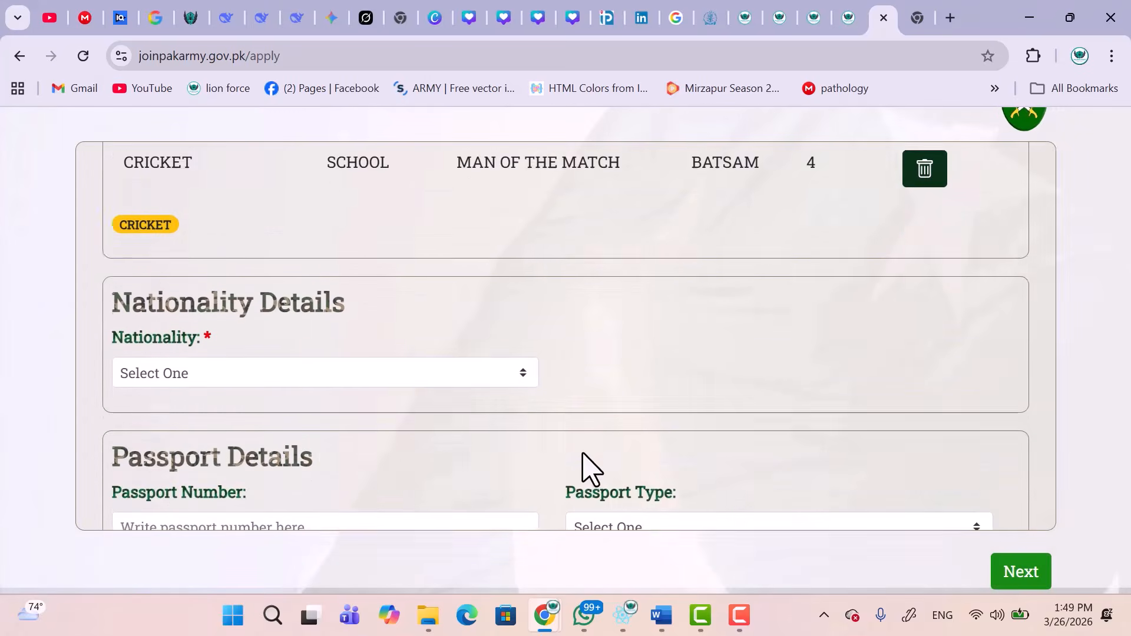
pyautogui.scroll(-3, 583, 467)
pyautogui.click(288, 259)
pyautogui.click(230, 315)
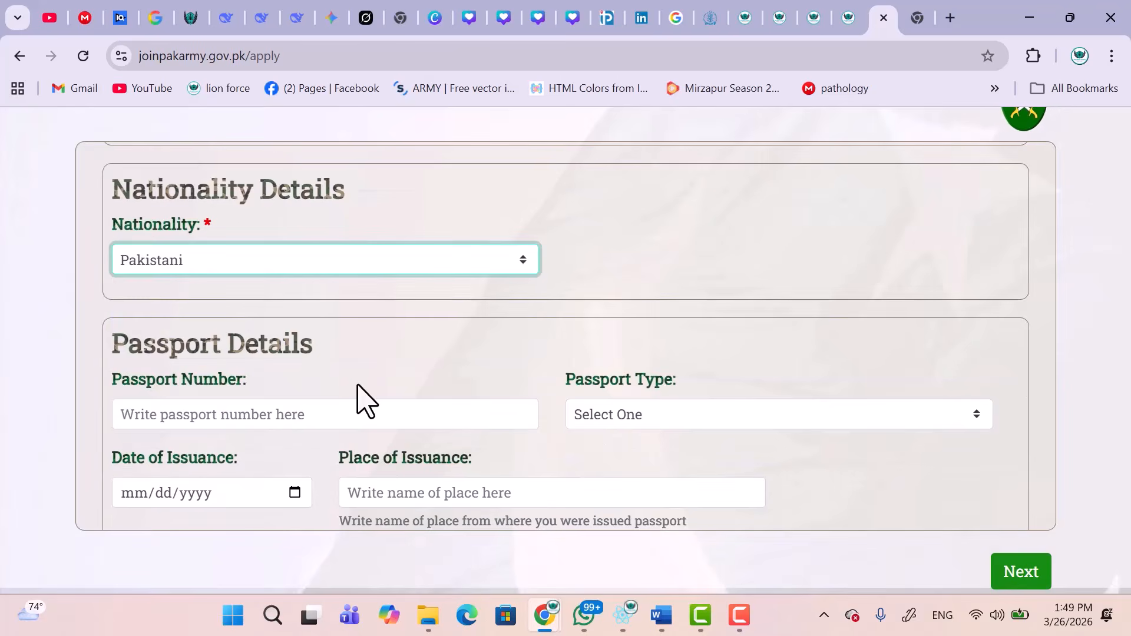
pyautogui.scroll(-4, 362, 400)
pyautogui.click(328, 454)
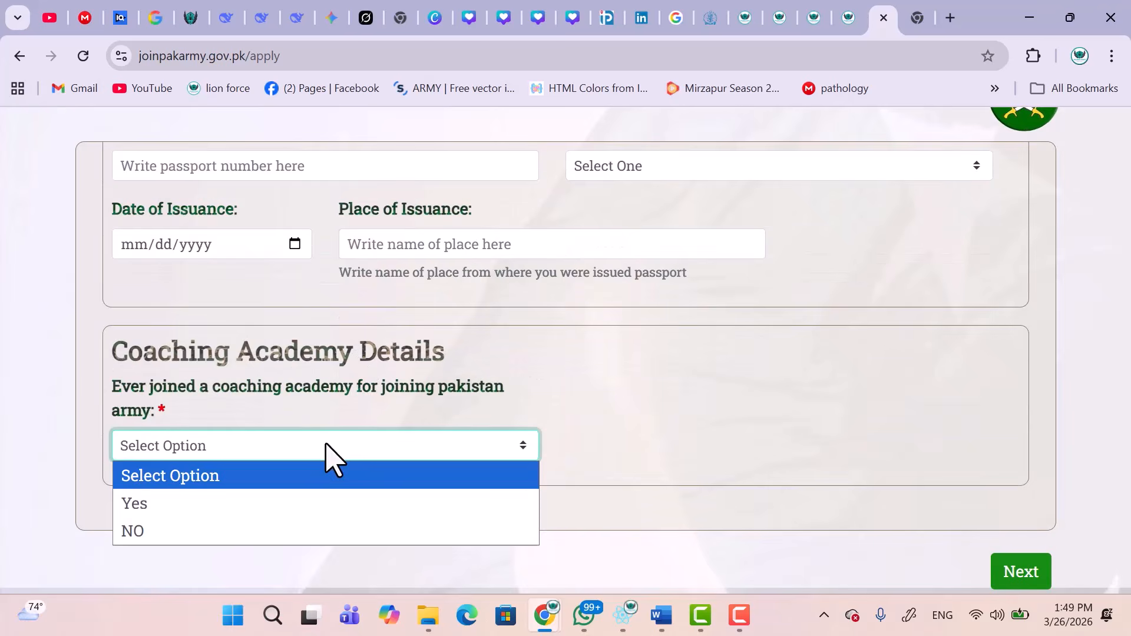
pyautogui.click(237, 528)
pyautogui.click(1014, 574)
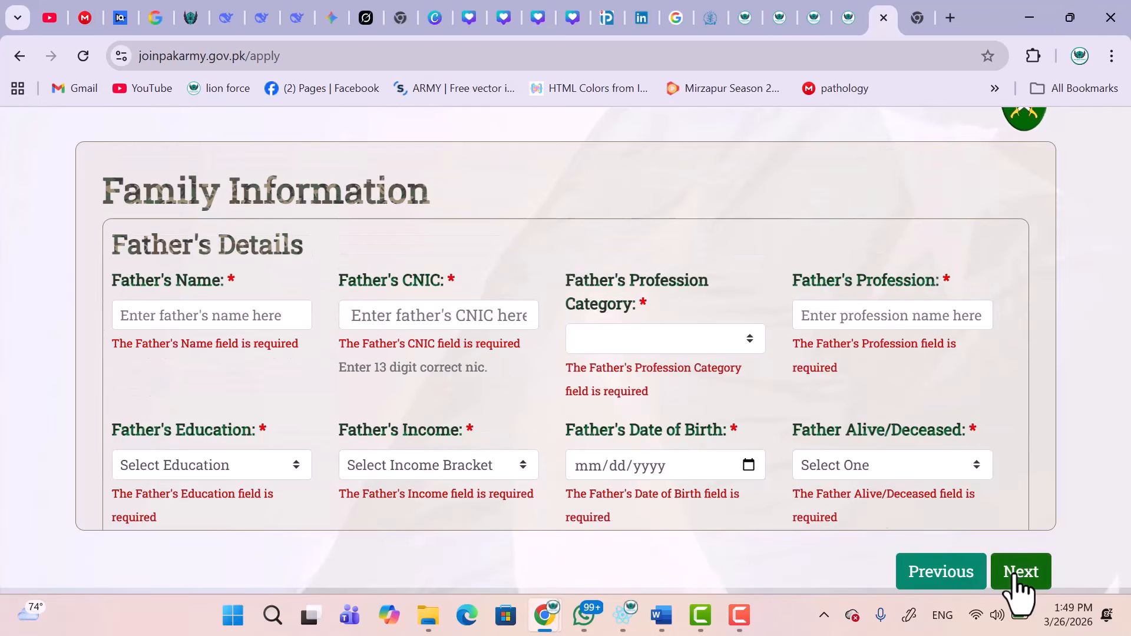
# Enter the father's name and cancel the accidental Save As dialog.
pyautogui.scroll(-3, 663, 419)
pyautogui.scroll(3, 663, 419)
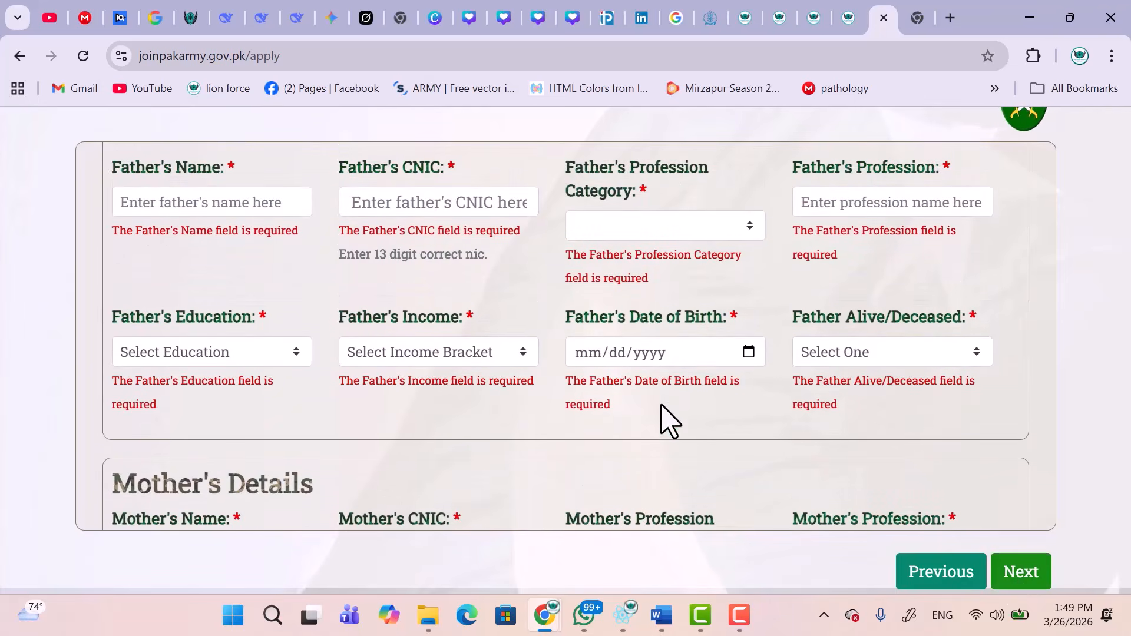
pyautogui.scroll(-5, 411, 328)
pyautogui.scroll(-3, 411, 328)
pyautogui.scroll(8, 411, 328)
pyautogui.click(215, 315)
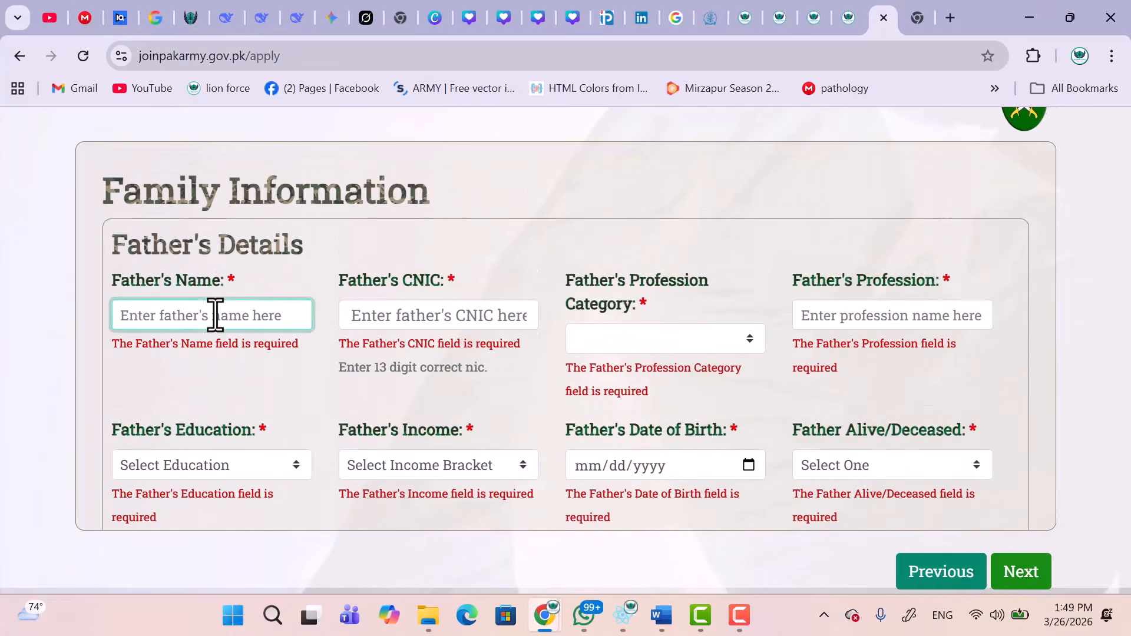
pyautogui.hotkey('ctrl', 's')
pyautogui.write('A')
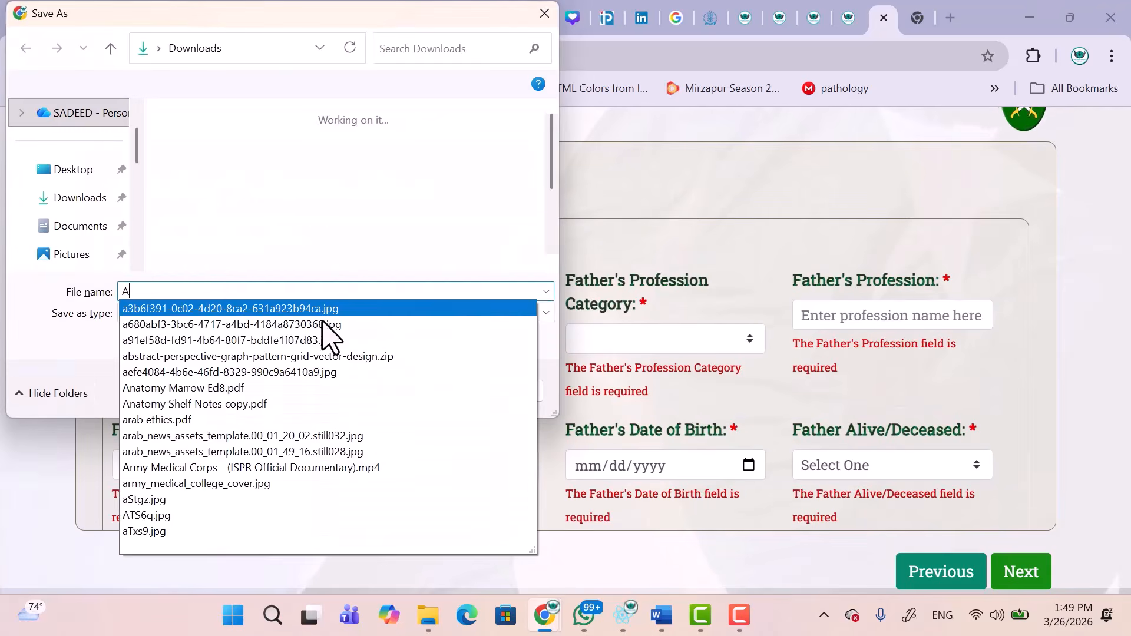
pyautogui.click(529, 391)
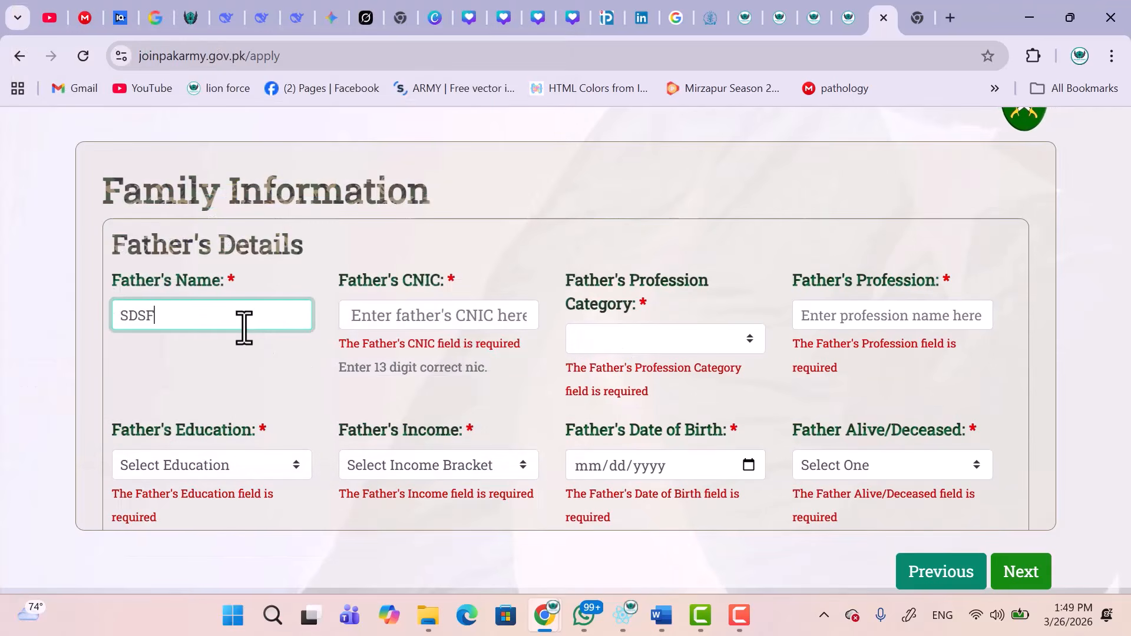
# Turn on Chrome's enhanced autofill and enter the father's 13-digit CNIC.
pyautogui.click(389, 315)
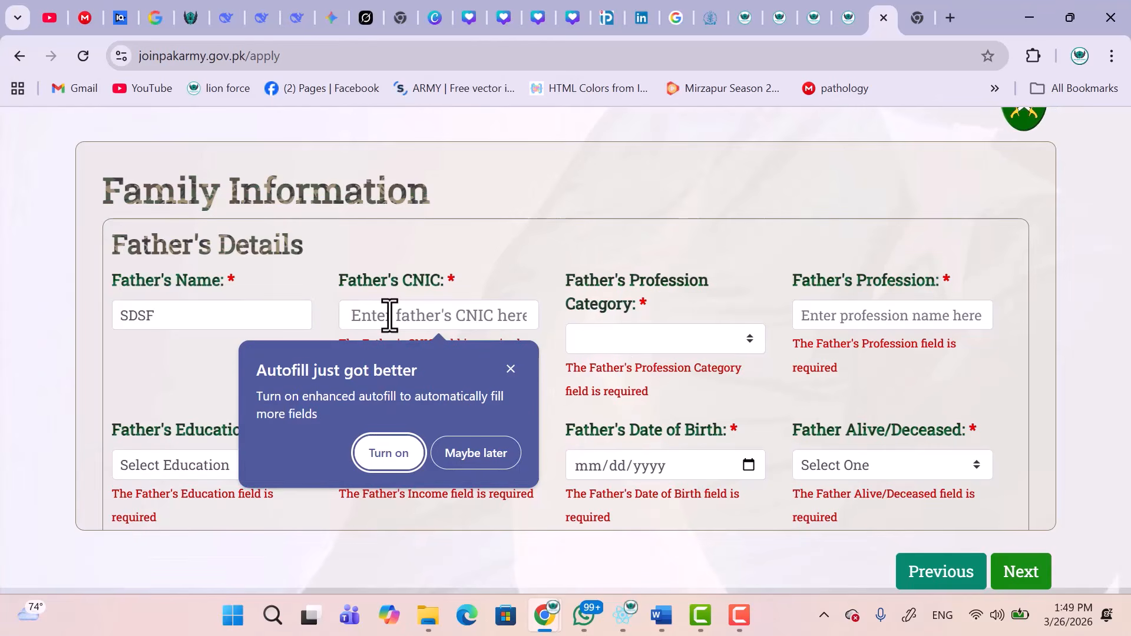
pyautogui.click(400, 454)
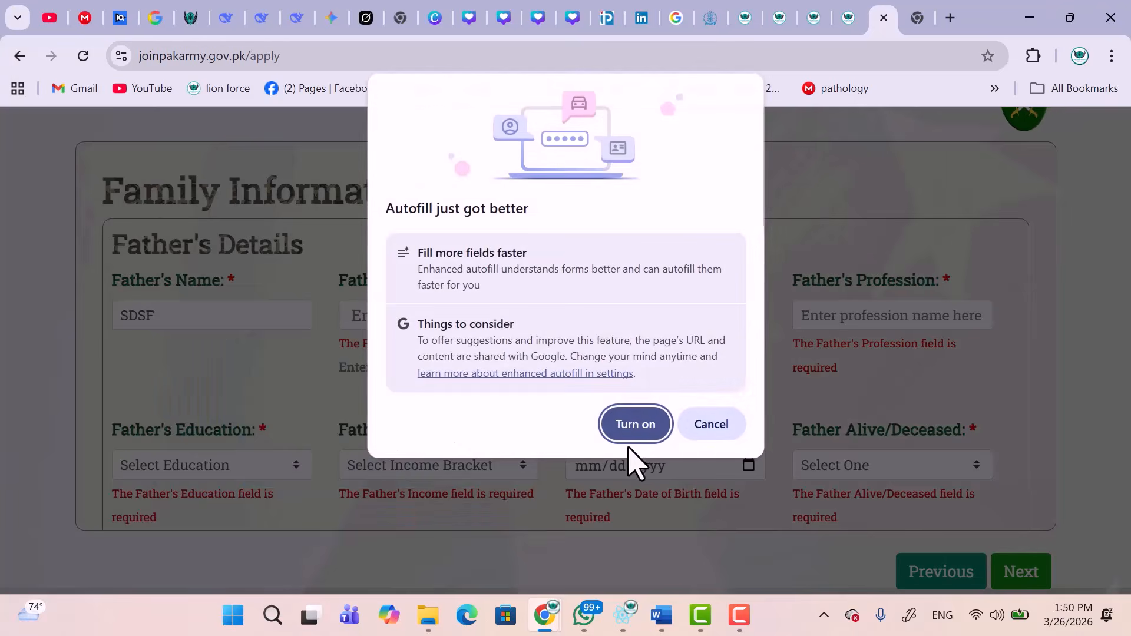
pyautogui.click(635, 424)
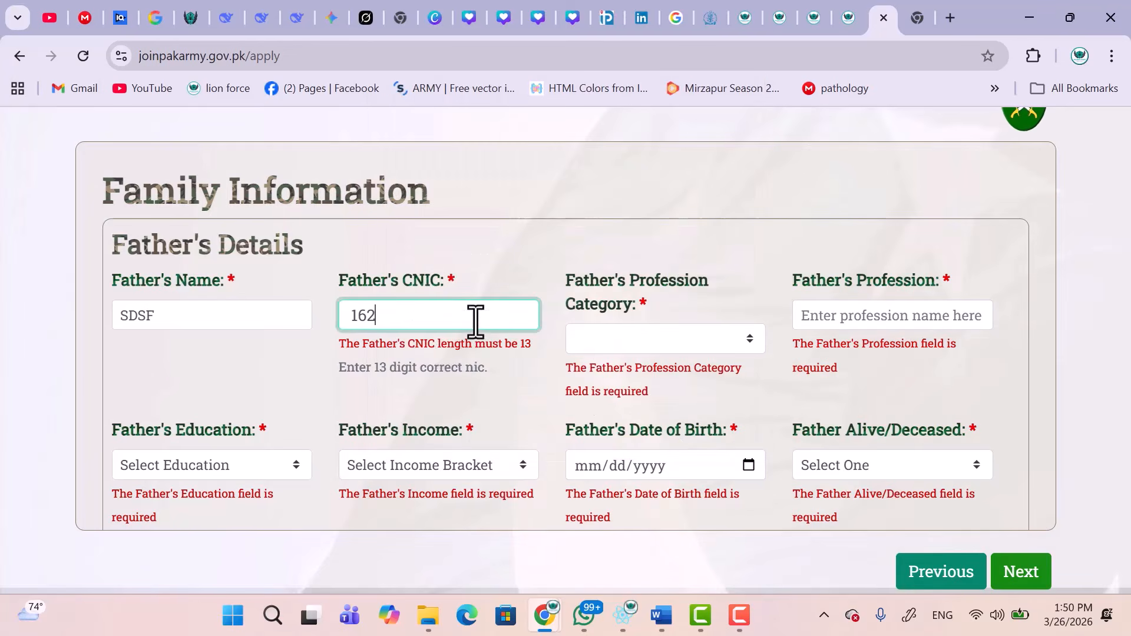
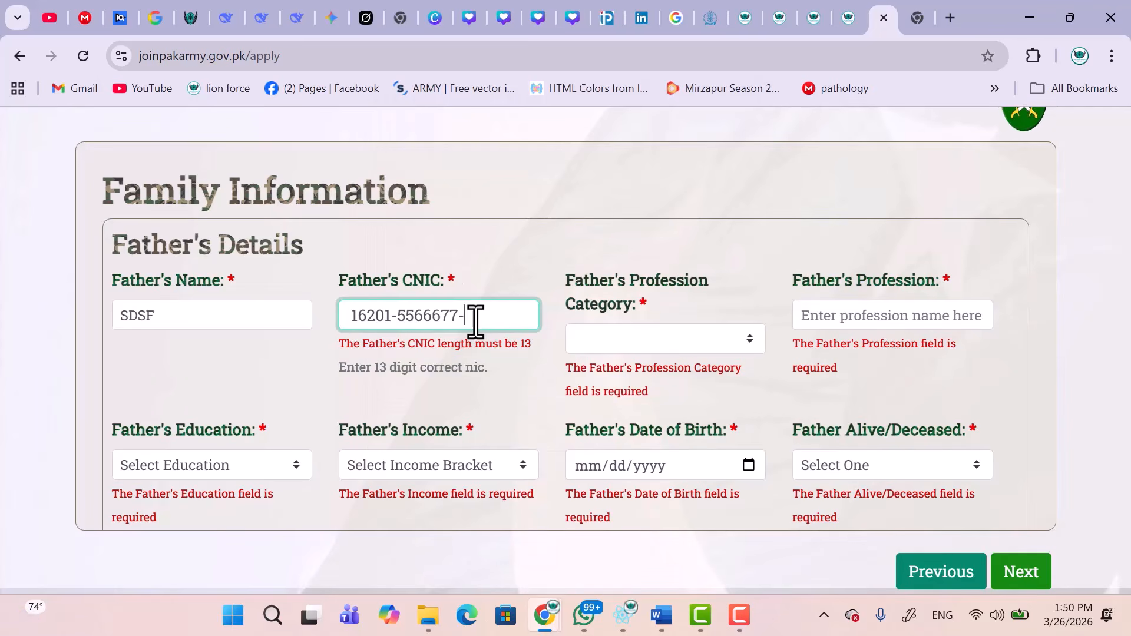
pyautogui.click(666, 341)
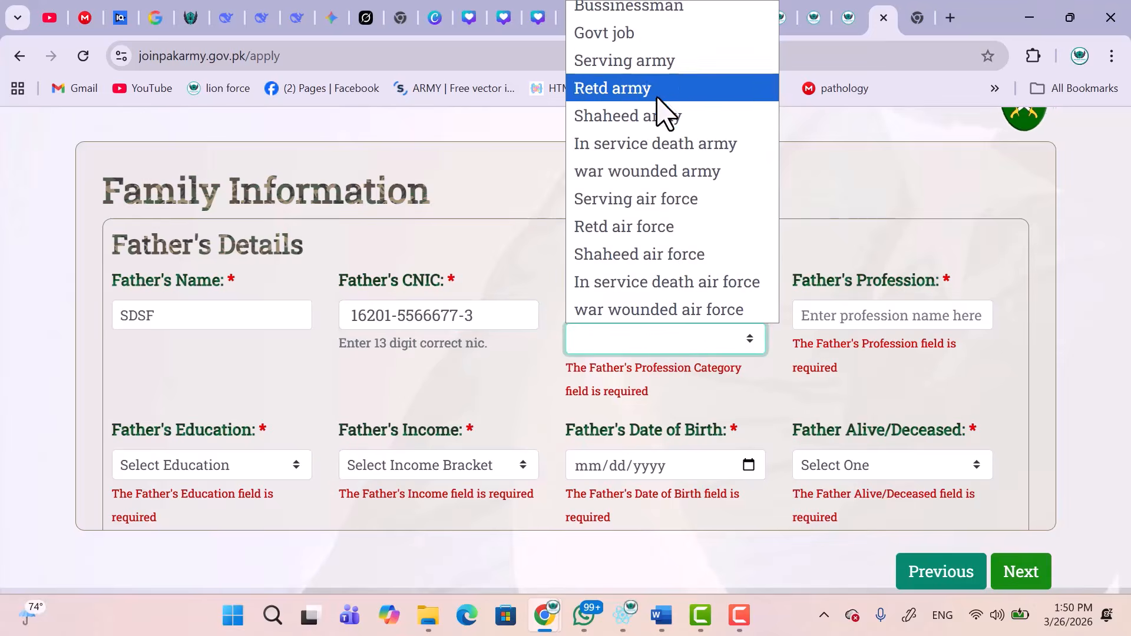
# Set father's profession category Retd army, profession ARMY, education Post Graduate, income 150k-200k.
pyautogui.click(629, 90)
pyautogui.click(864, 321)
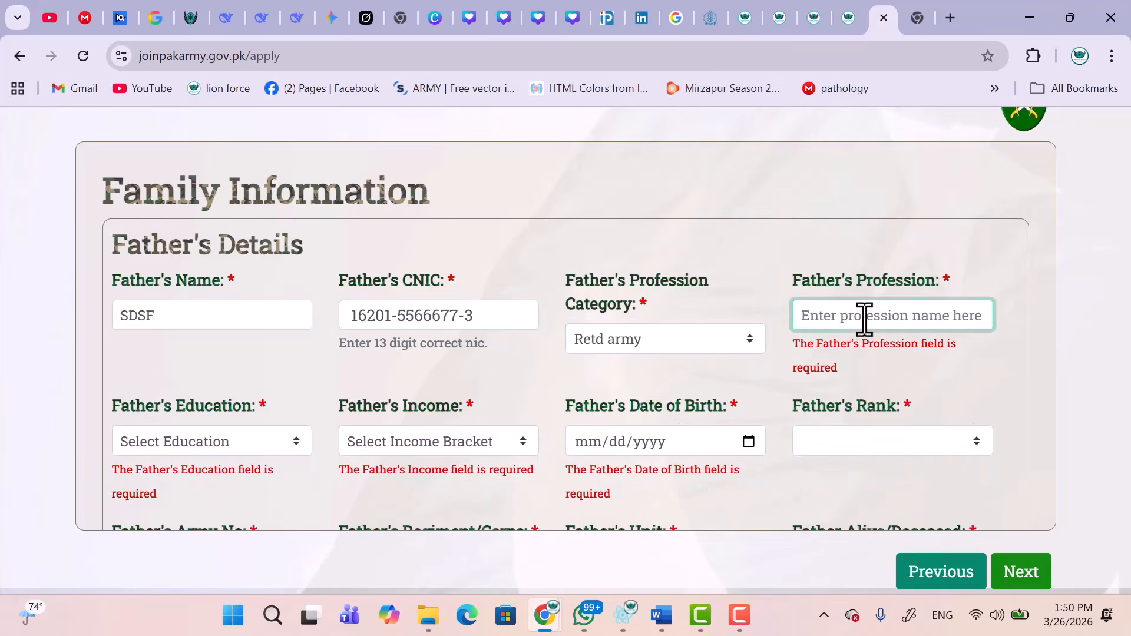
pyautogui.write('AR')
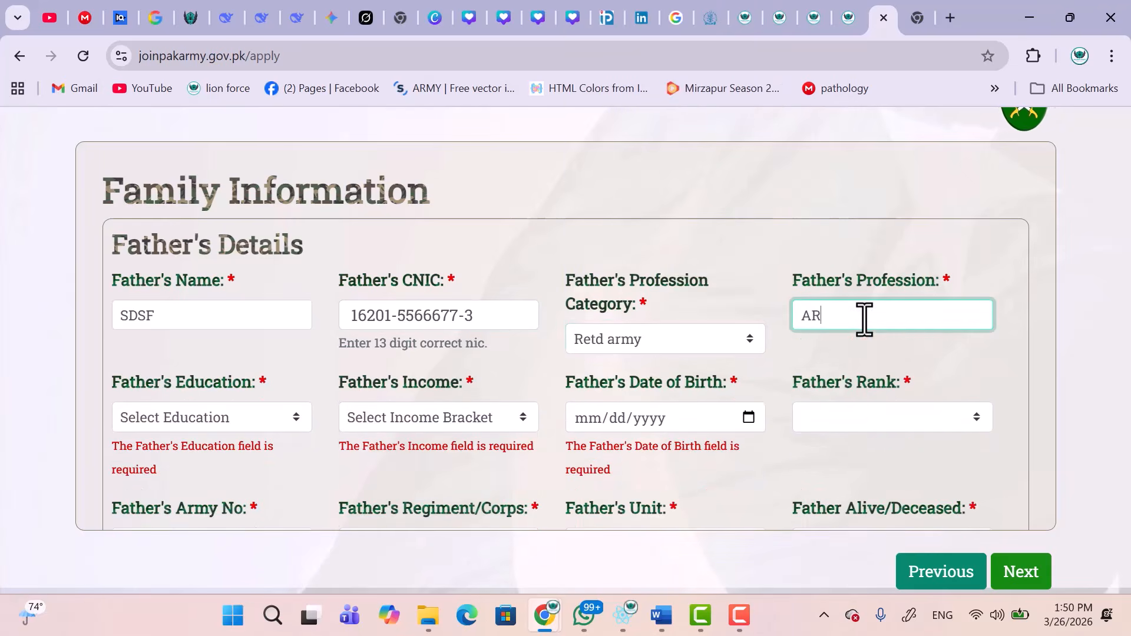
pyautogui.write('MYY')
pyautogui.press('BackSpace')
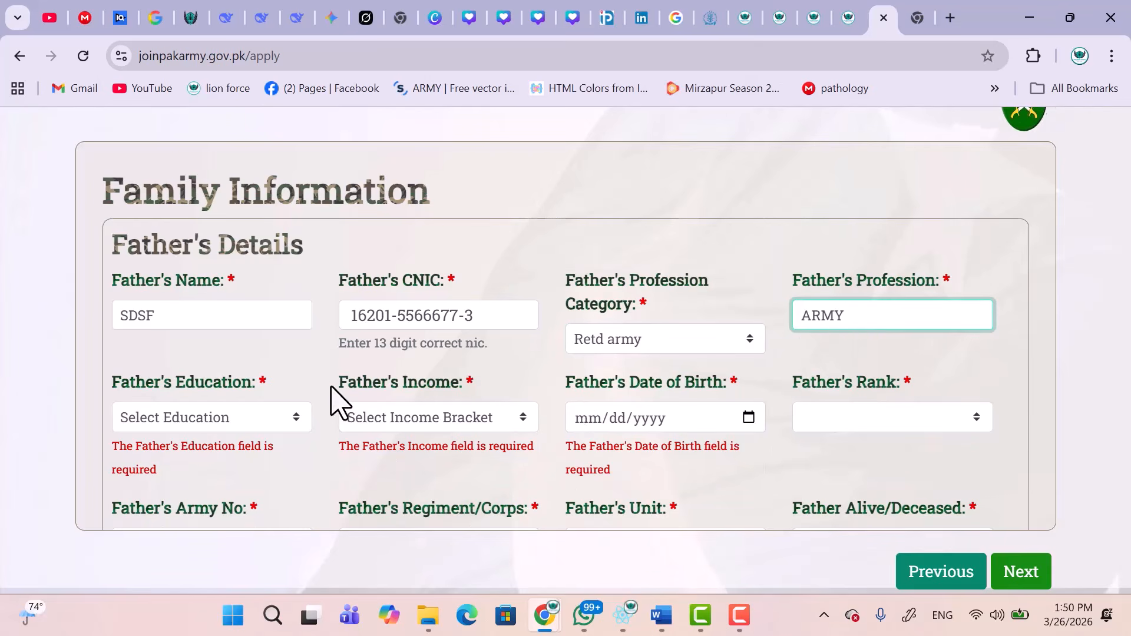
pyautogui.click(177, 420)
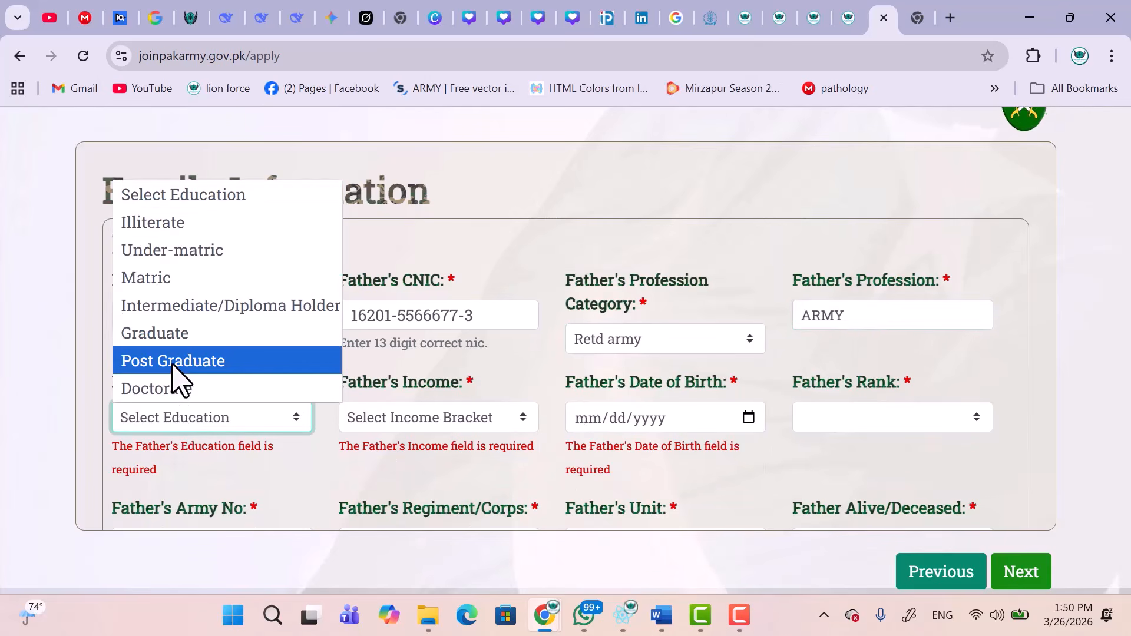
pyautogui.click(172, 368)
pyautogui.click(391, 418)
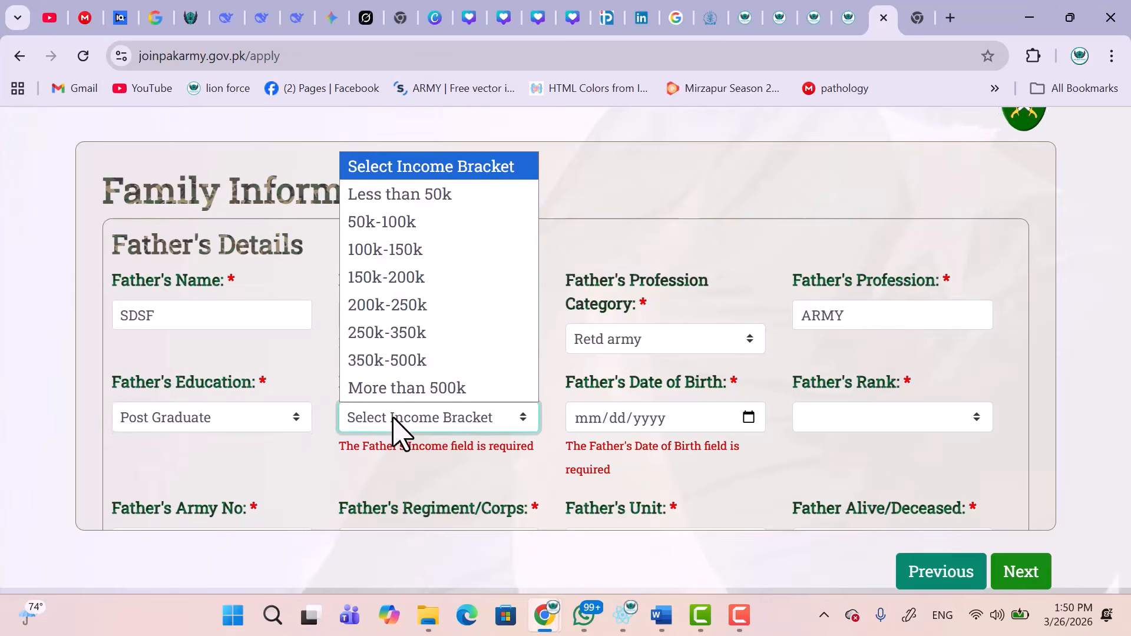
pyautogui.click(434, 278)
pyautogui.click(635, 419)
pyautogui.click(660, 419)
pyautogui.click(746, 417)
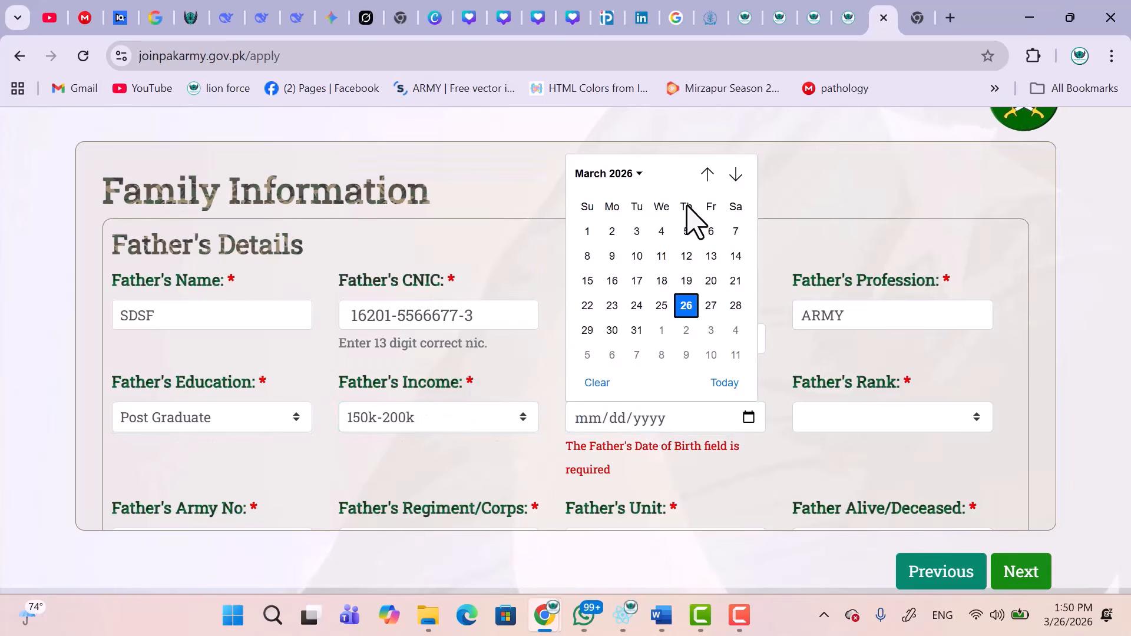
pyautogui.click(638, 173)
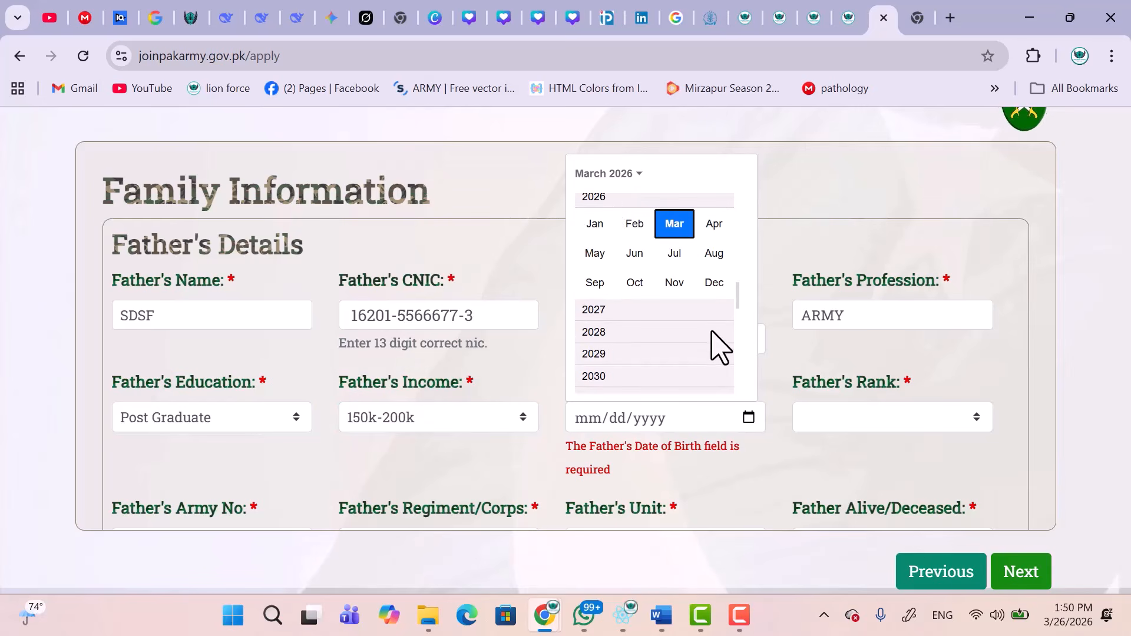
pyautogui.scroll(-2, 746, 371)
pyautogui.click(741, 398)
pyautogui.click(625, 173)
pyautogui.scroll(-3, 738, 370)
pyautogui.scroll(-5, 736, 359)
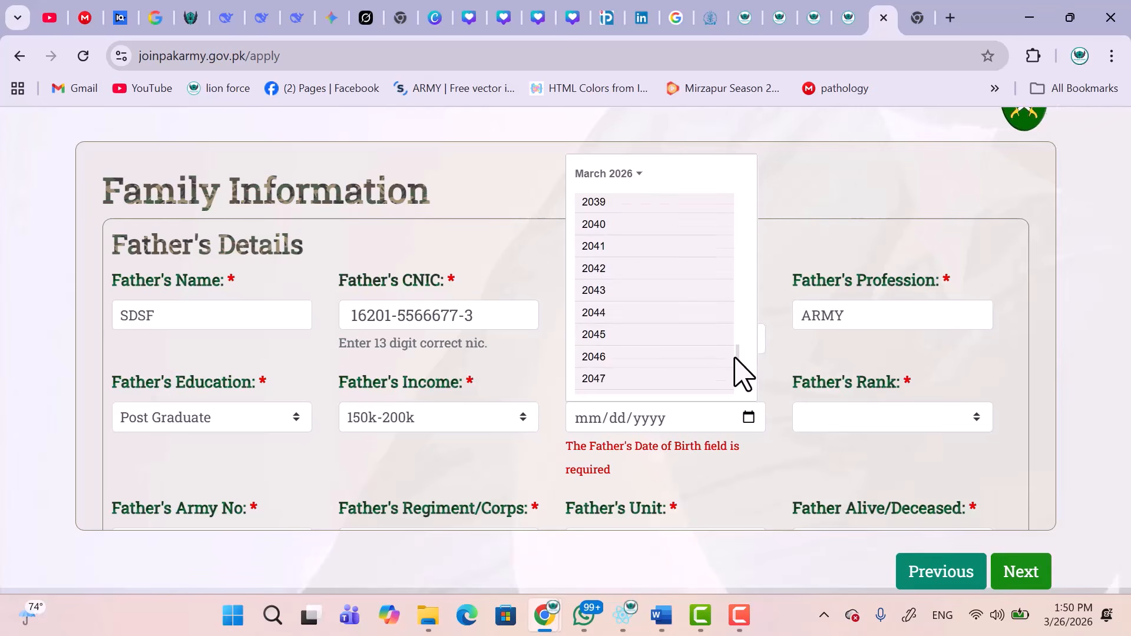
pyautogui.scroll(20, 741, 217)
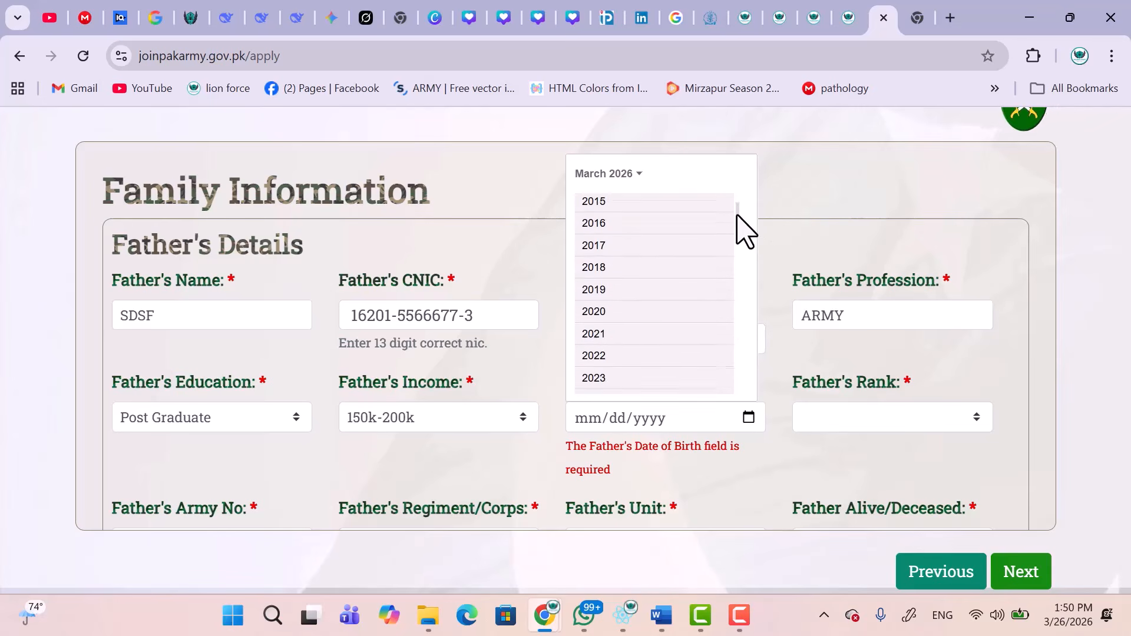
pyautogui.scroll(7, 741, 216)
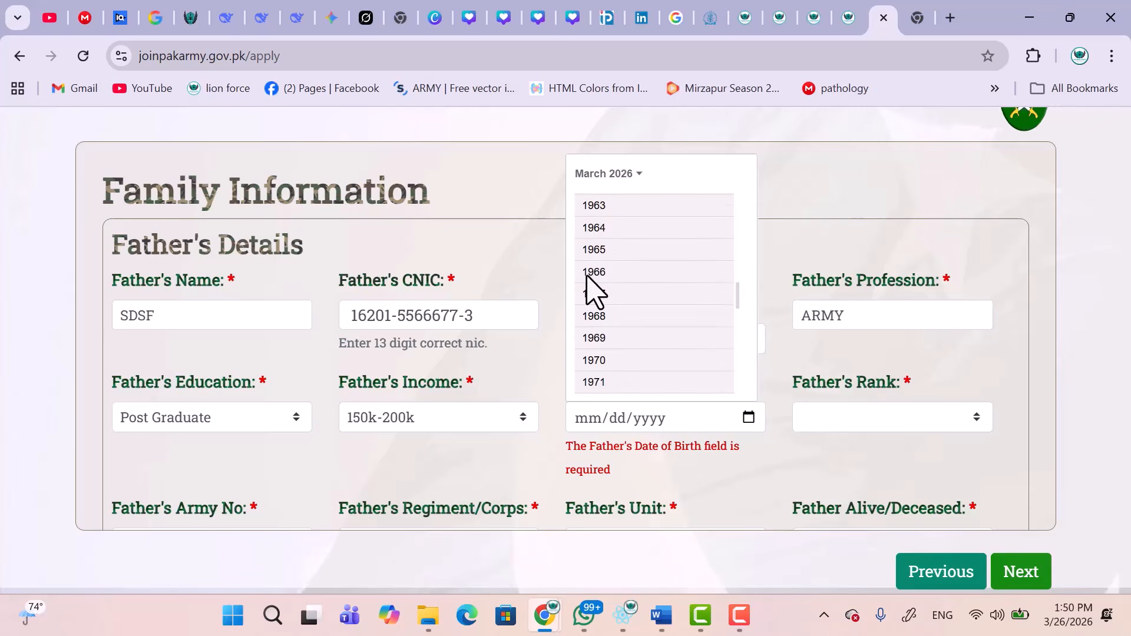
pyautogui.click(595, 272)
pyautogui.click(647, 294)
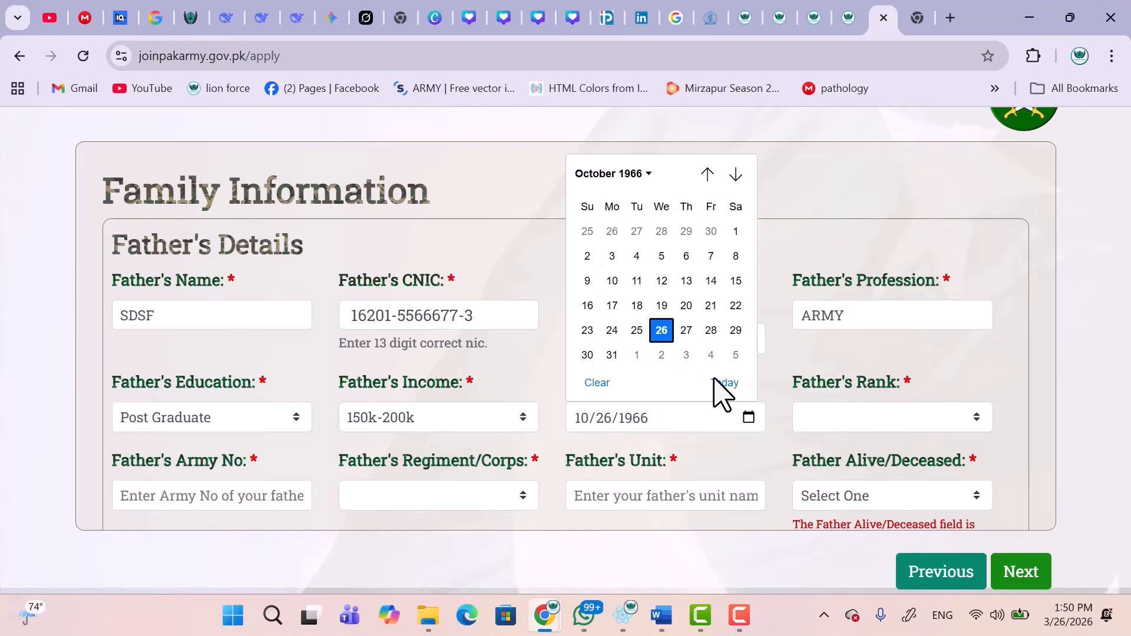
pyautogui.click(665, 329)
# Set the father's rank to Brig.
pyautogui.click(864, 421)
pyautogui.scroll(-1, 863, 271)
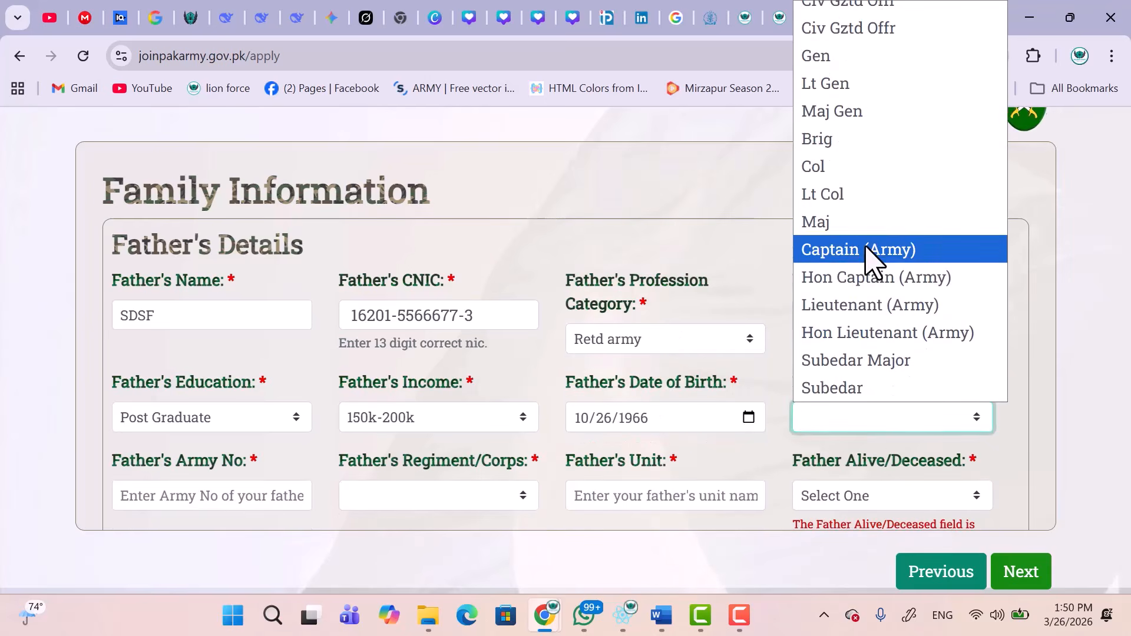
pyautogui.click(849, 149)
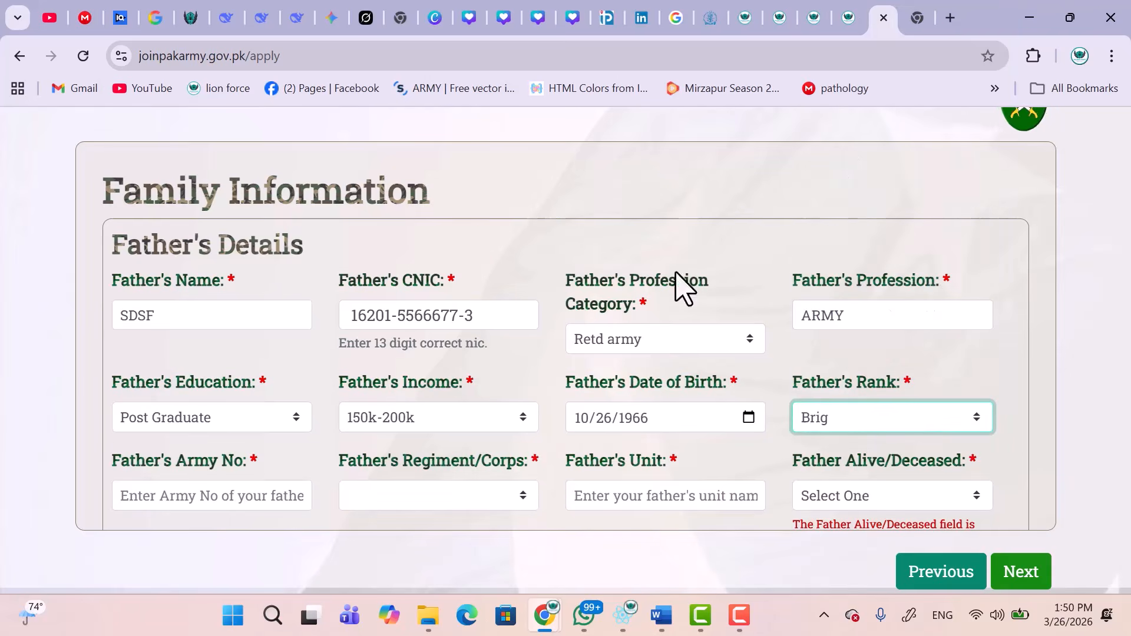
pyautogui.scroll(-5, 803, 421)
pyautogui.click(249, 210)
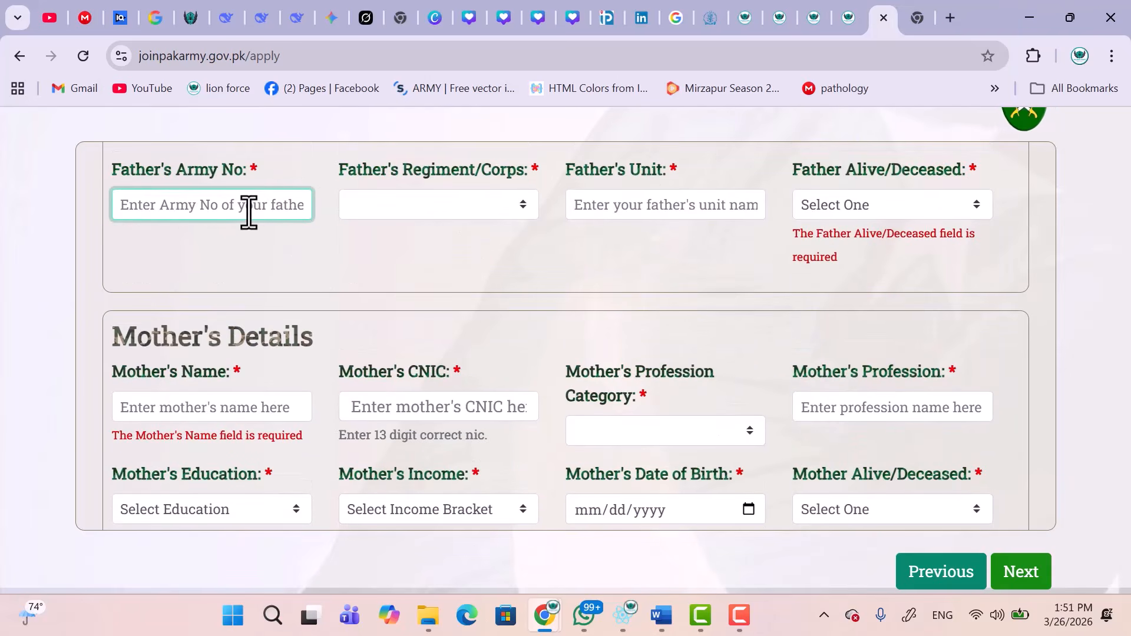
# Enter the father's army number, regiment Armoured Corps, unit 54, and status Alive.
pyautogui.click(457, 214)
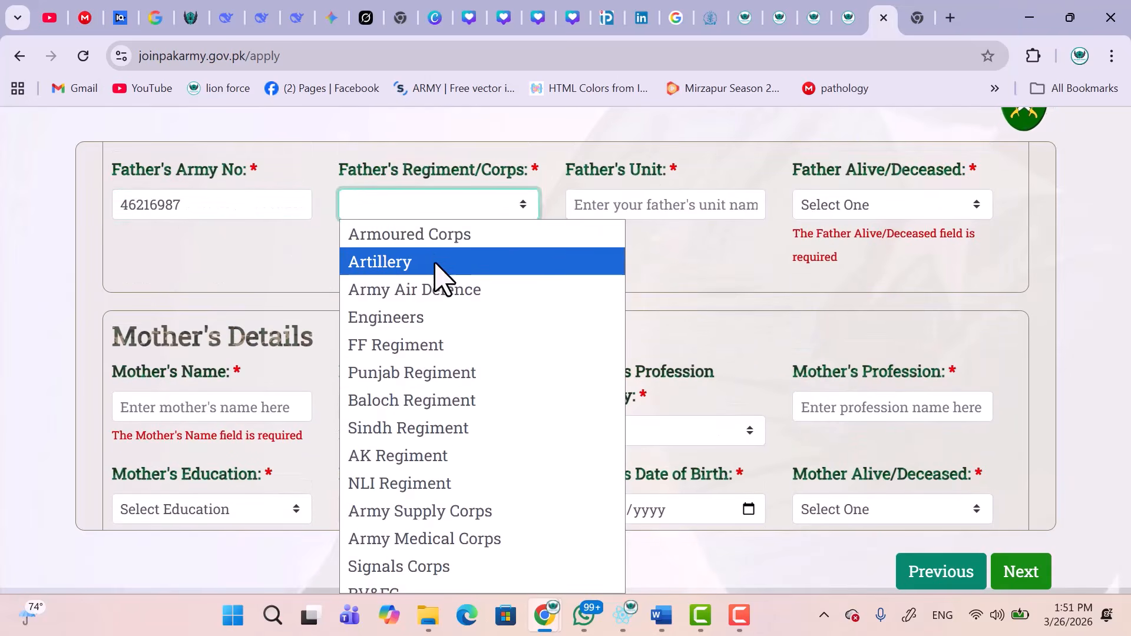
pyautogui.click(425, 236)
pyautogui.click(622, 198)
pyautogui.write('545')
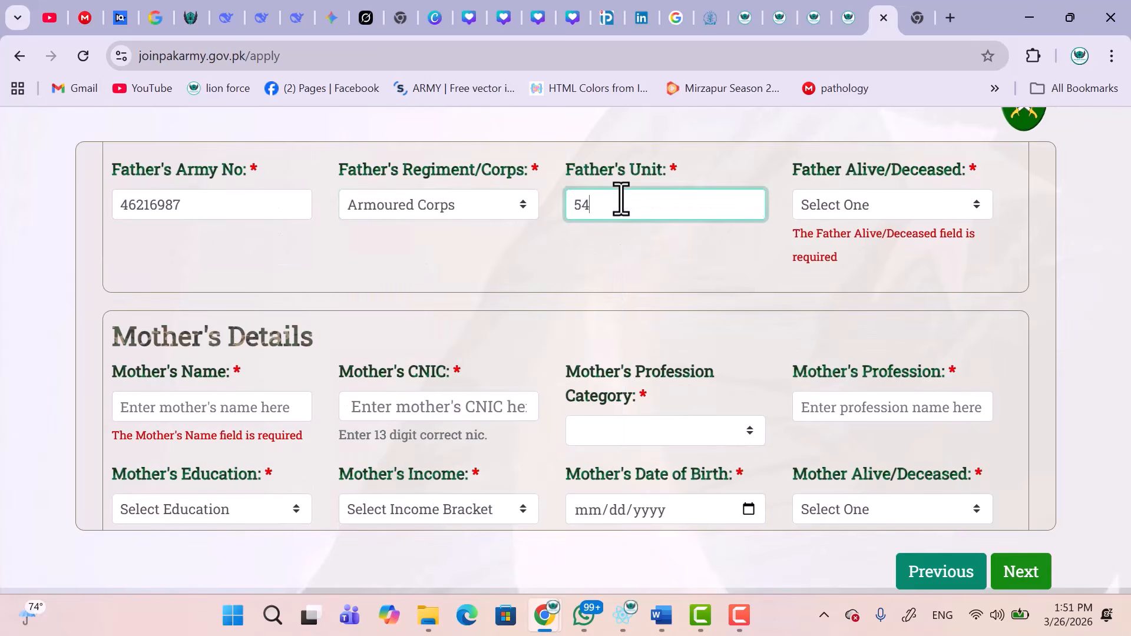
pyautogui.click(863, 207)
pyautogui.click(833, 290)
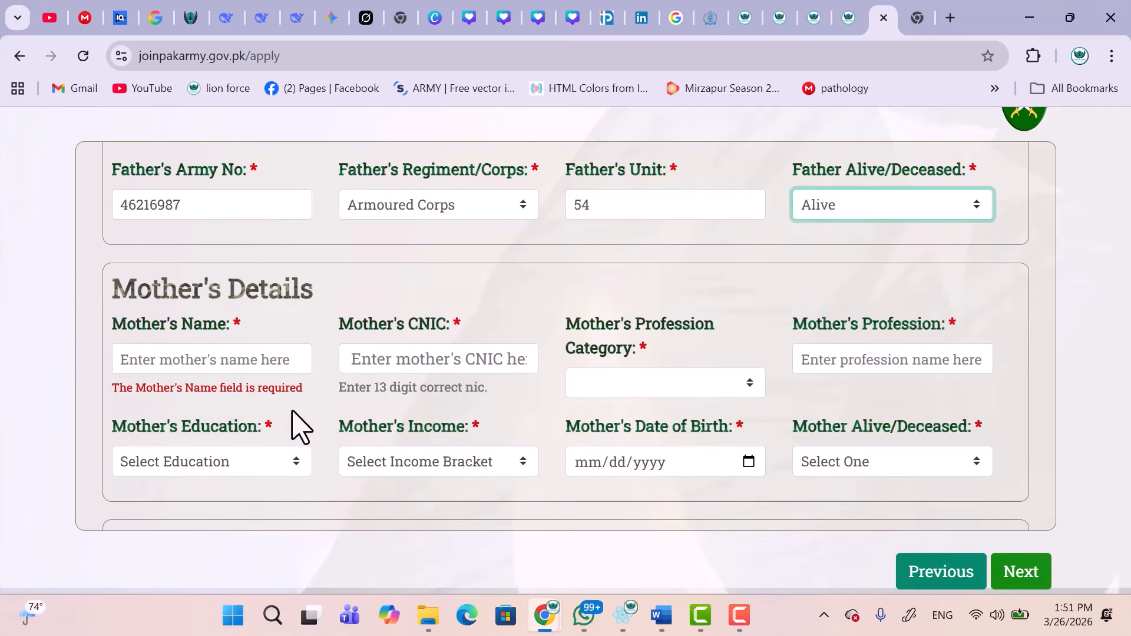
# Enter the mother's name and CNIC number, correcting the CNIC's last digit.
pyautogui.click(202, 365)
pyautogui.write('SADED')
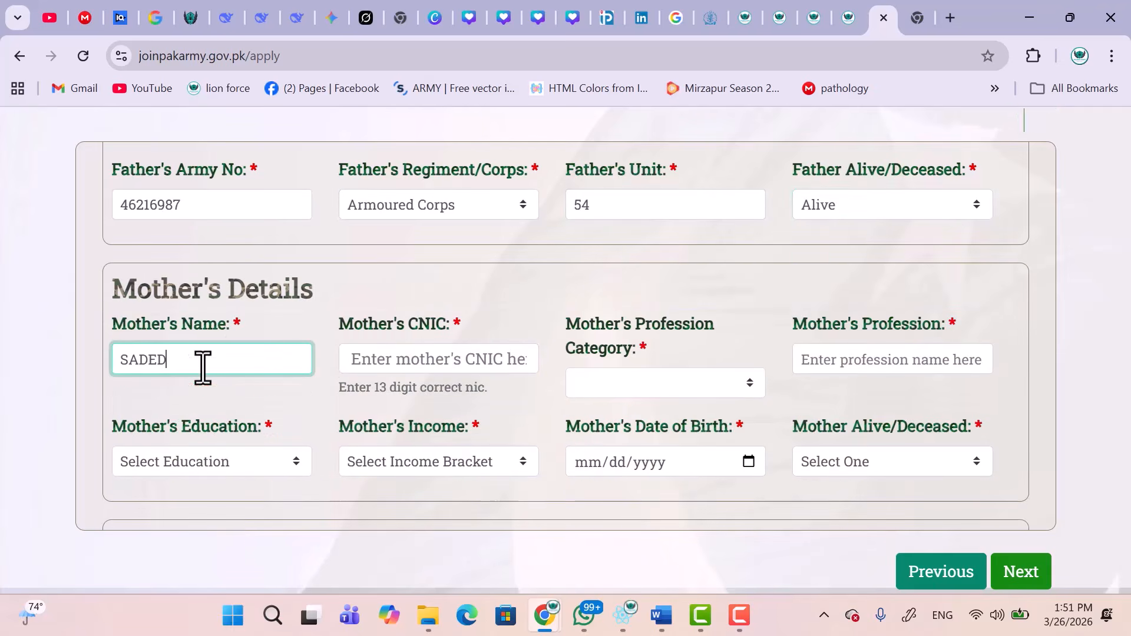
pyautogui.click(369, 362)
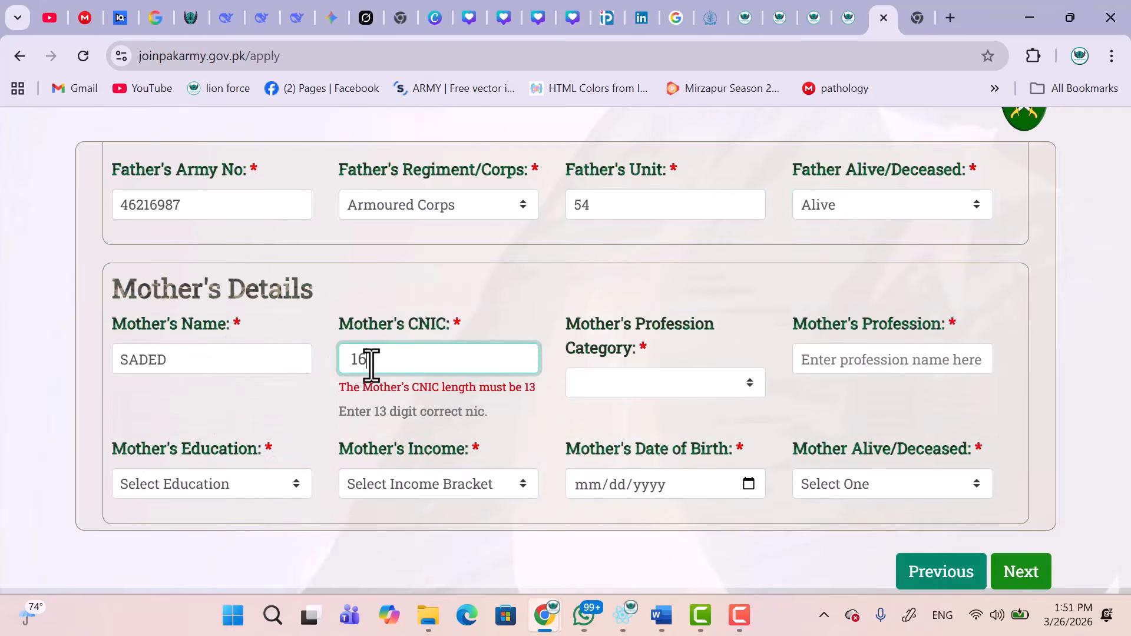
# Set the mother's profession category to Business Women and her profession to DOCTOR.
pyautogui.click(610, 389)
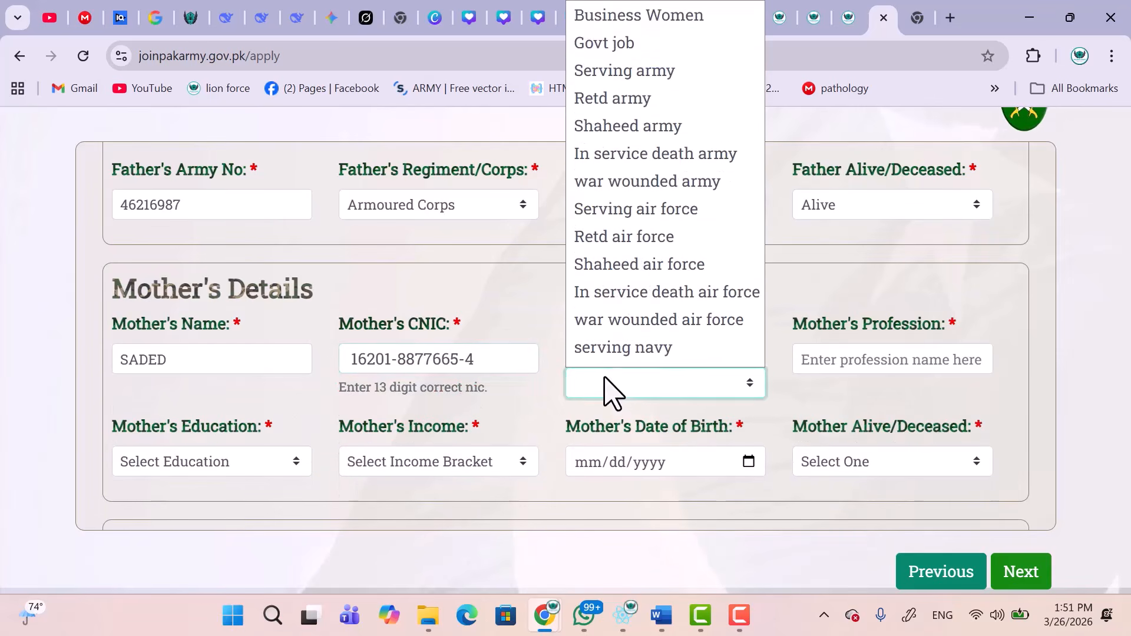
pyautogui.scroll(-3, 666, 209)
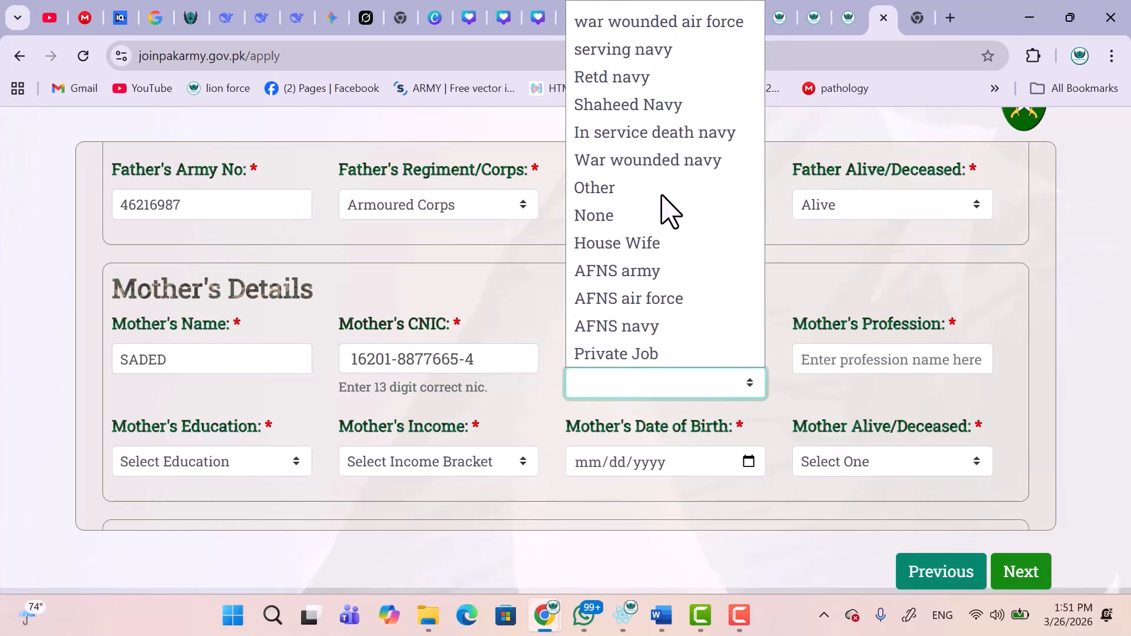
pyautogui.scroll(5, 666, 209)
pyautogui.click(666, 29)
pyautogui.click(840, 371)
pyautogui.write('DOCTOR')
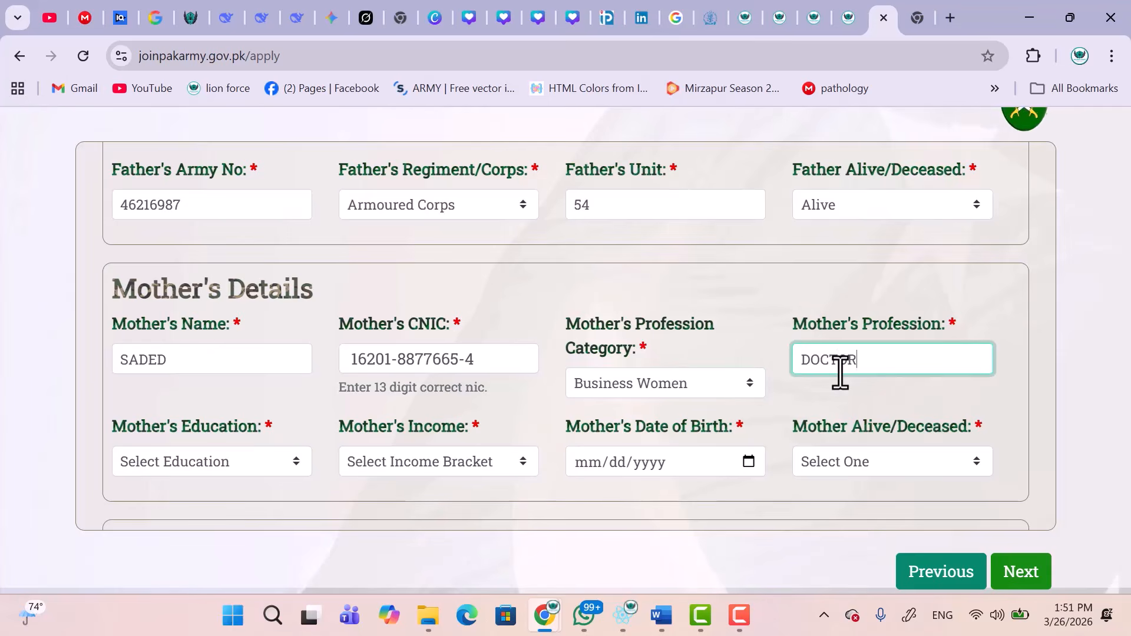
pyautogui.scroll(-1, 749, 354)
# Set the mother's education to Post Graduate, income 350k-500k, birth date 03/25/2026, and status Alive.
pyautogui.click(222, 401)
pyautogui.click(212, 334)
pyautogui.click(457, 401)
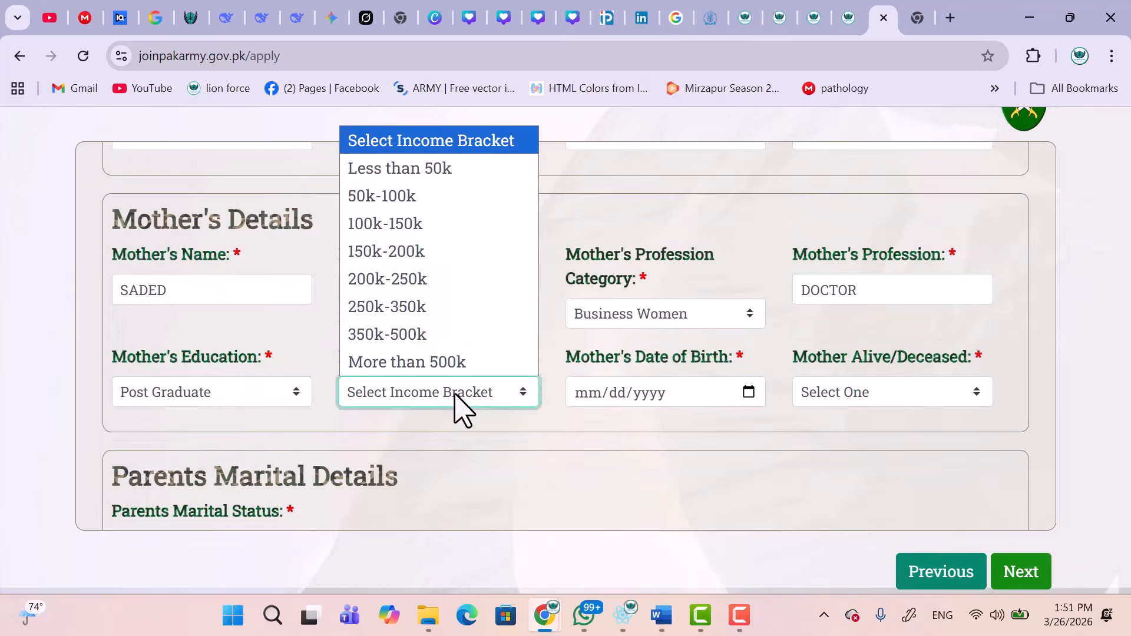
pyautogui.click(448, 331)
pyautogui.click(624, 392)
pyautogui.click(749, 392)
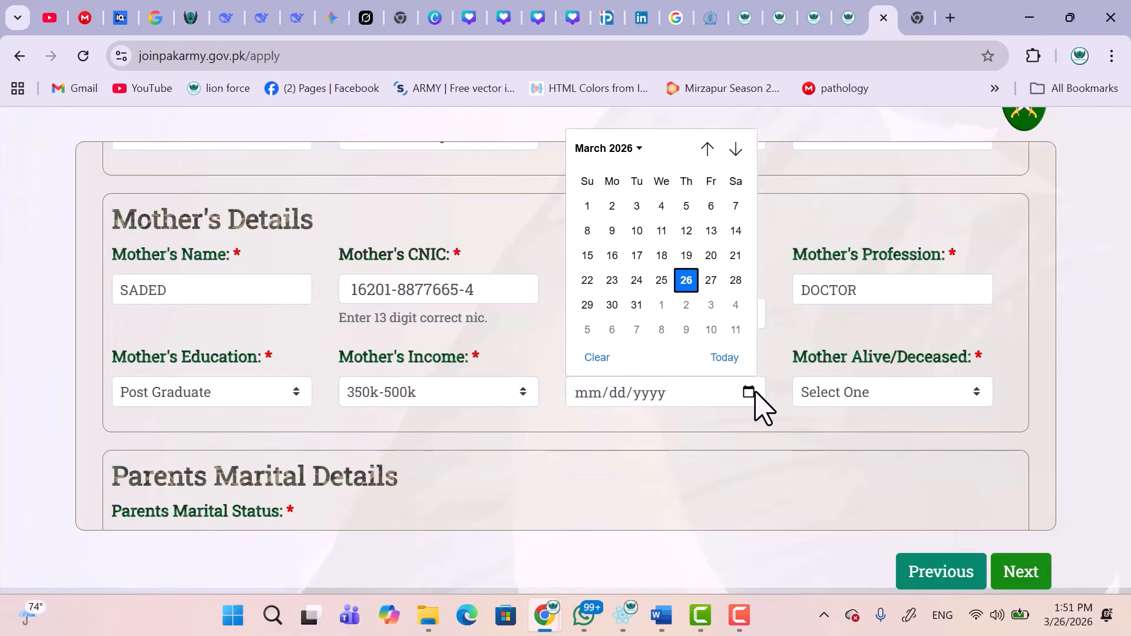
pyautogui.click(659, 280)
pyautogui.click(866, 391)
pyautogui.click(837, 447)
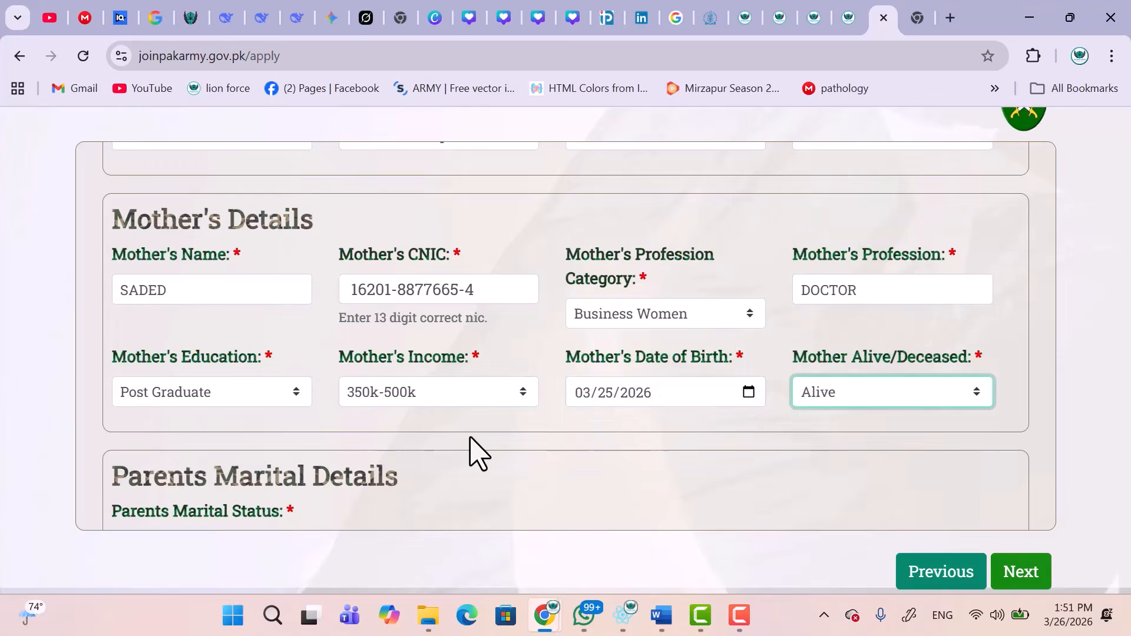
# Set the parents' marital status to Married.
pyautogui.scroll(-4, 470, 436)
pyautogui.click(159, 281)
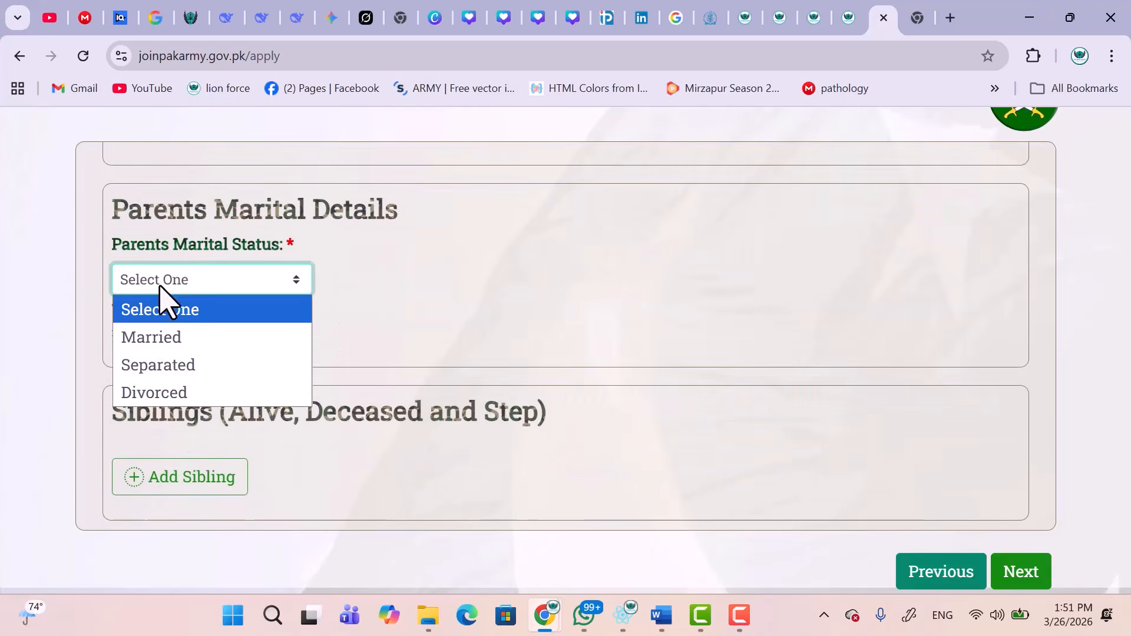
pyautogui.click(151, 331)
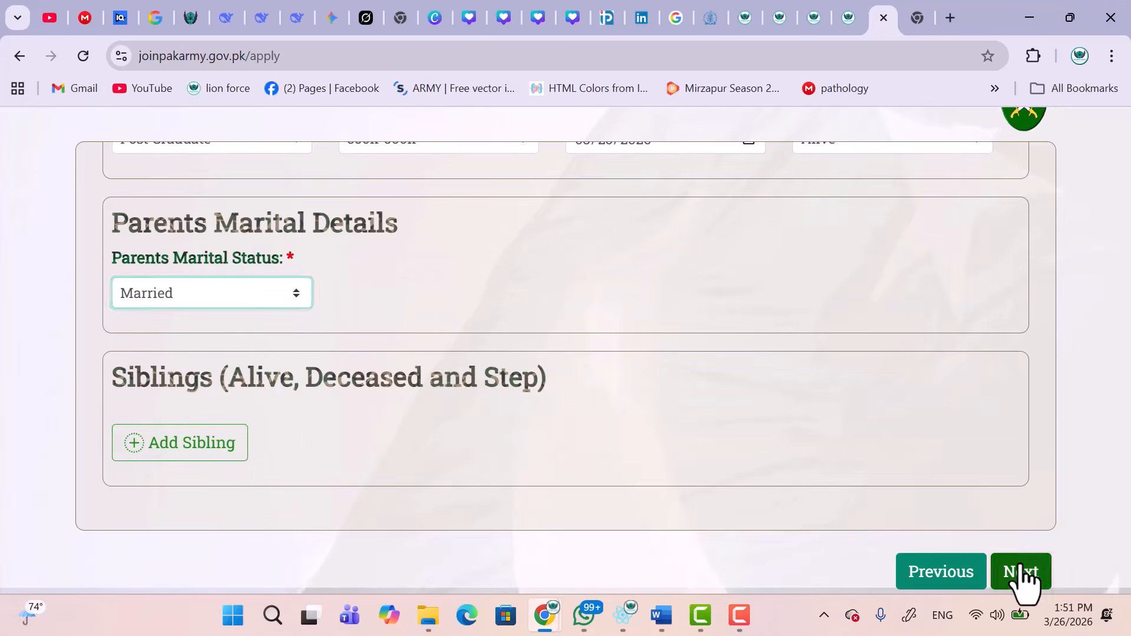
# Advance to Misc Information and answer YES to being brought up by parents.
pyautogui.click(1018, 582)
pyautogui.scroll(-2, 649, 408)
pyautogui.click(129, 187)
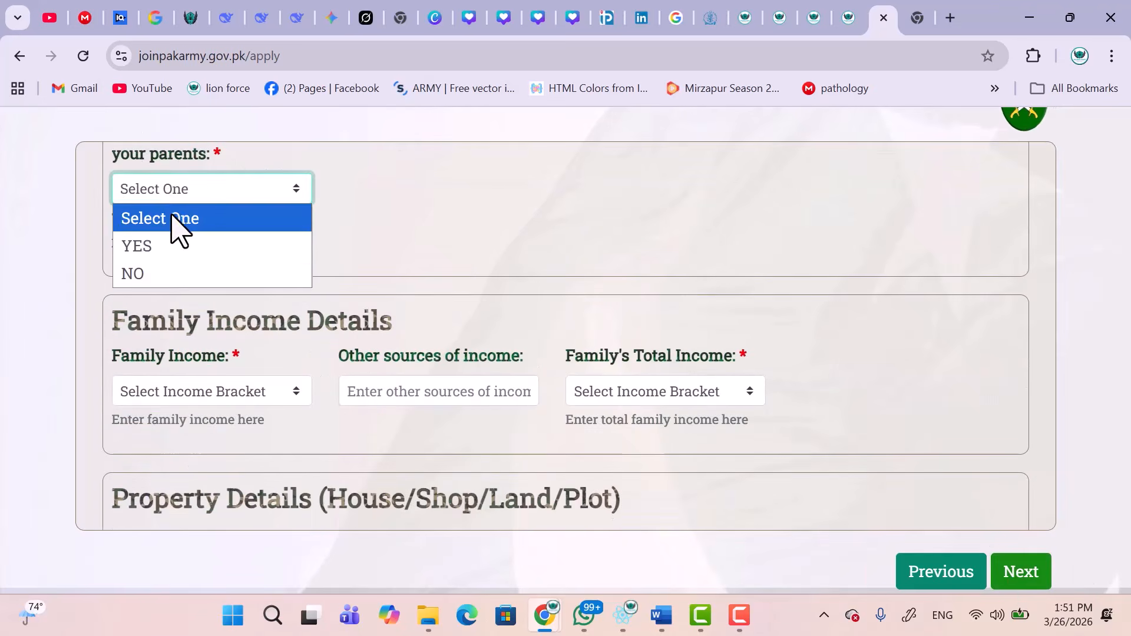
pyautogui.click(144, 245)
pyautogui.scroll(1, 600, 379)
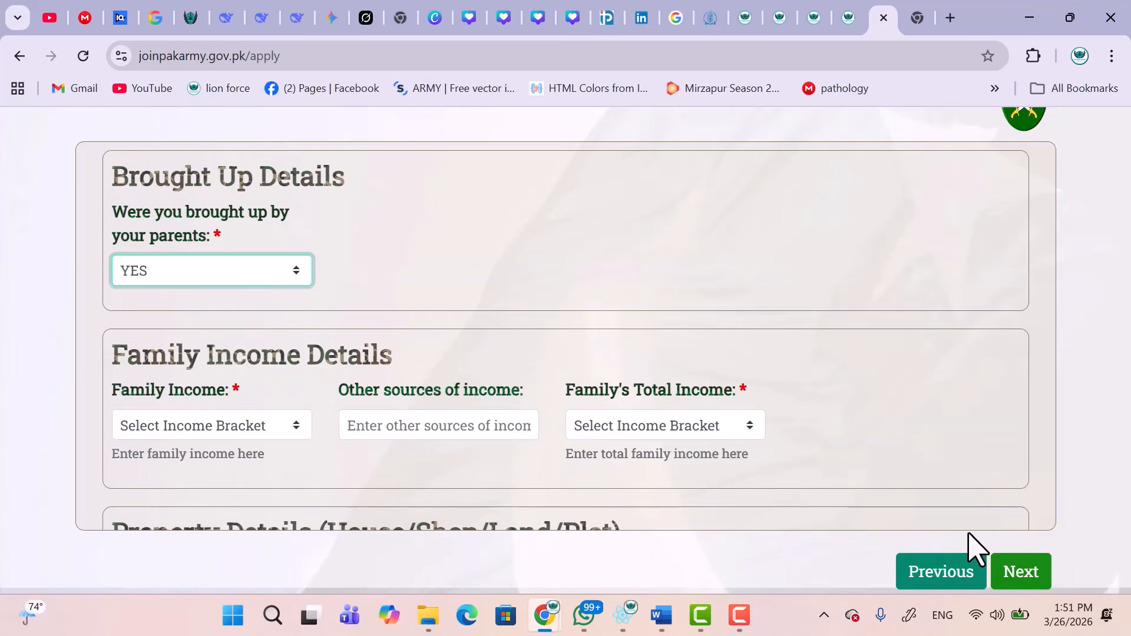
# Set family income to 200k-250k, other sources to BUISNESS, and total income to 250k-350k.
pyautogui.click(1017, 584)
pyautogui.click(190, 426)
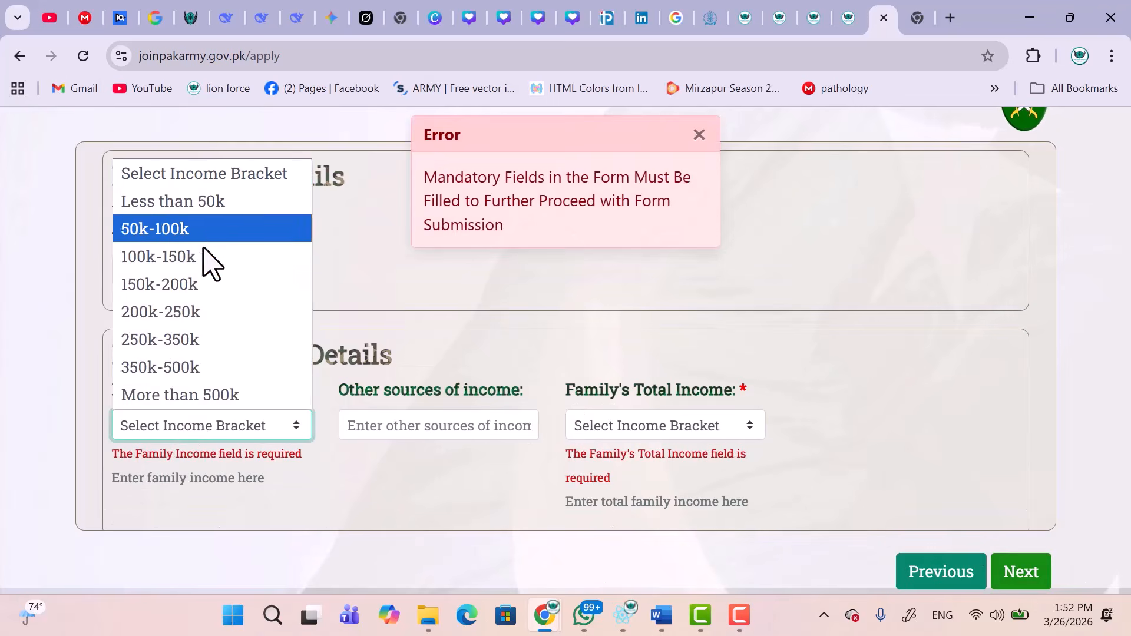
pyautogui.click(185, 314)
pyautogui.click(466, 433)
pyautogui.write('BUISNESS')
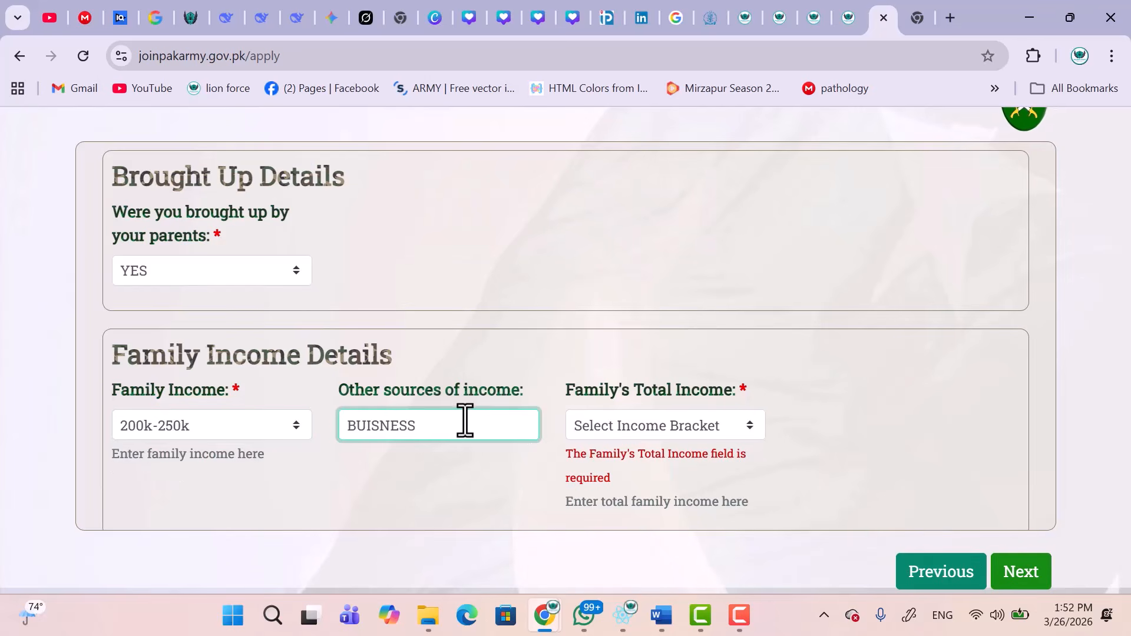
pyautogui.click(620, 426)
pyautogui.click(602, 344)
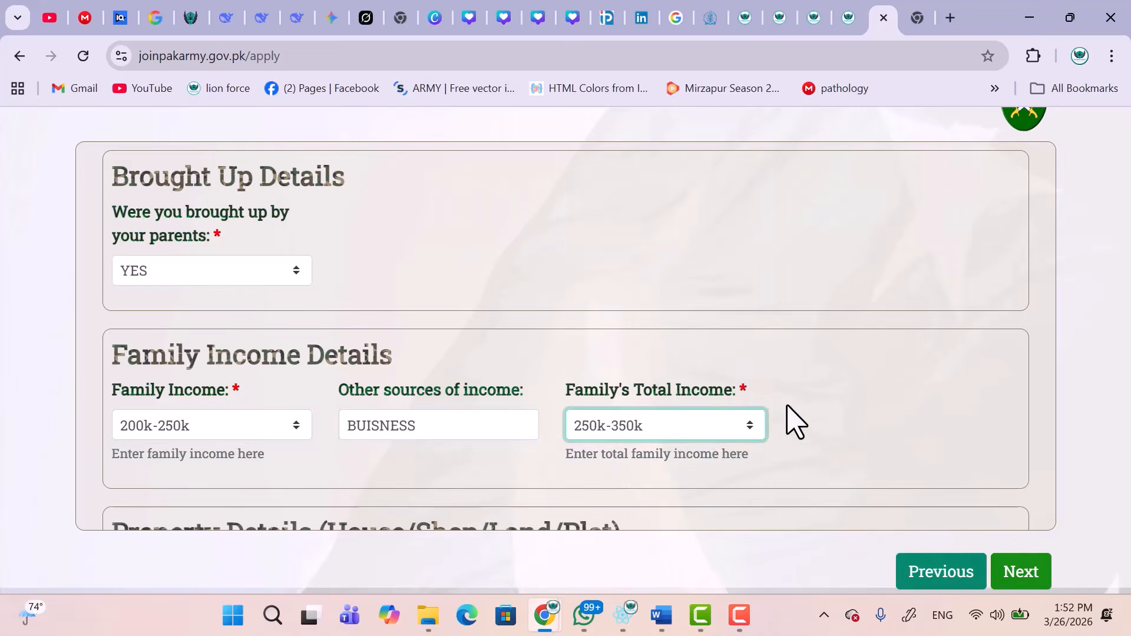
pyautogui.scroll(-4, 795, 421)
pyautogui.scroll(-2, 606, 384)
pyautogui.scroll(7, 606, 384)
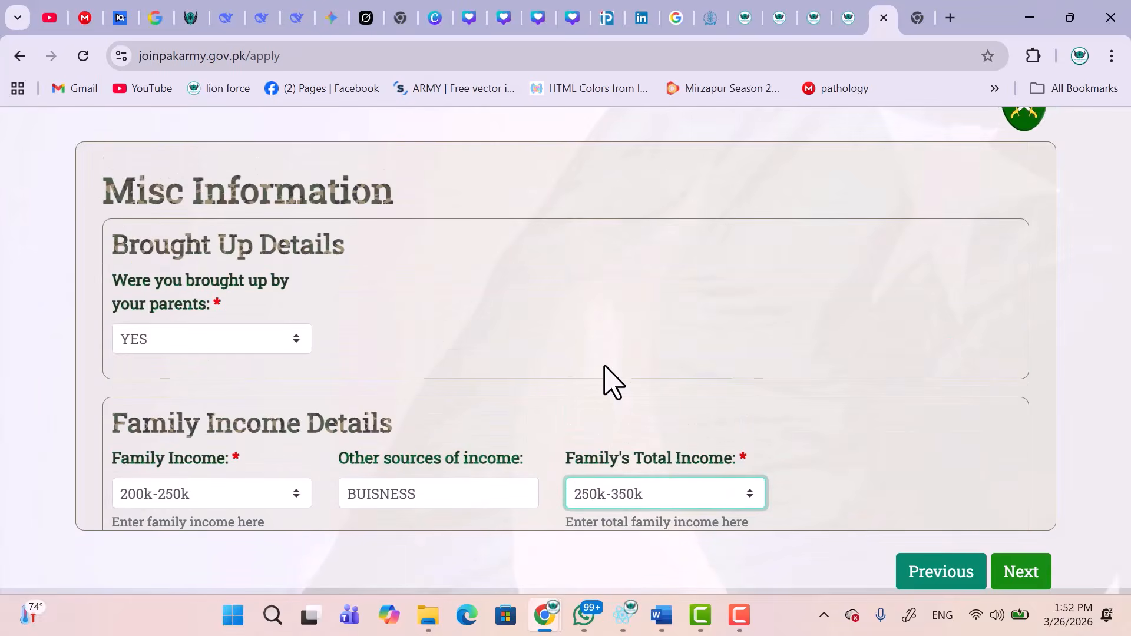
pyautogui.scroll(-6, 605, 367)
# Add a 1 KANAL owned residential property record.
pyautogui.click(197, 292)
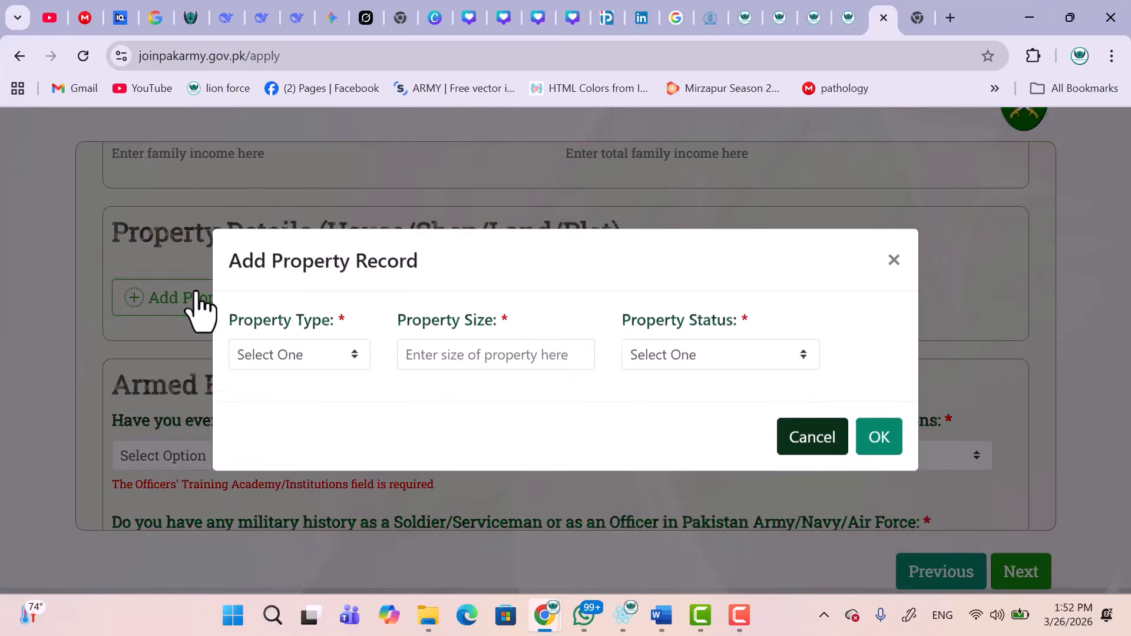
pyautogui.click(336, 356)
pyautogui.click(298, 417)
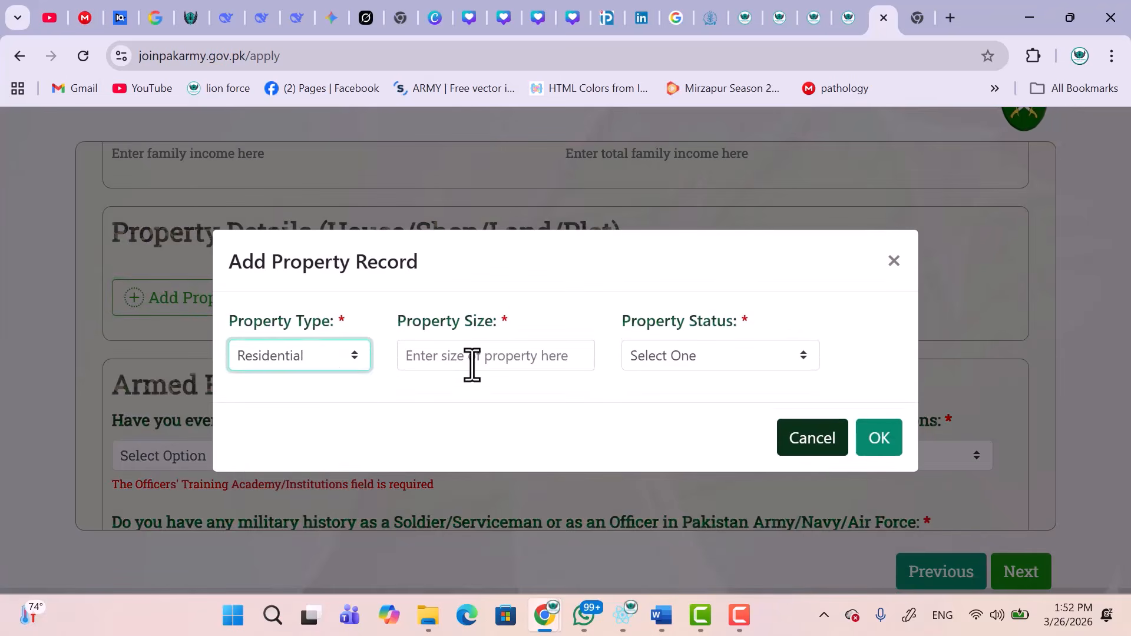
pyautogui.click(489, 359)
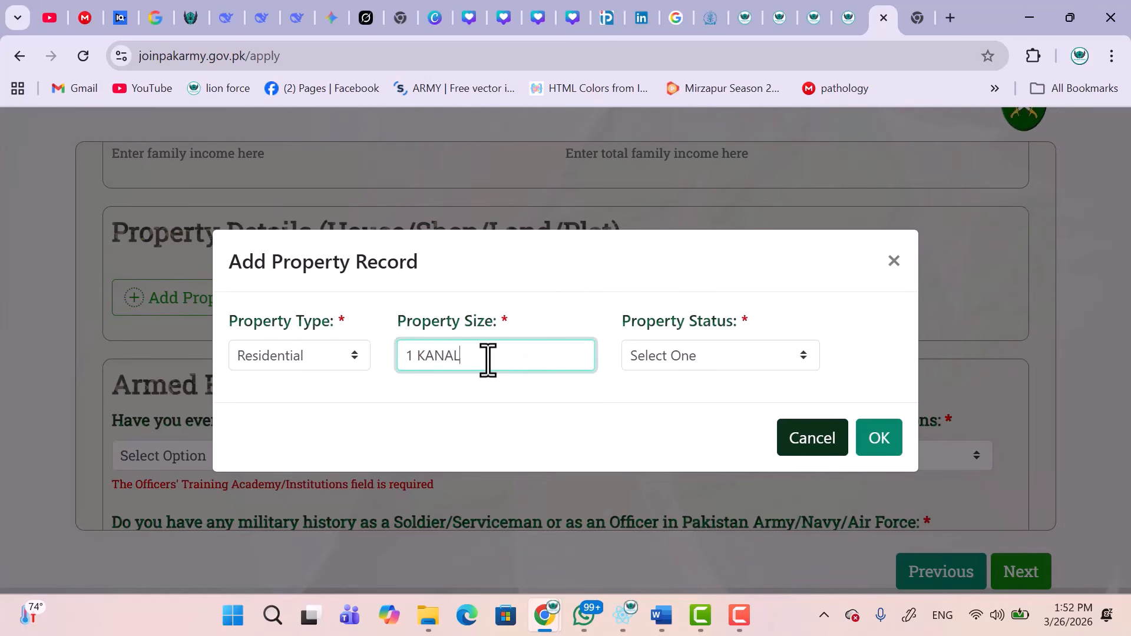
pyautogui.click(742, 356)
pyautogui.click(689, 419)
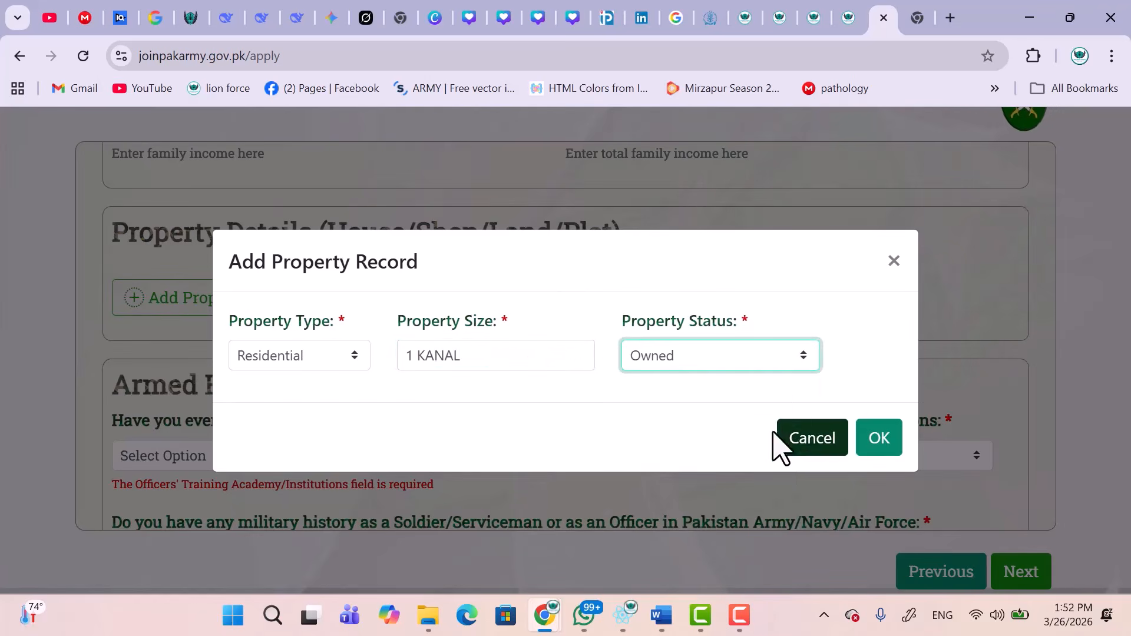
pyautogui.press('Return')
pyautogui.scroll(-4, 429, 346)
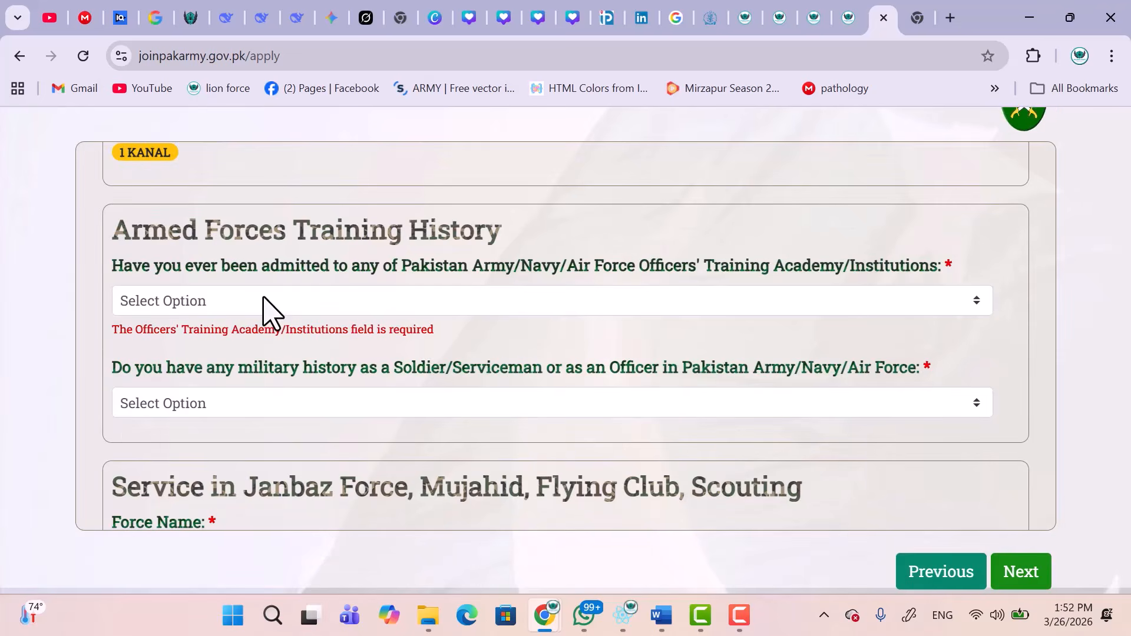
# Answer NO to academy admission, set military history and Force Name to None, and continue.
pyautogui.click(262, 301)
pyautogui.click(160, 385)
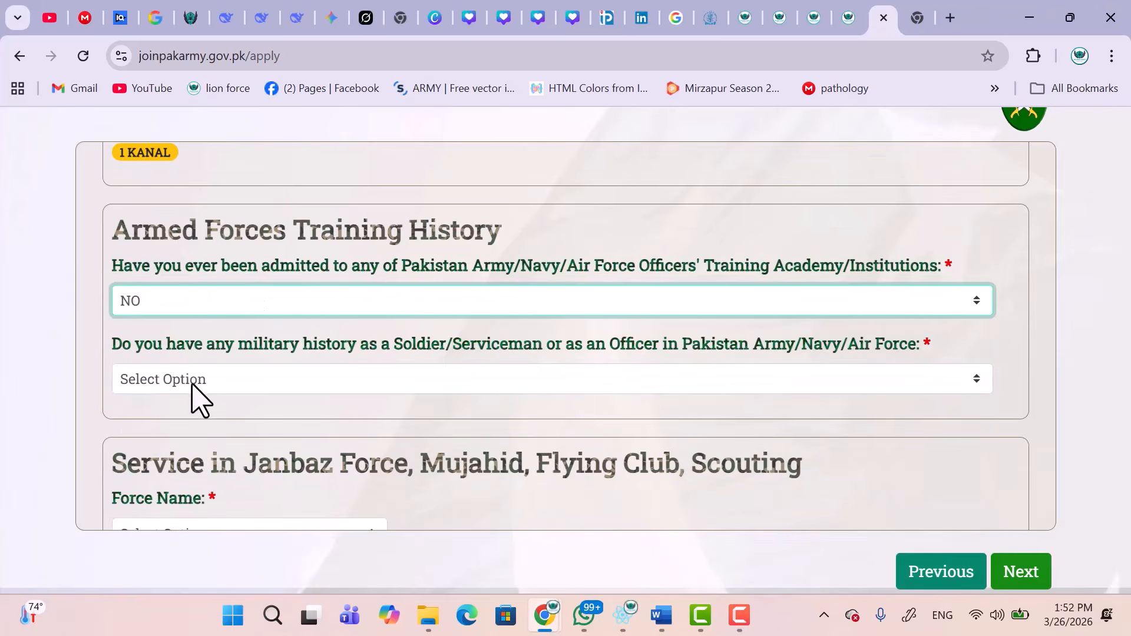
pyautogui.click(191, 381)
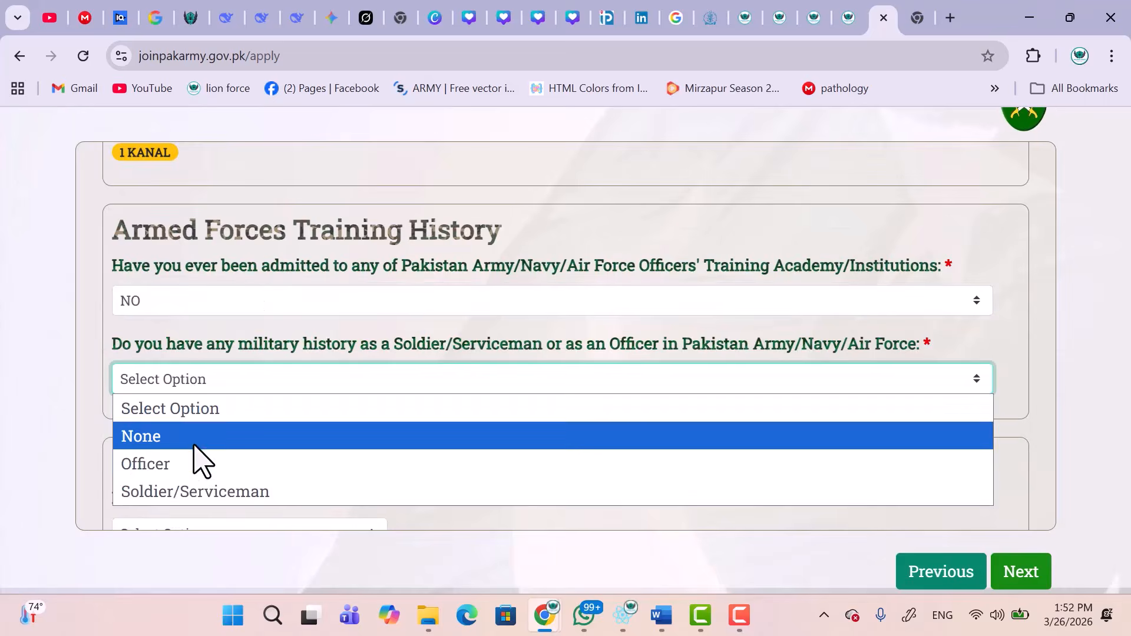
pyautogui.click(176, 465)
pyautogui.scroll(-2, 250, 454)
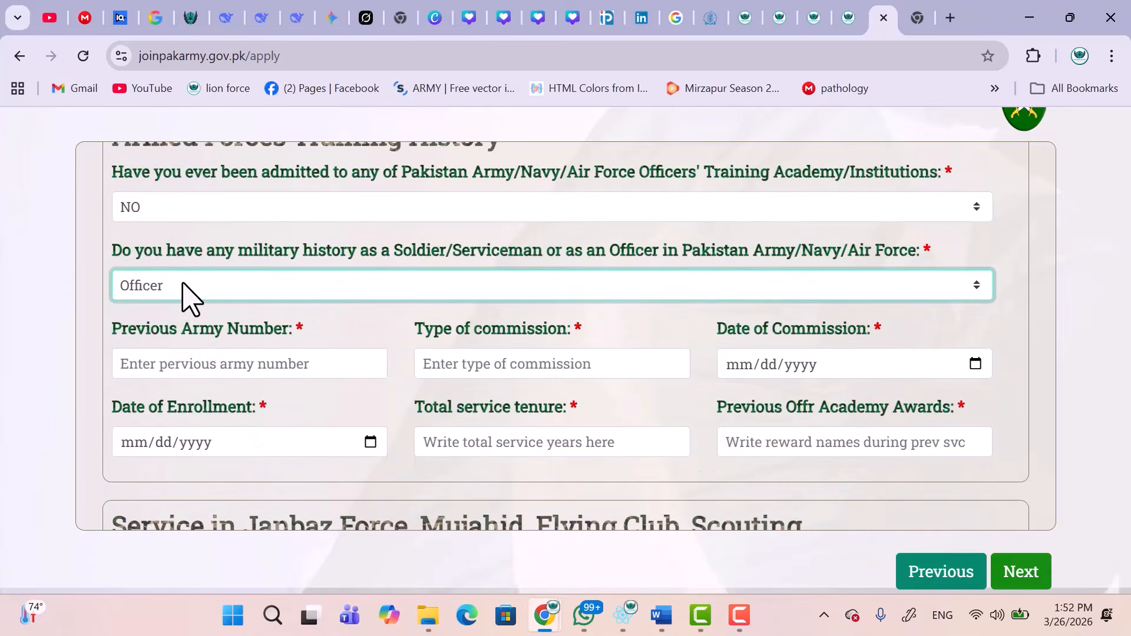
pyautogui.click(187, 293)
pyautogui.click(156, 348)
pyautogui.scroll(-2, 177, 339)
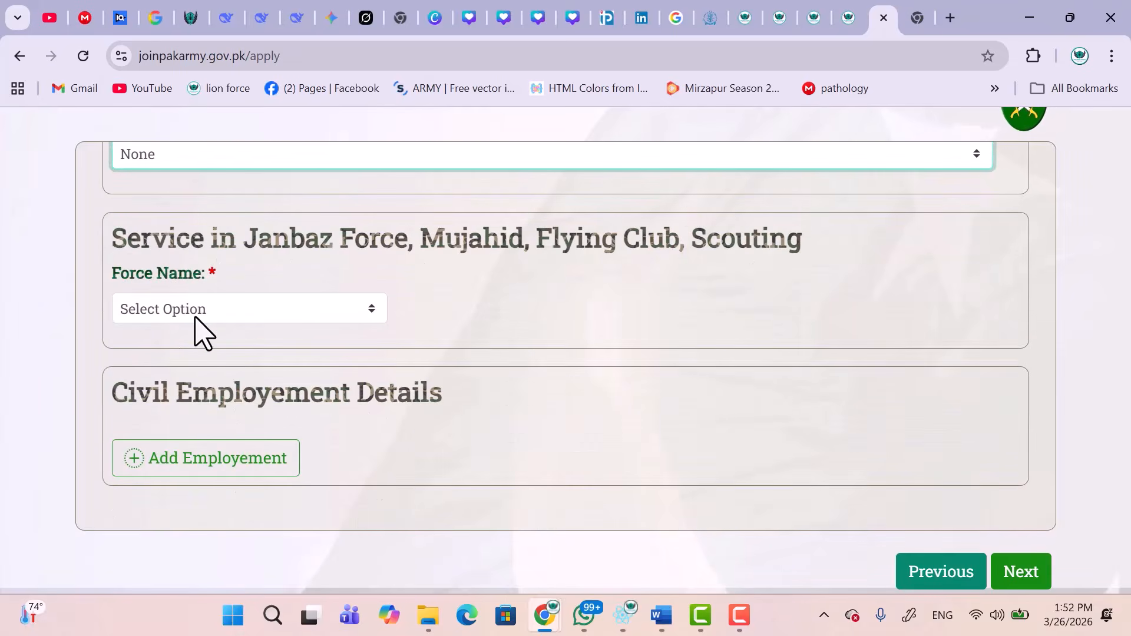
pyautogui.click(196, 318)
pyautogui.click(167, 369)
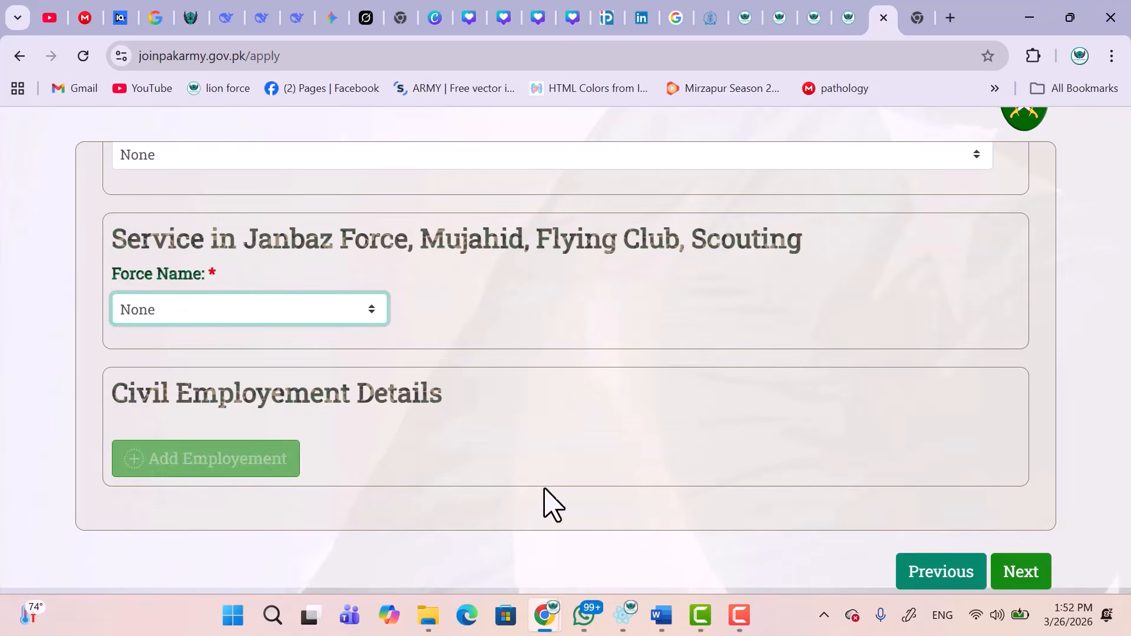
pyautogui.click(996, 580)
# Answer NO to the stipendary, debarred, travelled-abroad and hostel questions, then advance.
pyautogui.click(275, 319)
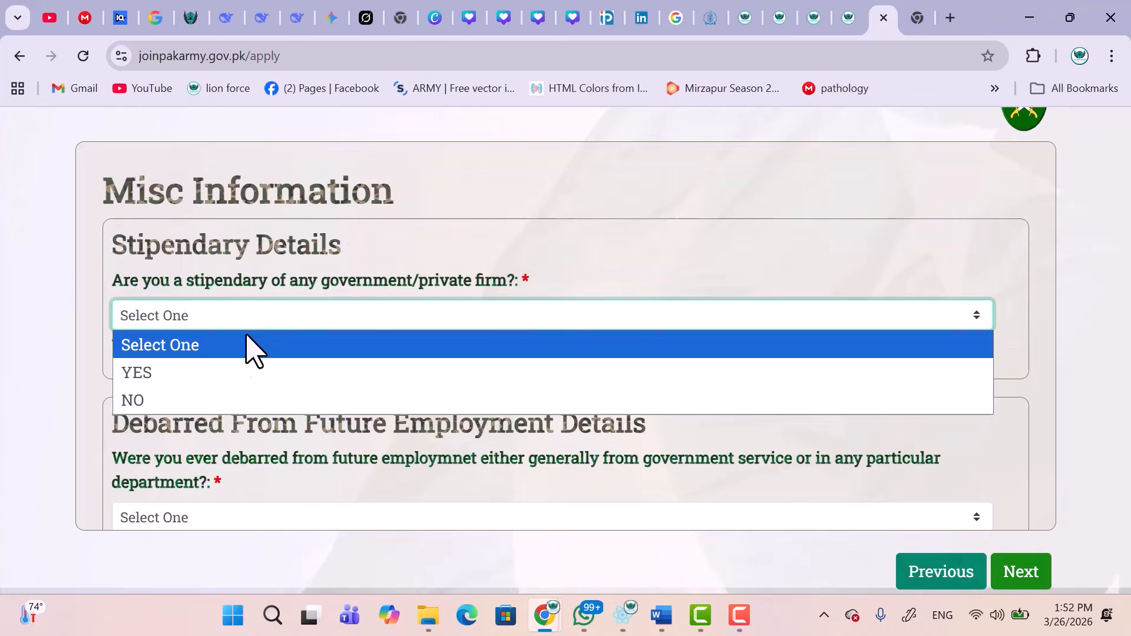
pyautogui.click(191, 400)
pyautogui.scroll(-4, 384, 443)
pyautogui.click(214, 235)
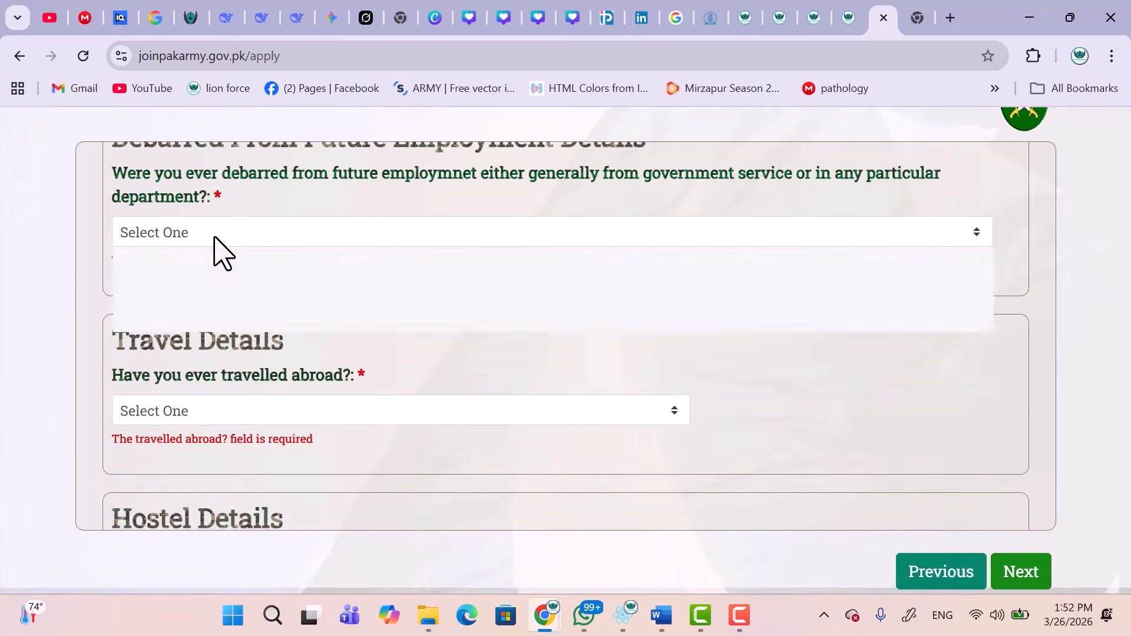
pyautogui.click(201, 309)
pyautogui.click(227, 392)
pyautogui.click(221, 471)
pyautogui.scroll(-2, 224, 480)
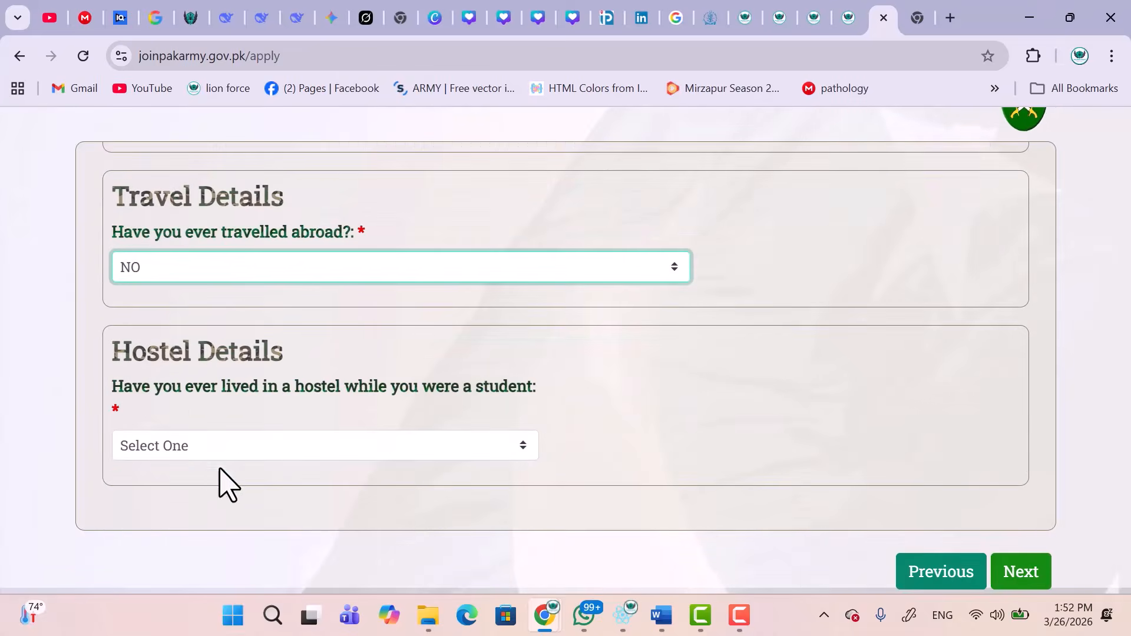
pyautogui.click(193, 447)
pyautogui.click(160, 530)
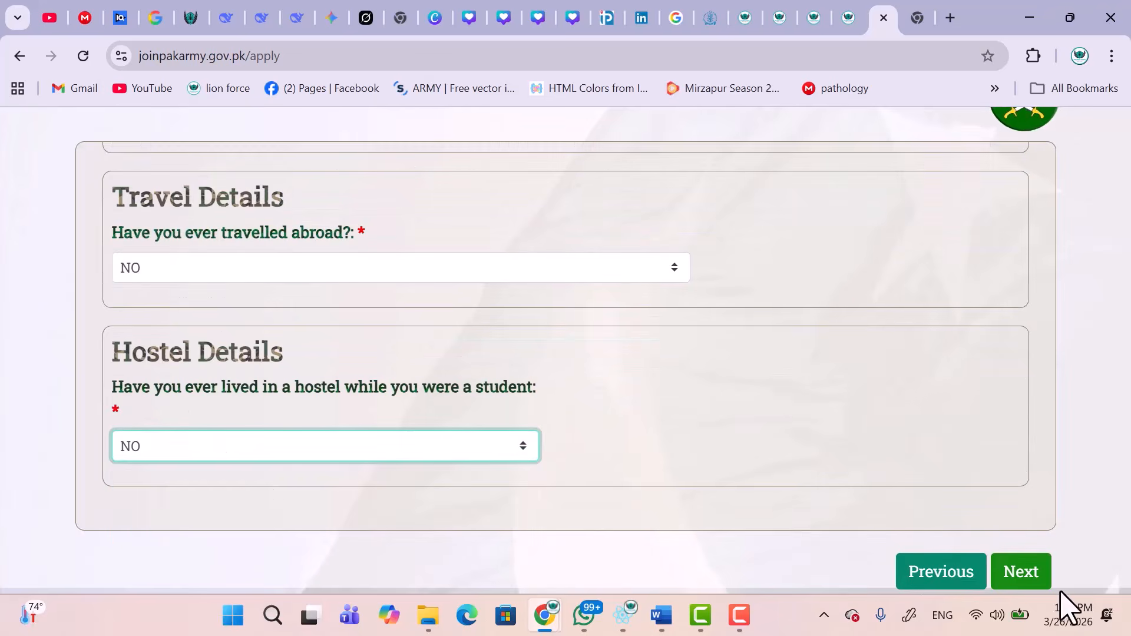
pyautogui.click(1024, 580)
pyautogui.click(436, 316)
# Set computer literacy to No.
pyautogui.click(158, 372)
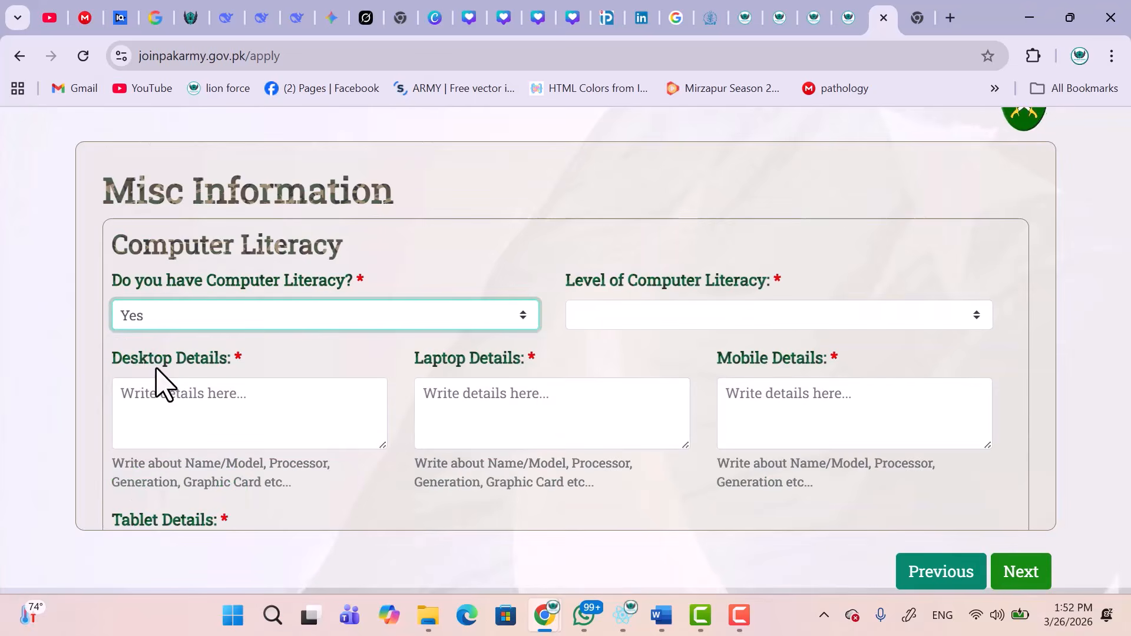
pyautogui.click(250, 327)
pyautogui.click(165, 399)
pyautogui.scroll(-2, 172, 404)
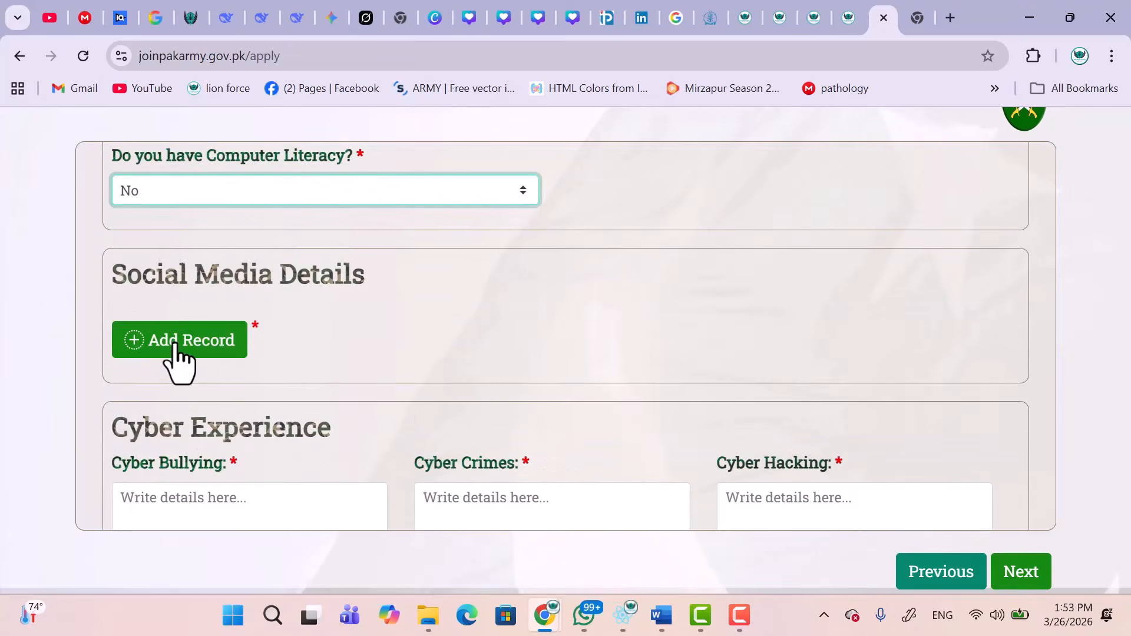
pyautogui.scroll(-5, 356, 380)
pyautogui.scroll(2, 368, 348)
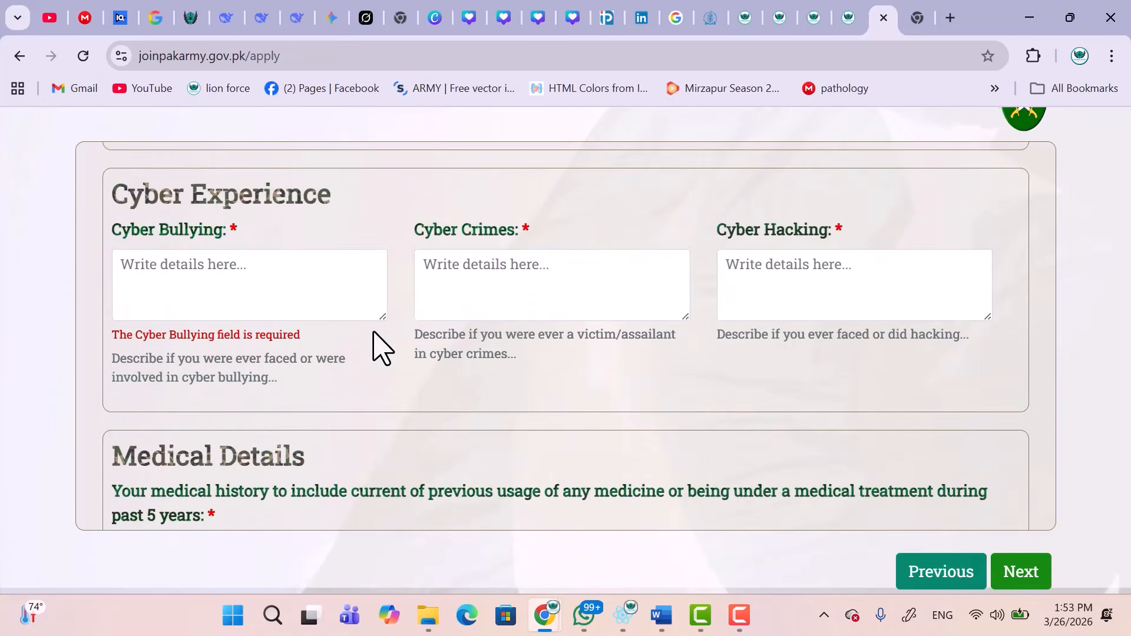
# Answer the cyber bullying, cyber crimes, hacking and medical history boxes (NO, NNN, GG).
pyautogui.click(256, 277)
pyautogui.write('NO')
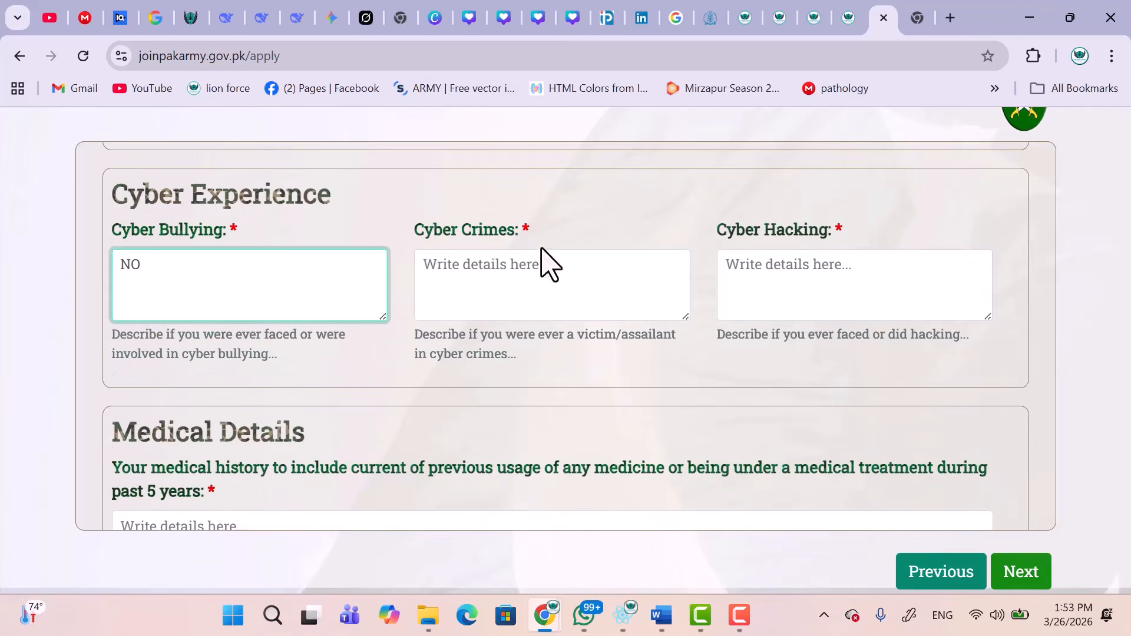
pyautogui.click(521, 275)
pyautogui.click(730, 284)
pyautogui.write('NNN')
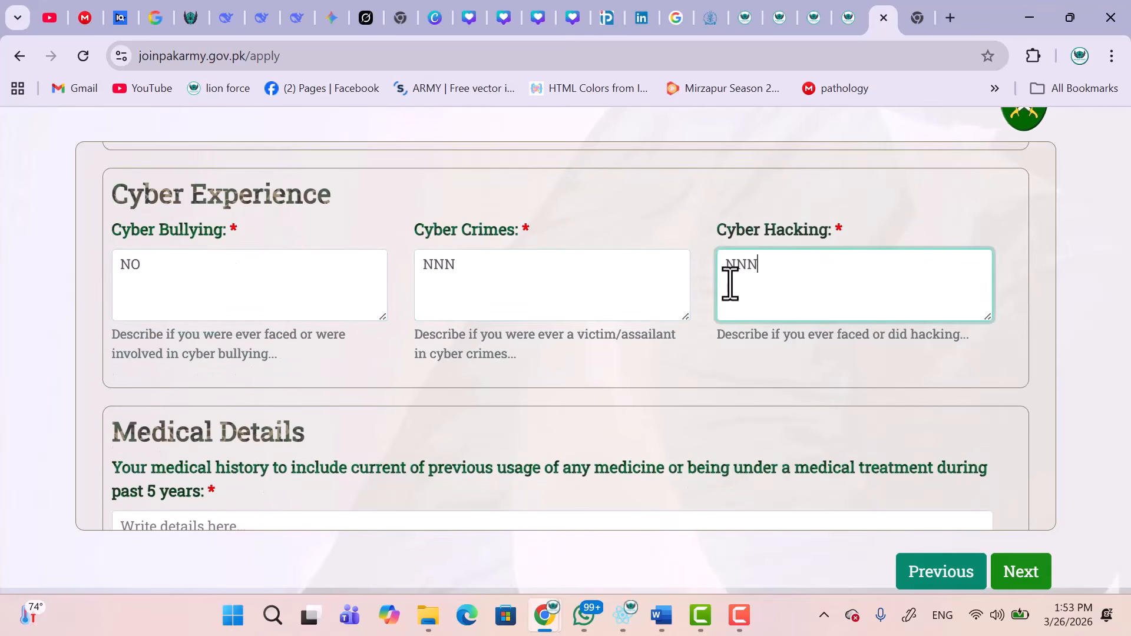
pyautogui.scroll(-3, 501, 392)
pyautogui.click(328, 380)
pyautogui.write('GGGGG')
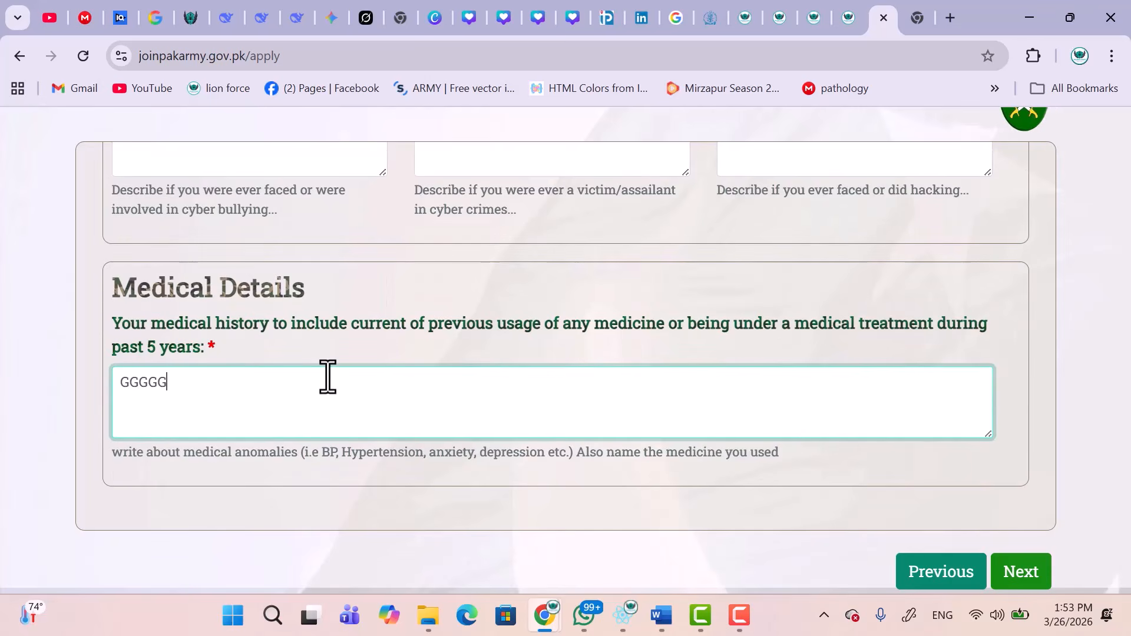
pyautogui.click(1021, 580)
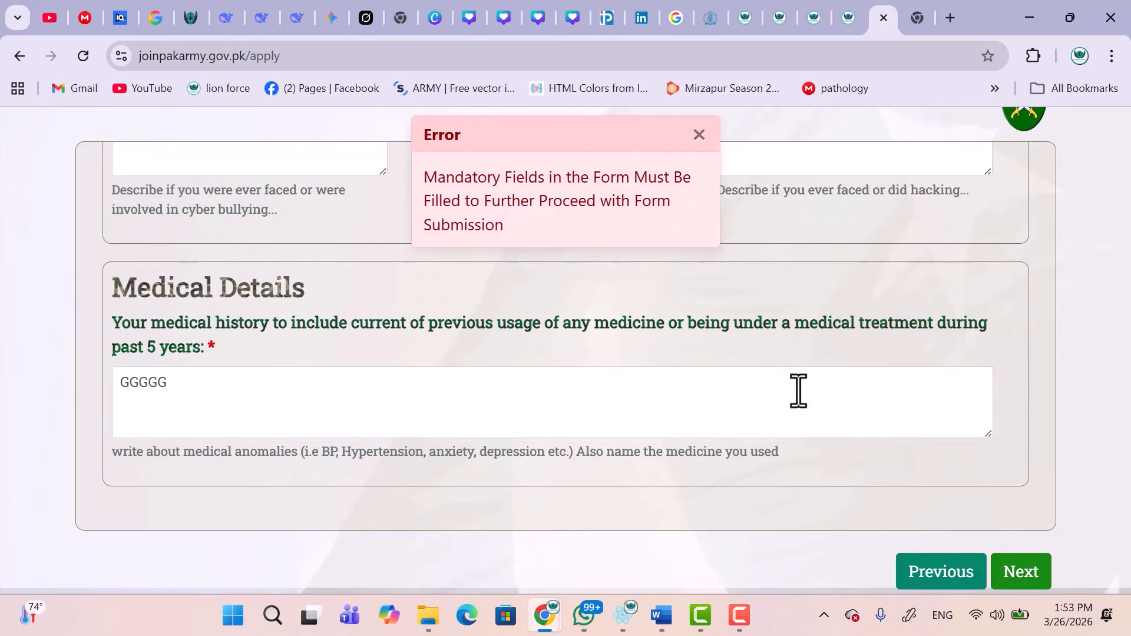
# Add a Facebook social media record with screen time 3 and an account username, then continue.
pyautogui.click(177, 325)
pyautogui.click(340, 354)
pyautogui.click(297, 147)
pyautogui.click(430, 374)
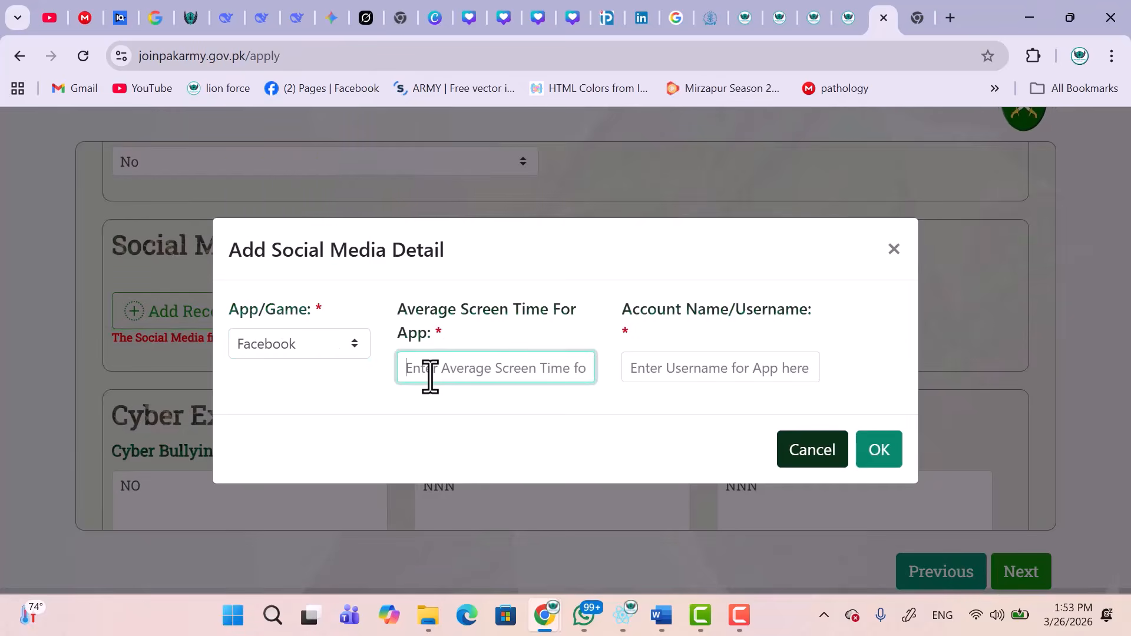
pyautogui.click(760, 367)
pyautogui.write('S')
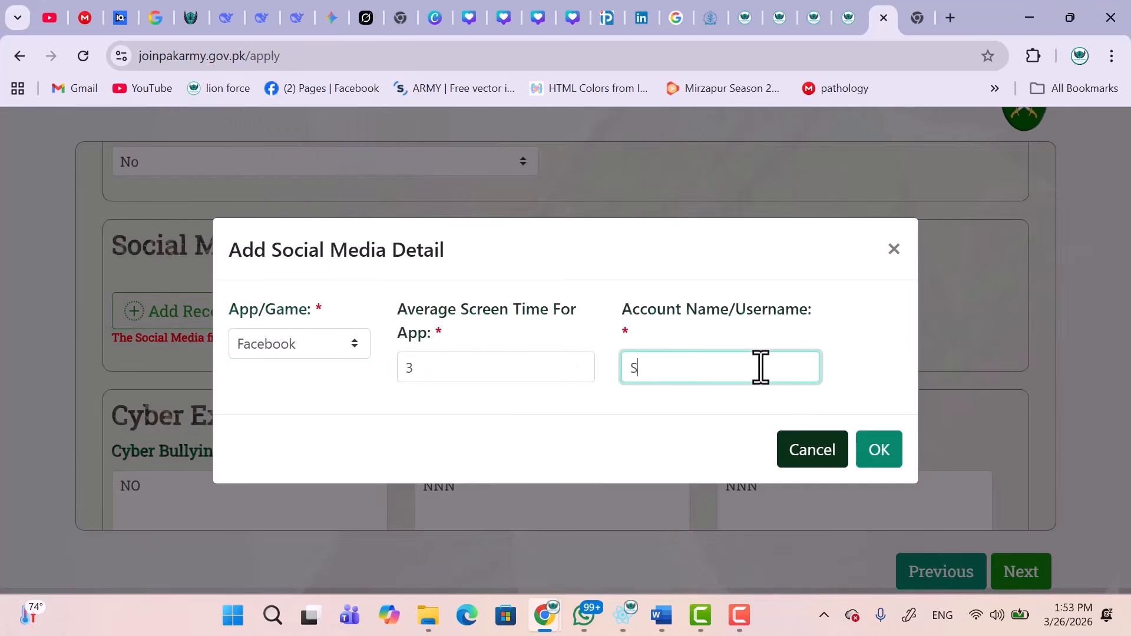
pyautogui.write('AD')
pyautogui.click(879, 450)
pyautogui.scroll(-7, 878, 462)
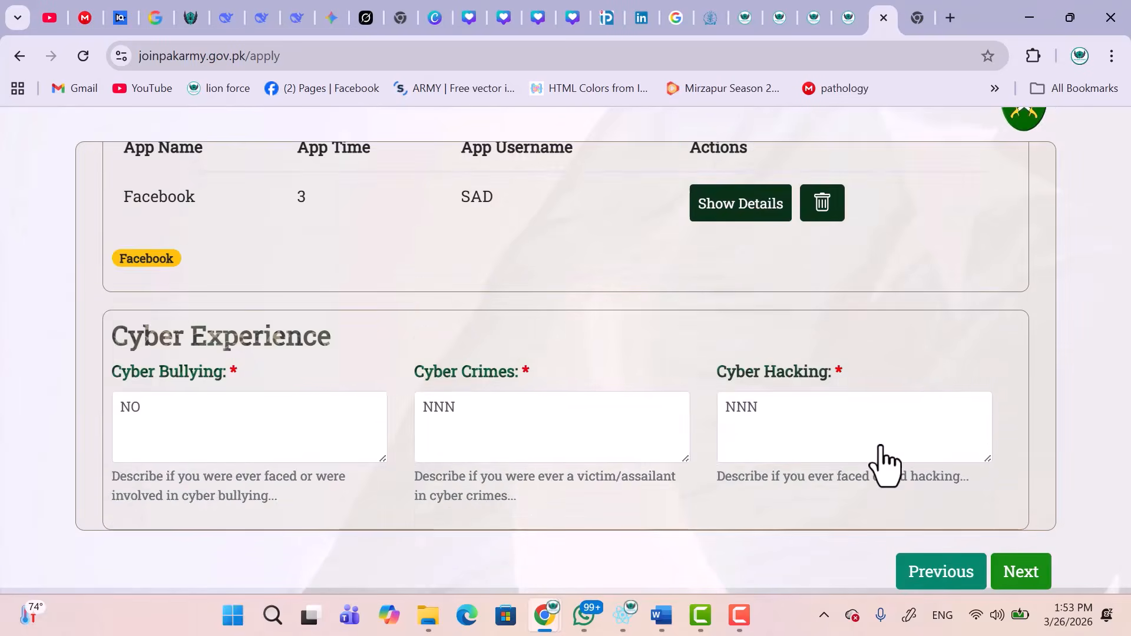
pyautogui.click(1016, 573)
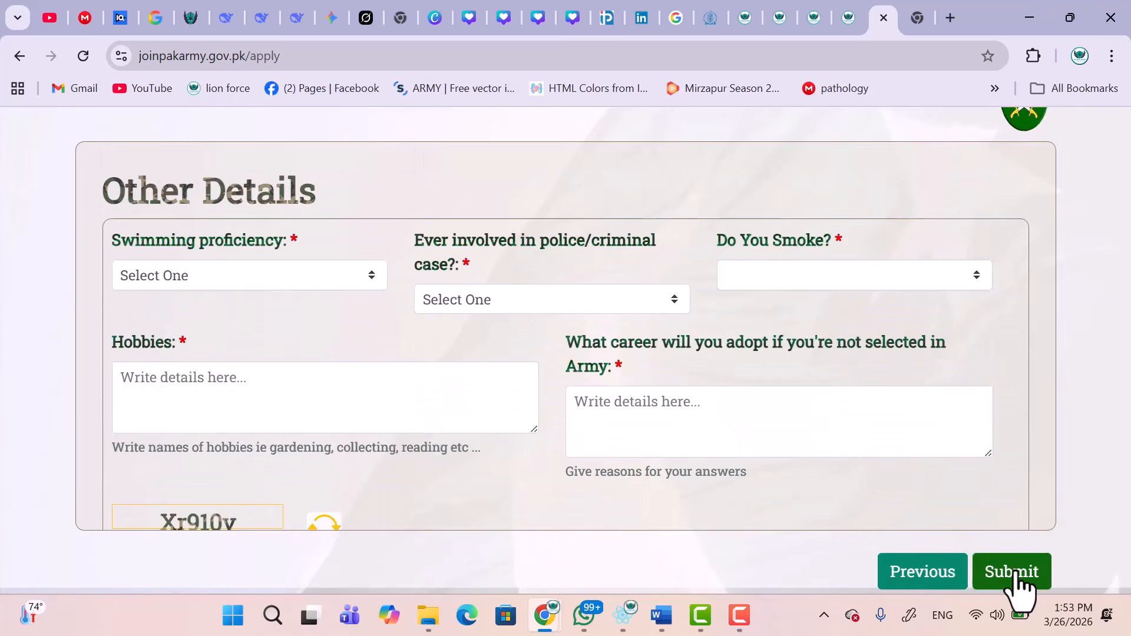
# Set swimming proficiency to Good, police case to Yes, and smoking to No.
pyautogui.click(294, 271)
pyautogui.click(248, 357)
pyautogui.click(455, 303)
pyautogui.click(454, 356)
pyautogui.click(778, 276)
pyautogui.click(766, 358)
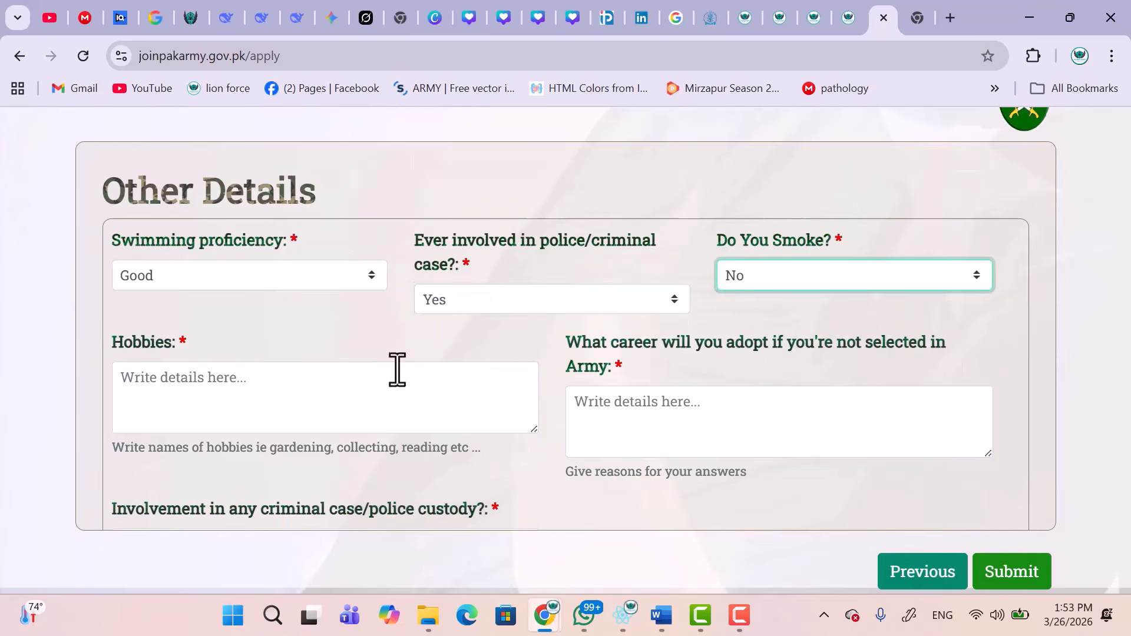
# Fill hobbies with FFGG and alternative career with FFGHH, and start the criminal involvement details.
pyautogui.click(365, 377)
pyautogui.write('FFGG')
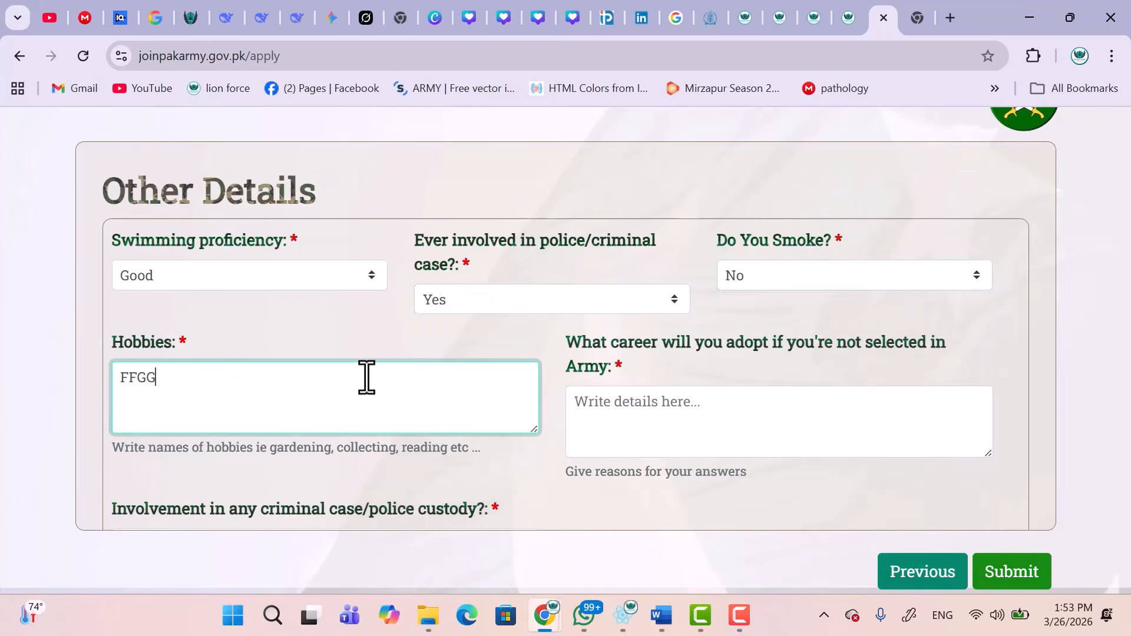
pyautogui.click(628, 415)
pyautogui.write('FFGHH')
pyautogui.scroll(-4, 659, 427)
pyautogui.click(272, 285)
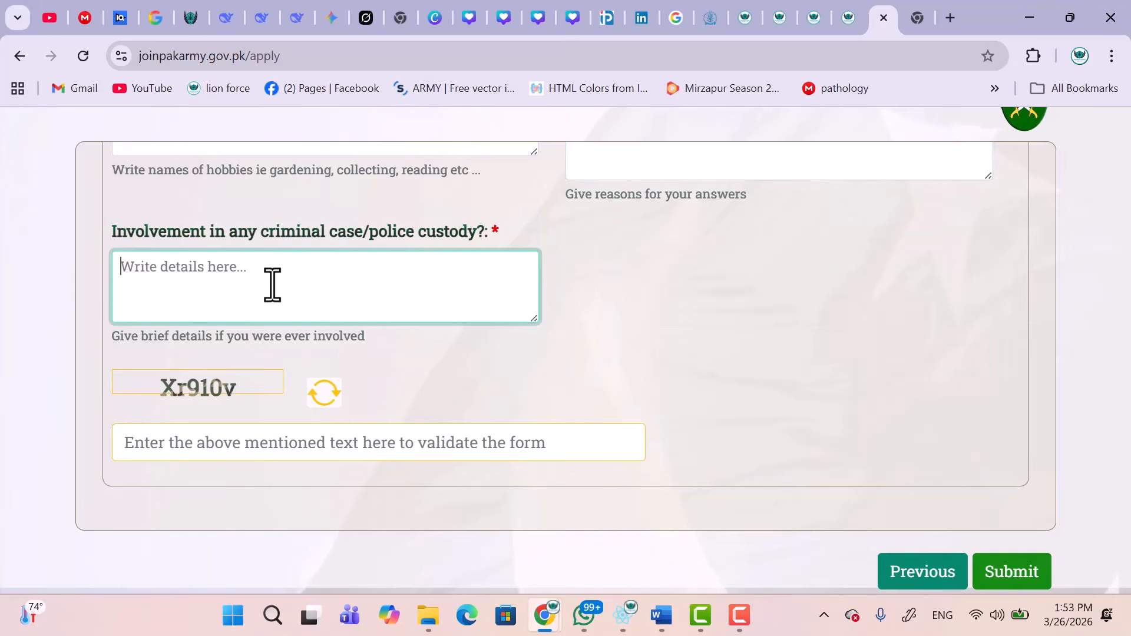
# Enter the captcha text and submit the application.
pyautogui.click(429, 447)
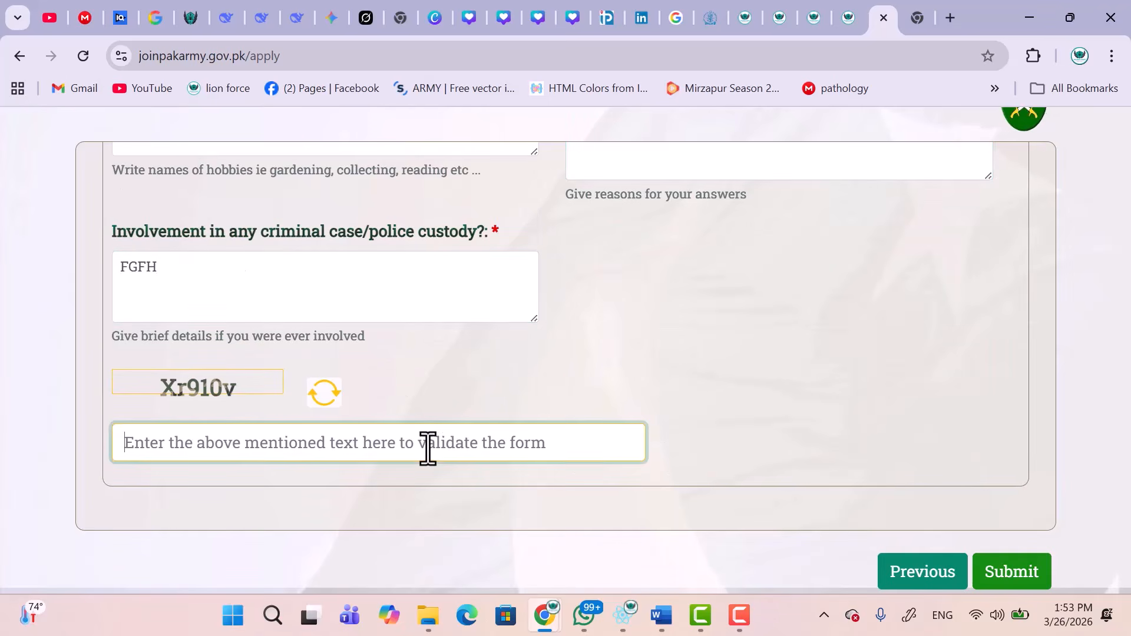
pyautogui.write('Xr910v')
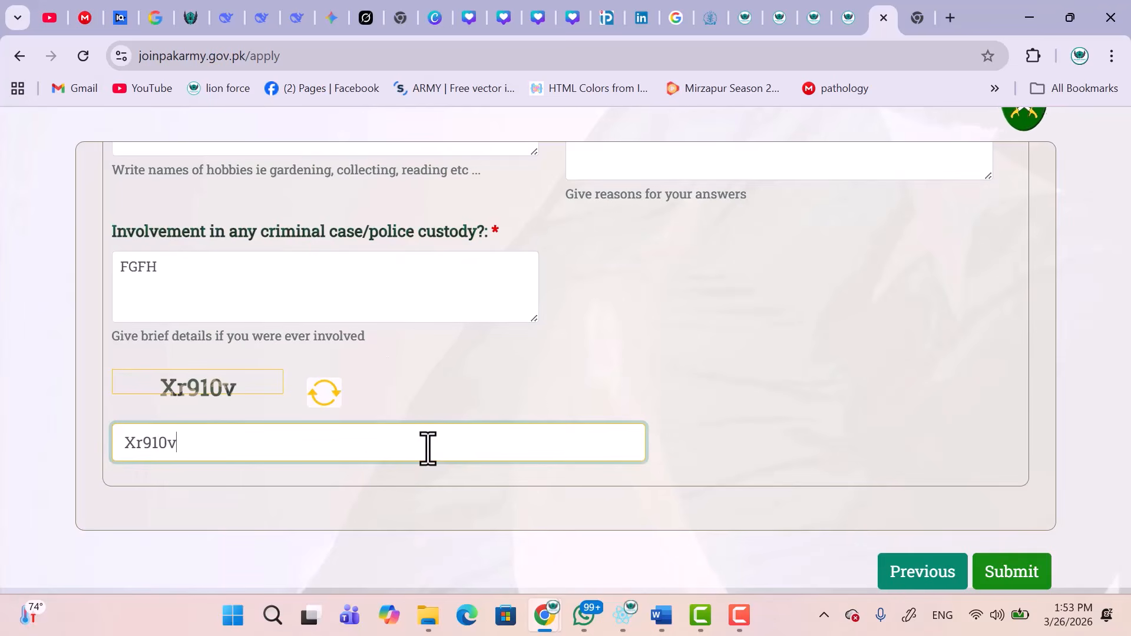
pyautogui.scroll(5, 428, 448)
pyautogui.click(1032, 567)
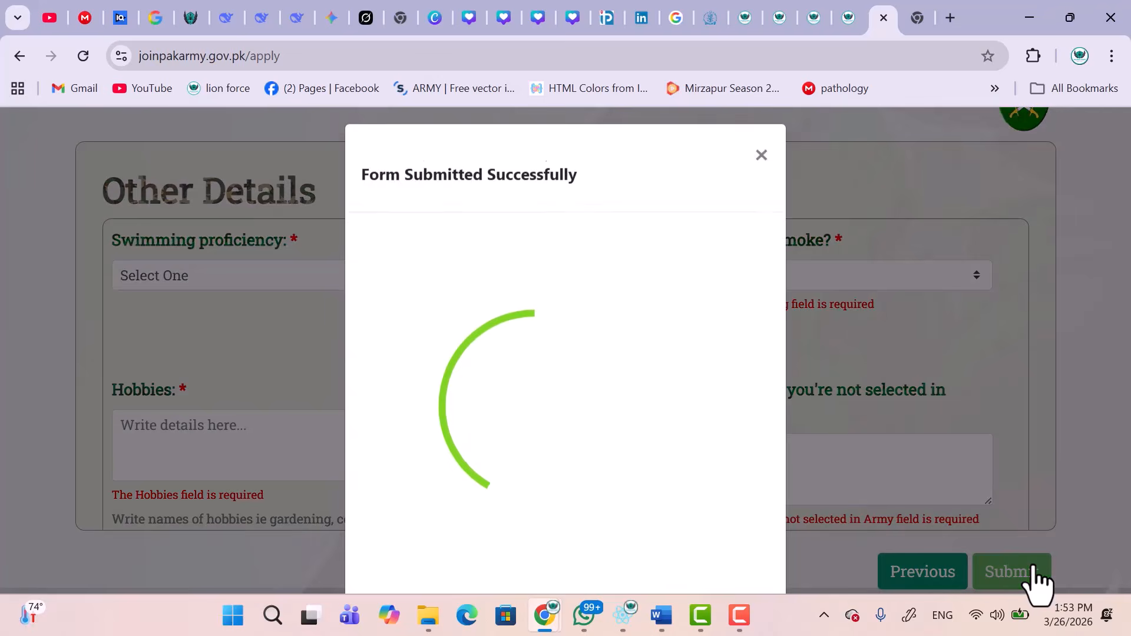